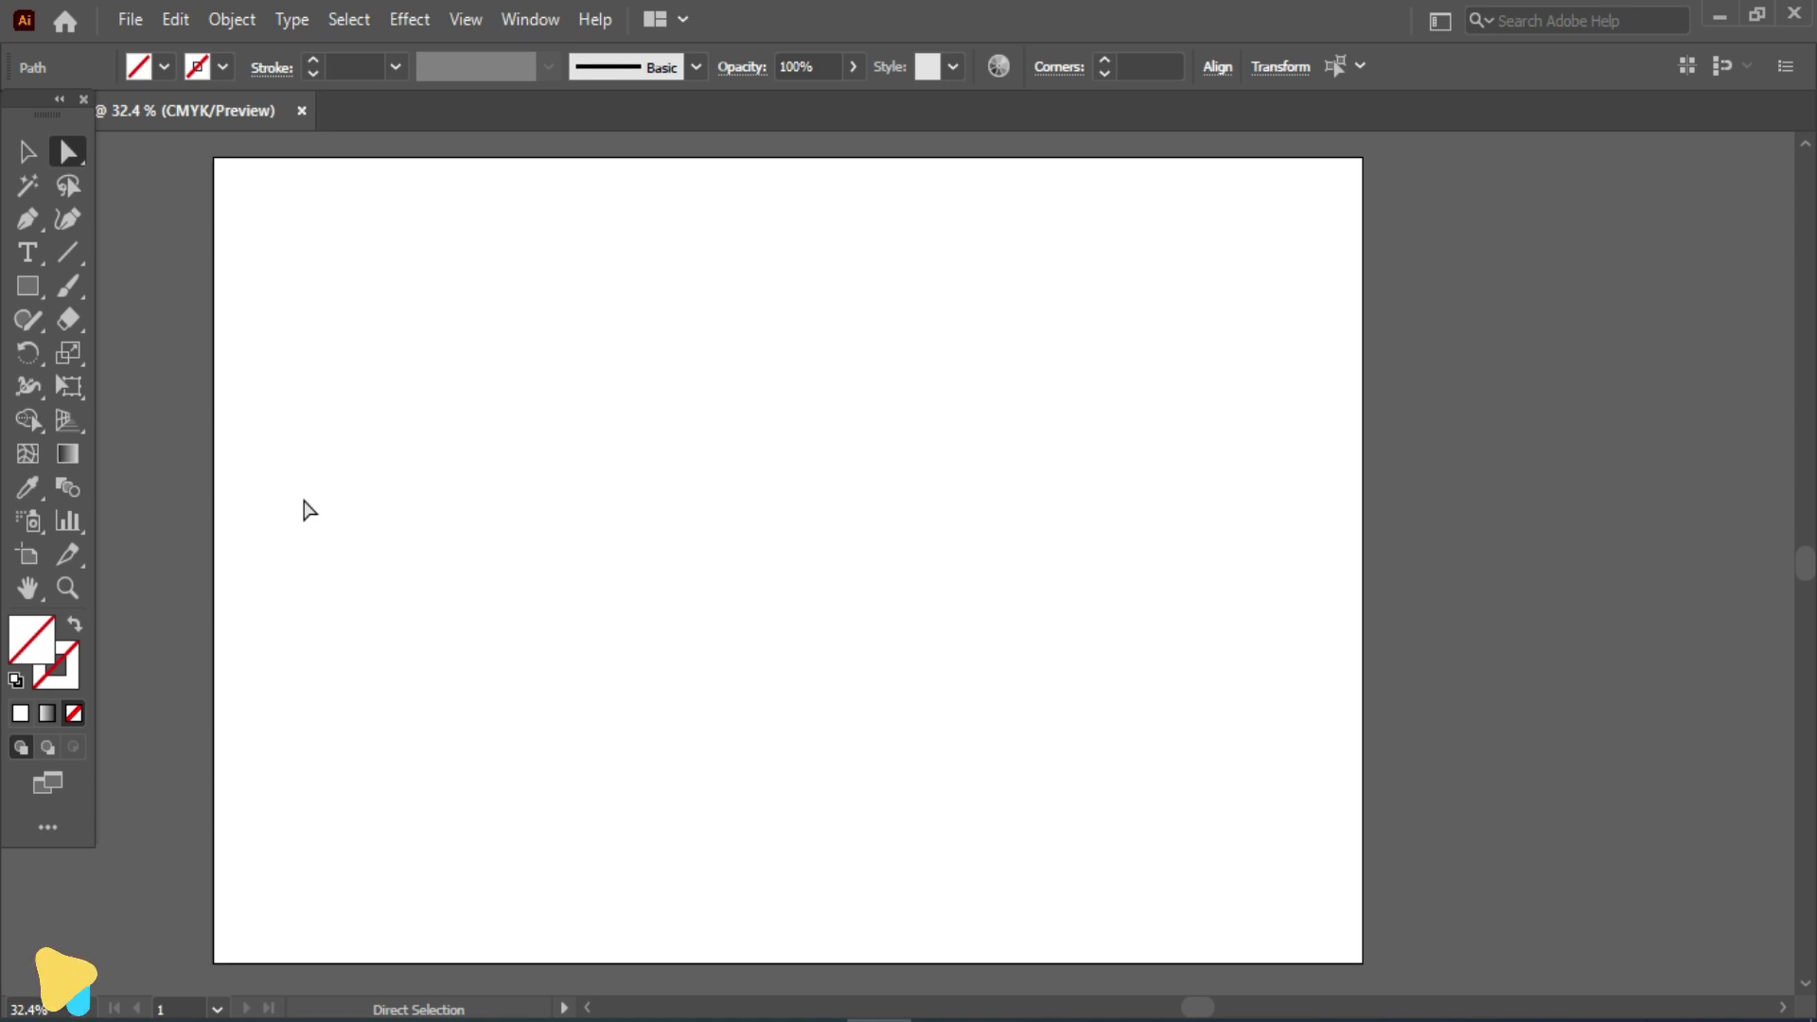
Step: Show the rulers and place a vertical guide line on the artboard's left side
{"action": "key", "text": "r"}
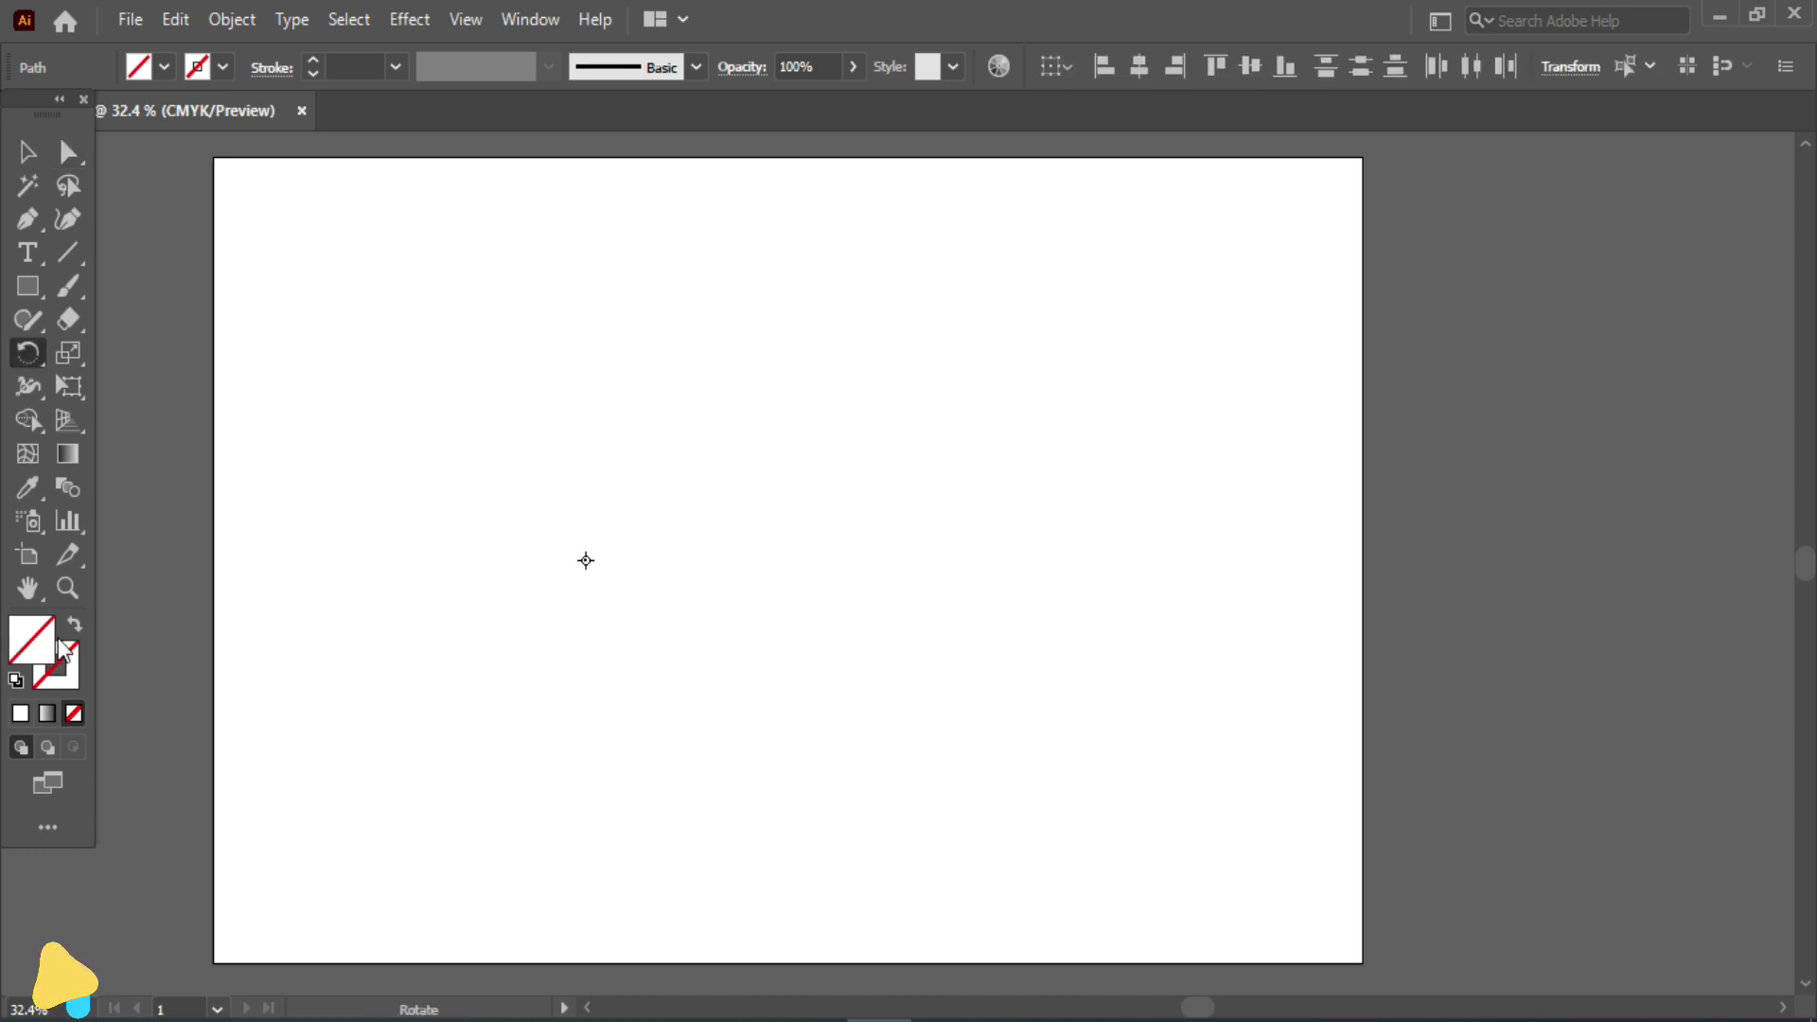
{"action": "key", "text": "ctrl+r"}
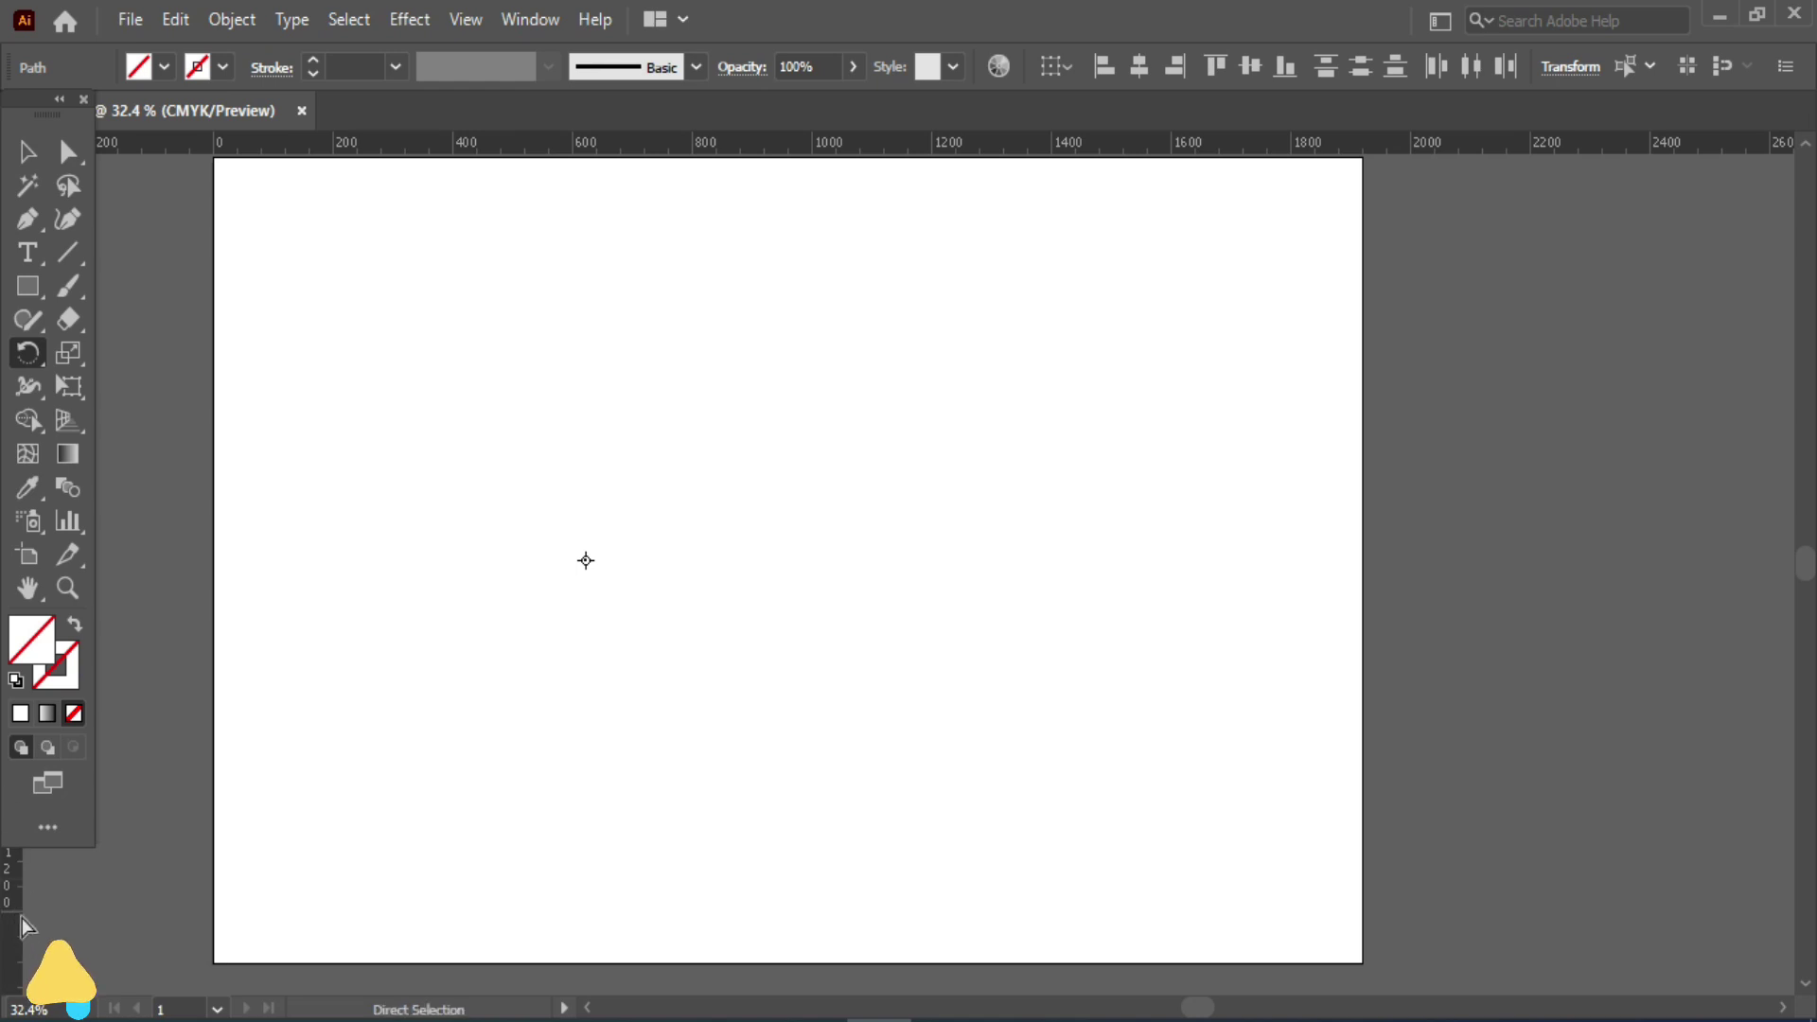
{"action": "left_click_drag", "start_coordinate": [26, 926], "coordinate": [390, 998]}
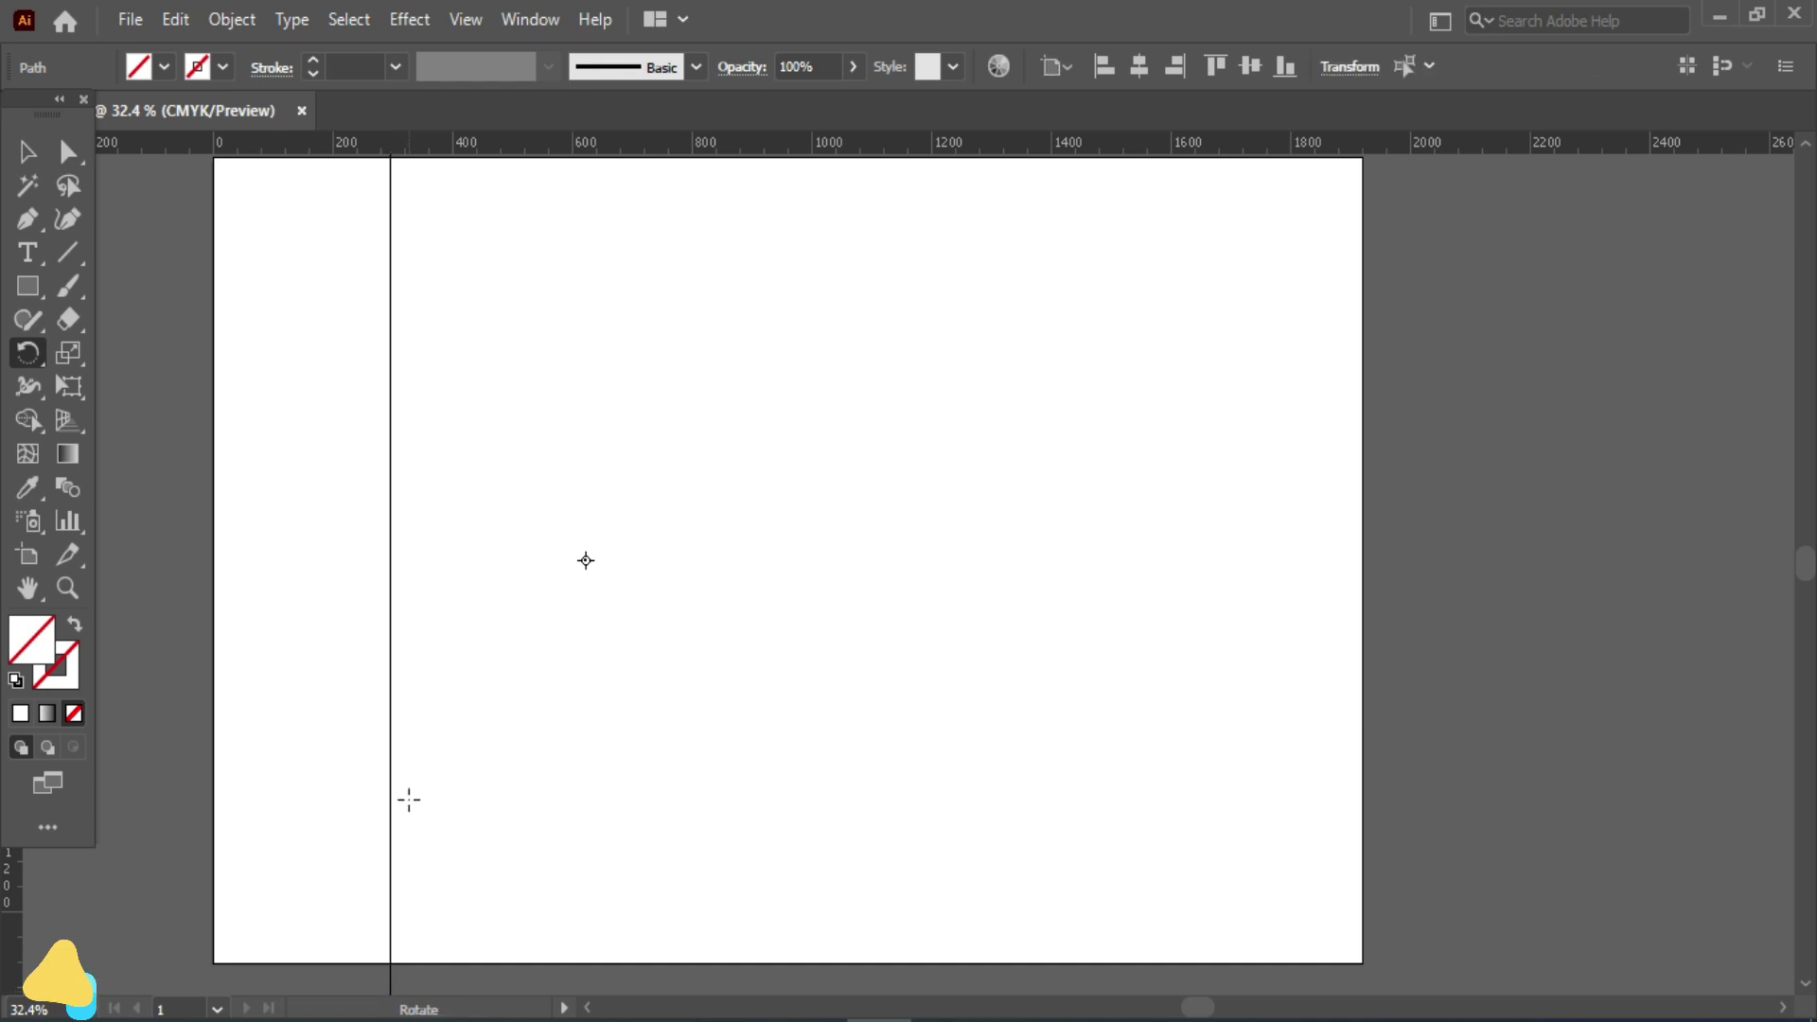
Step: Repeat-duplicate the line rightward into eleven evenly spaced vertical lines and select them all
{"action": "left_click", "coordinate": [28, 153]}
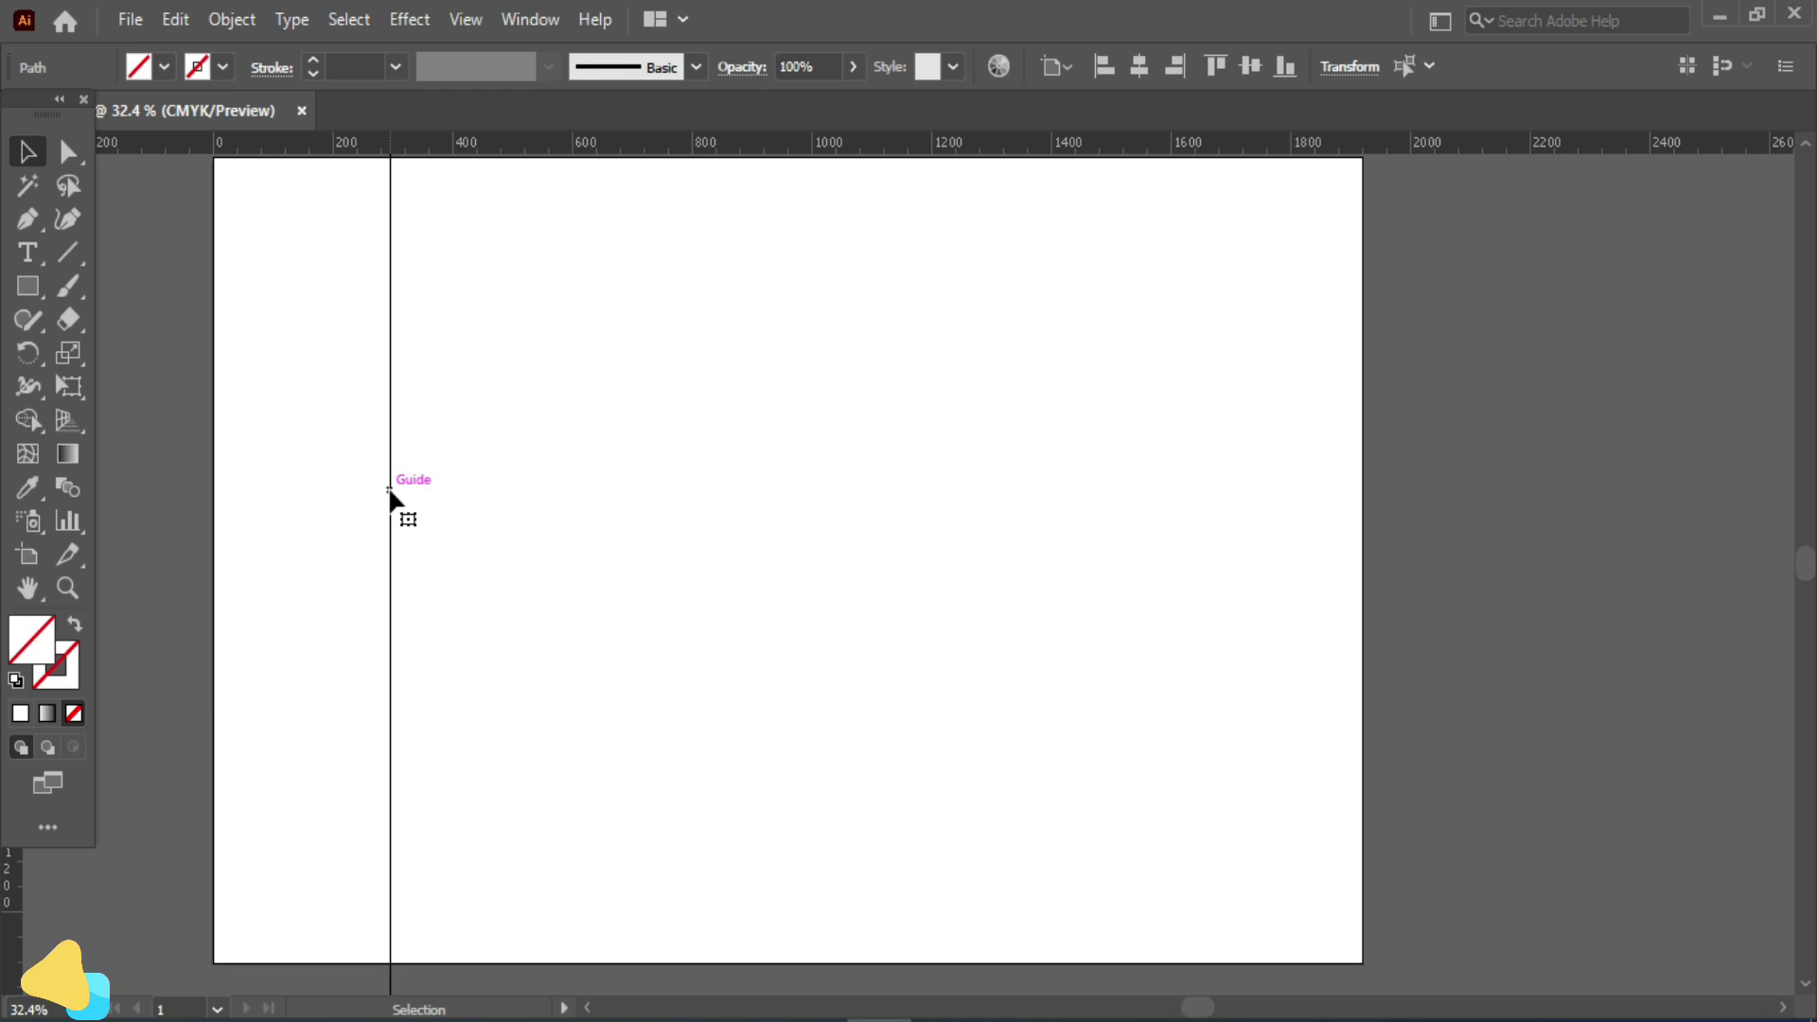
{"action": "left_click_drag", "start_coordinate": [388, 487], "coordinate": [441, 506]}
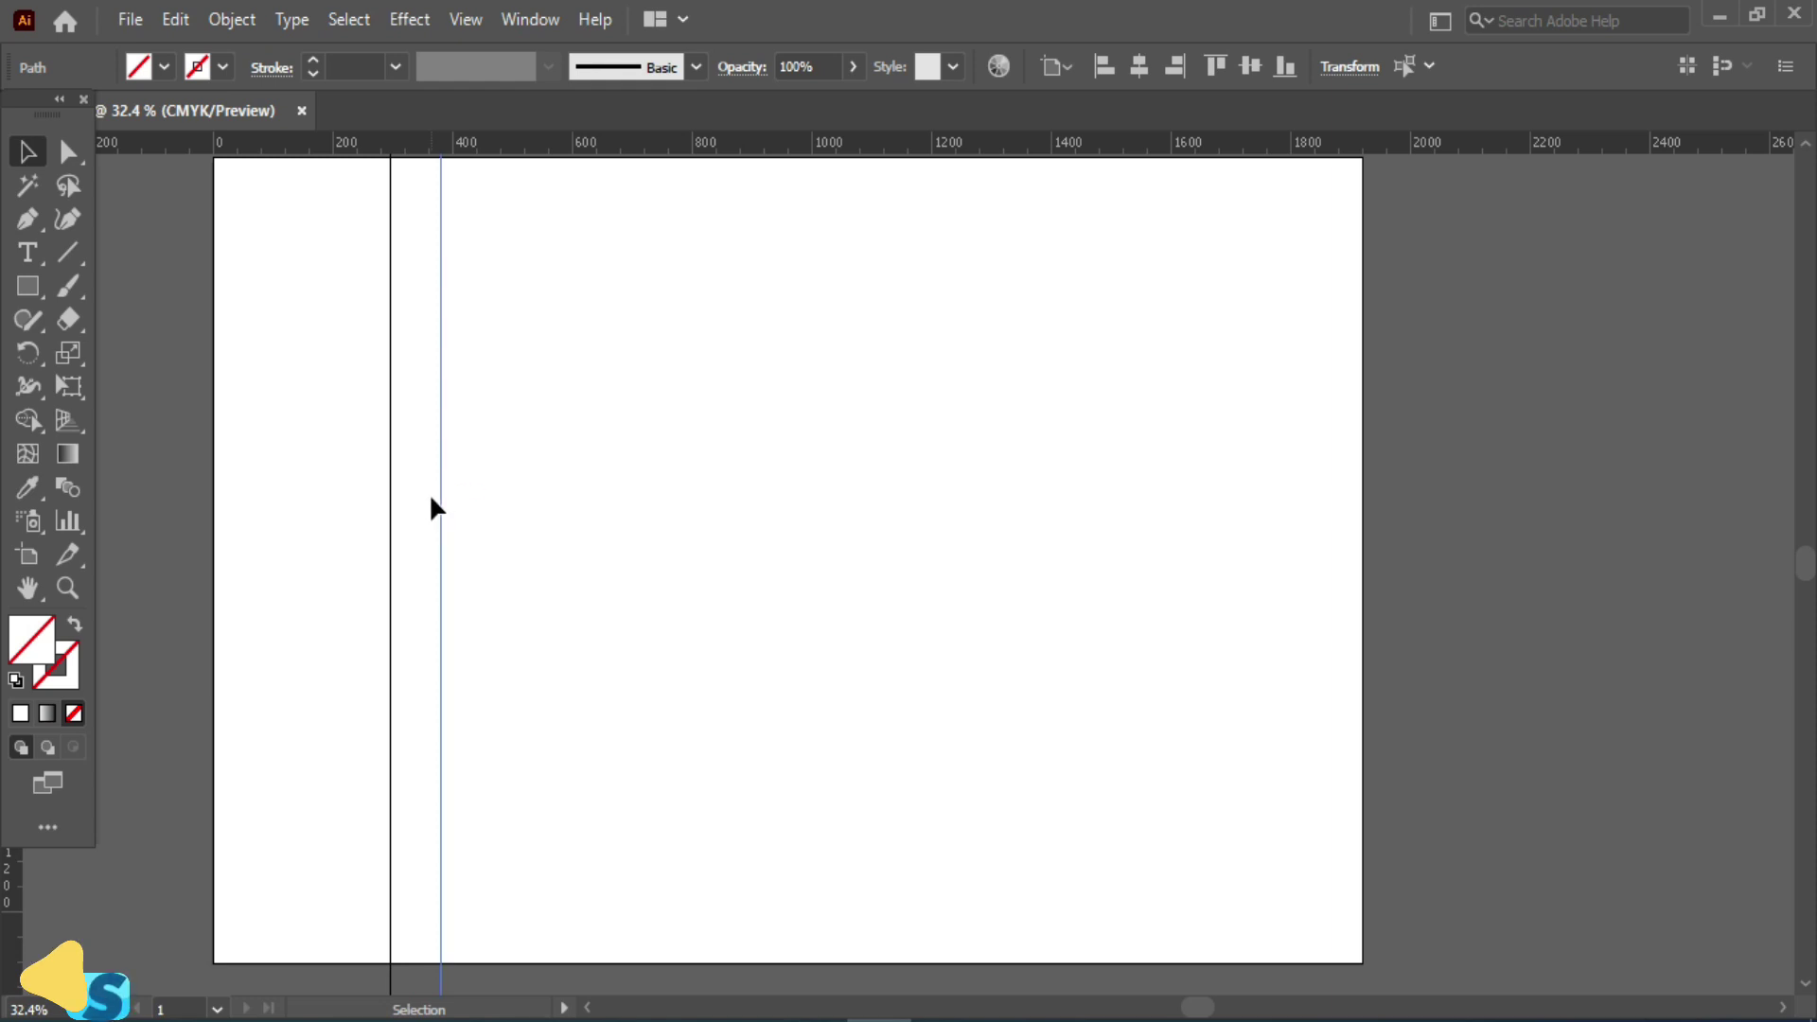
{"action": "key", "text": "ctrl+d"}
{"action": "key", "text": "ctrl+d"}
{"action": "key", "text": "ctrl+d"}
{"action": "key", "text": "ctrl+d"}
{"action": "key", "text": "ctrl+d"}
{"action": "key", "text": "ctrl+d"}
{"action": "key", "text": "ctrl+d"}
{"action": "key", "text": "ctrl+d"}
{"action": "key", "text": "ctrl+d"}
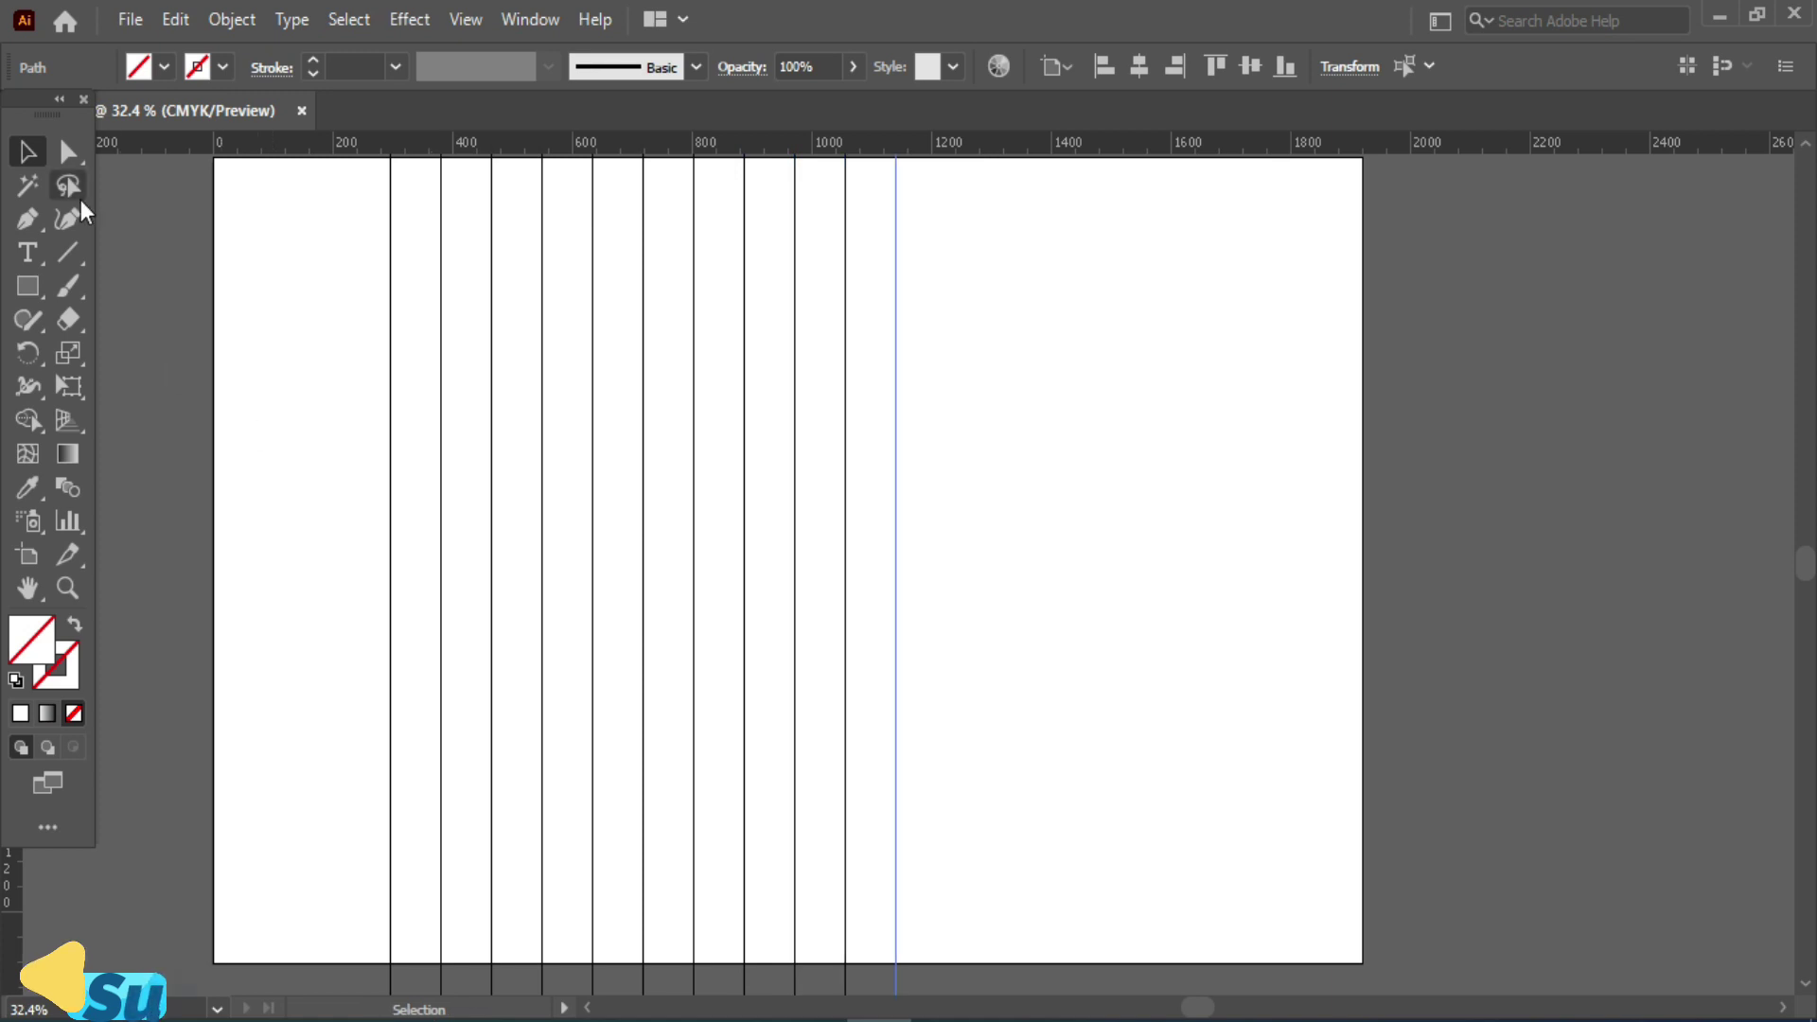
{"action": "left_click", "coordinate": [28, 155]}
{"action": "left_click_drag", "start_coordinate": [271, 303], "coordinate": [996, 579]}
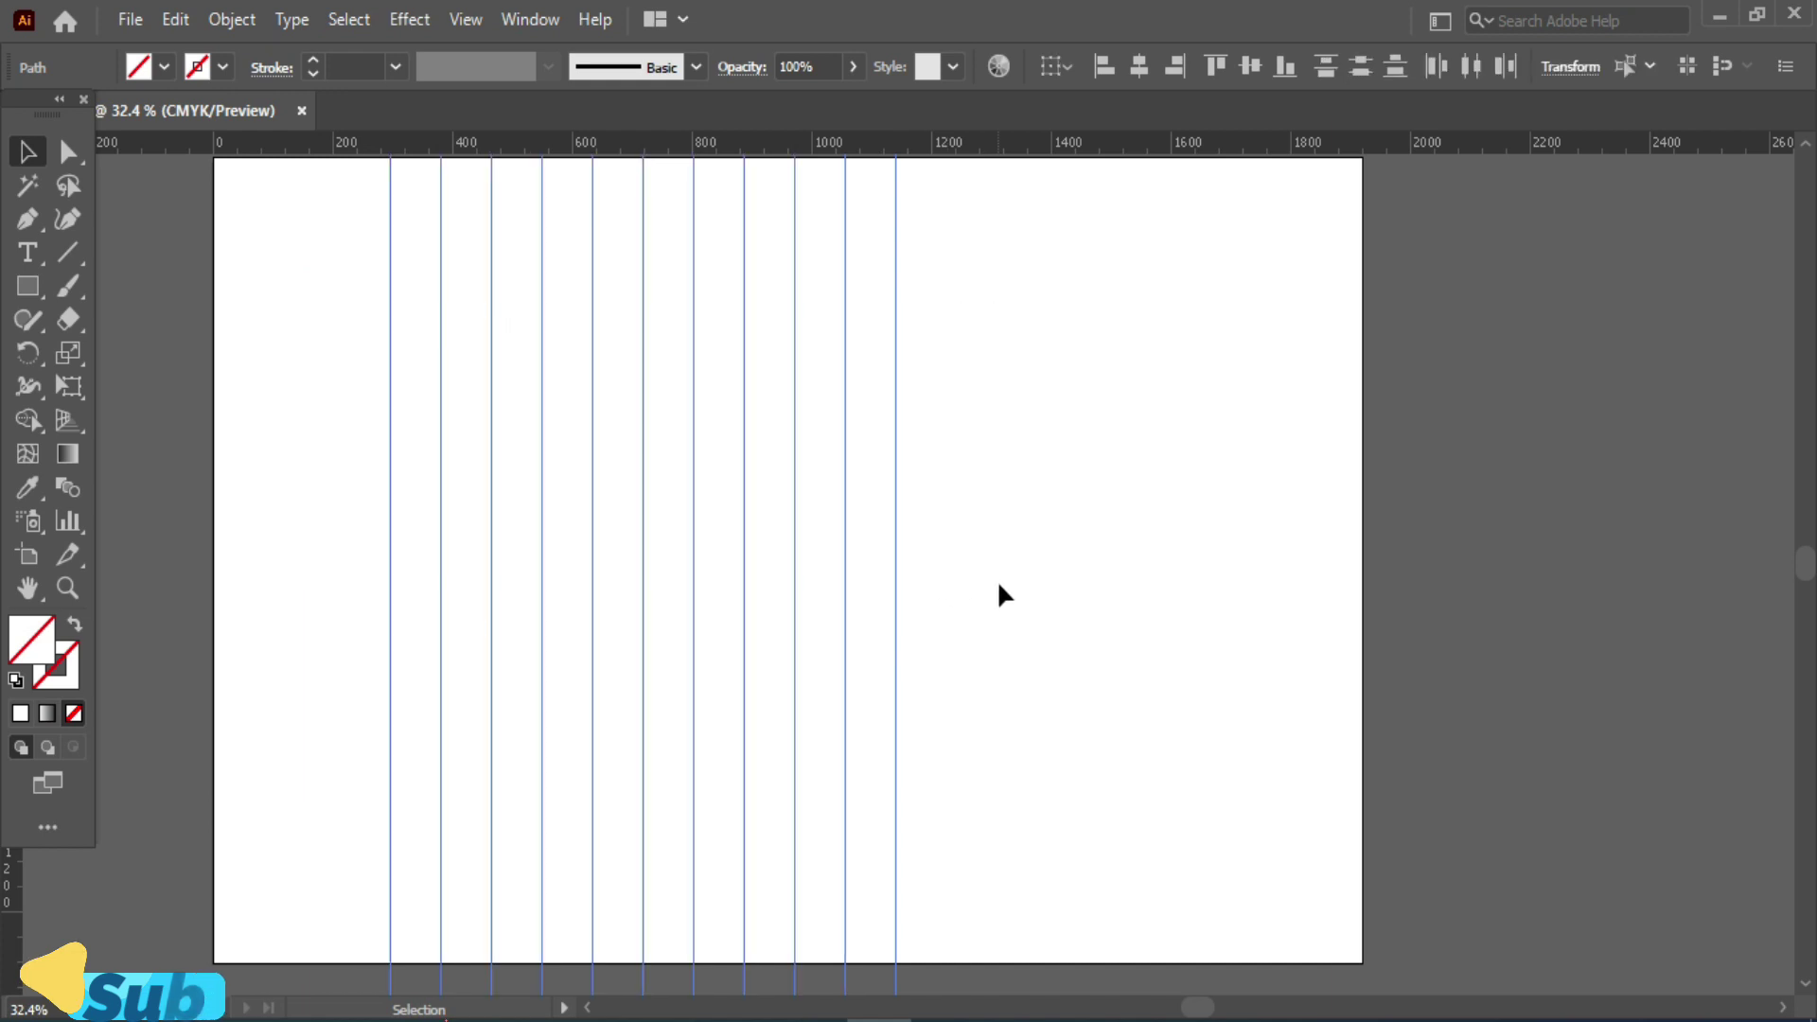
Step: Group the vertical lines into a single object and reselect the group
{"action": "left_click", "coordinate": [220, 20]}
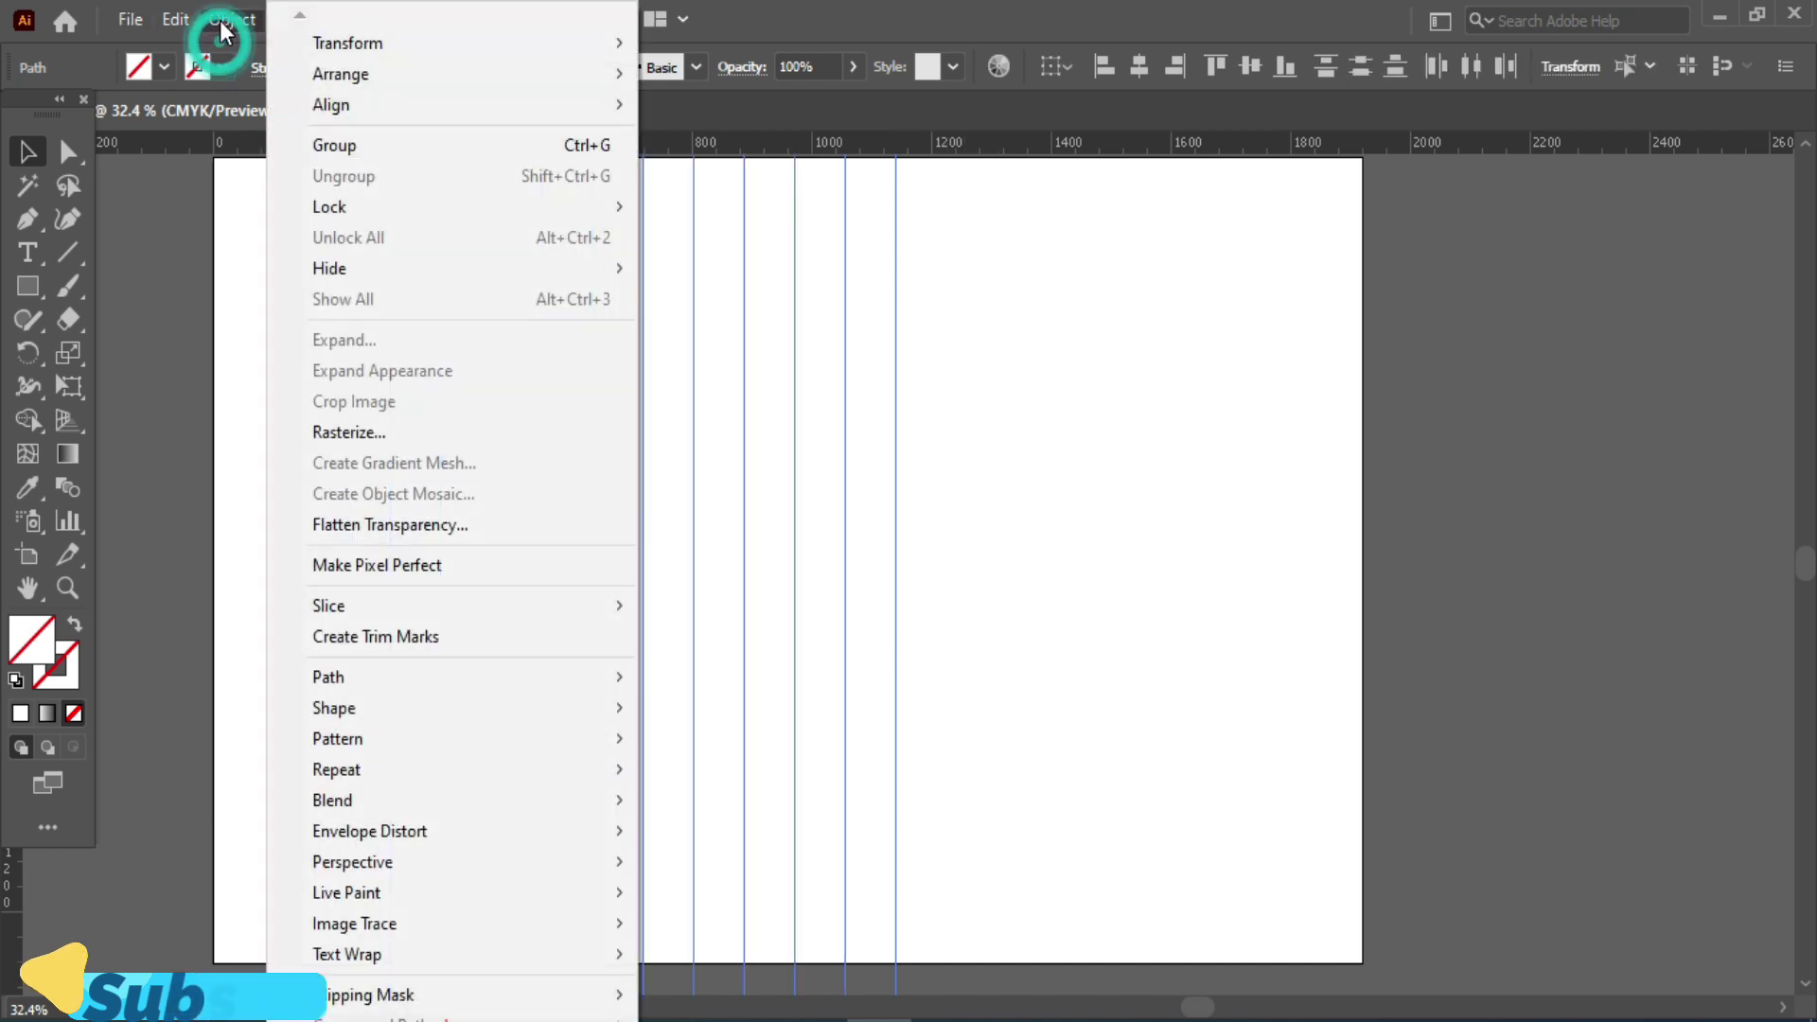
{"action": "mouse_move", "coordinate": [282, 38]}
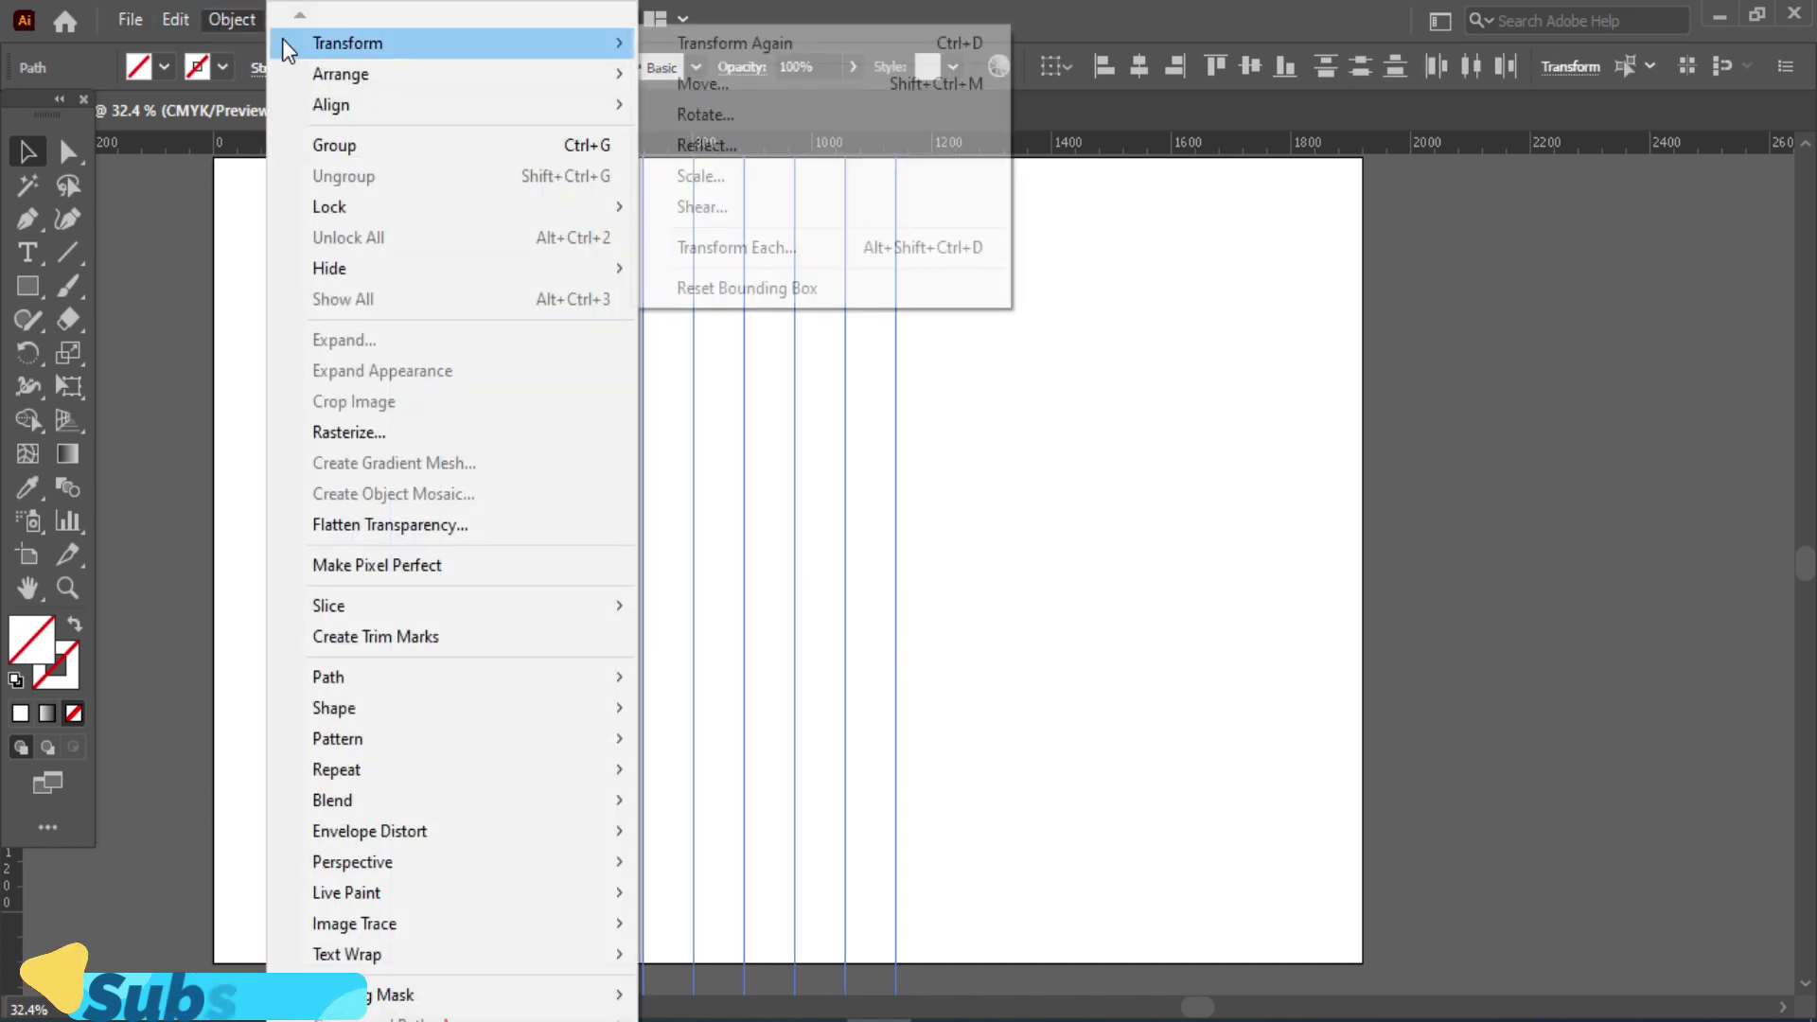
{"action": "left_click", "coordinate": [342, 145]}
{"action": "left_click", "coordinate": [1083, 499]}
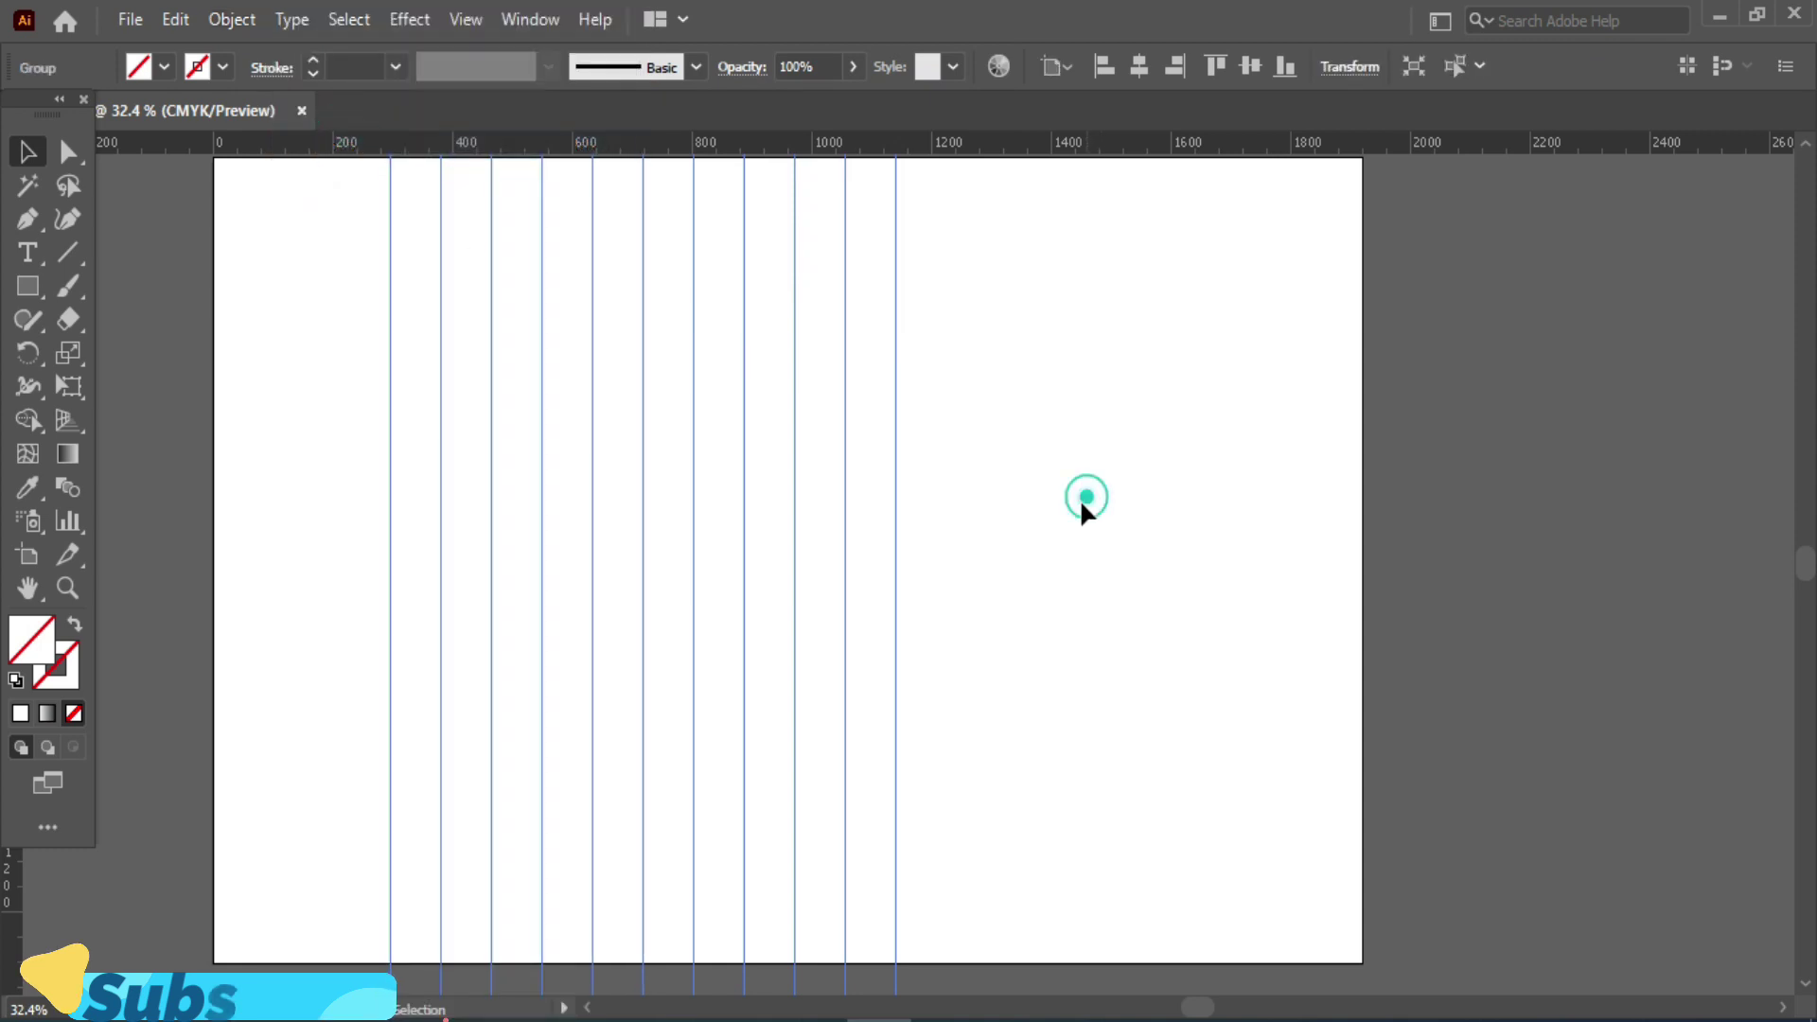
{"action": "left_click_drag", "start_coordinate": [287, 302], "coordinate": [1002, 440]}
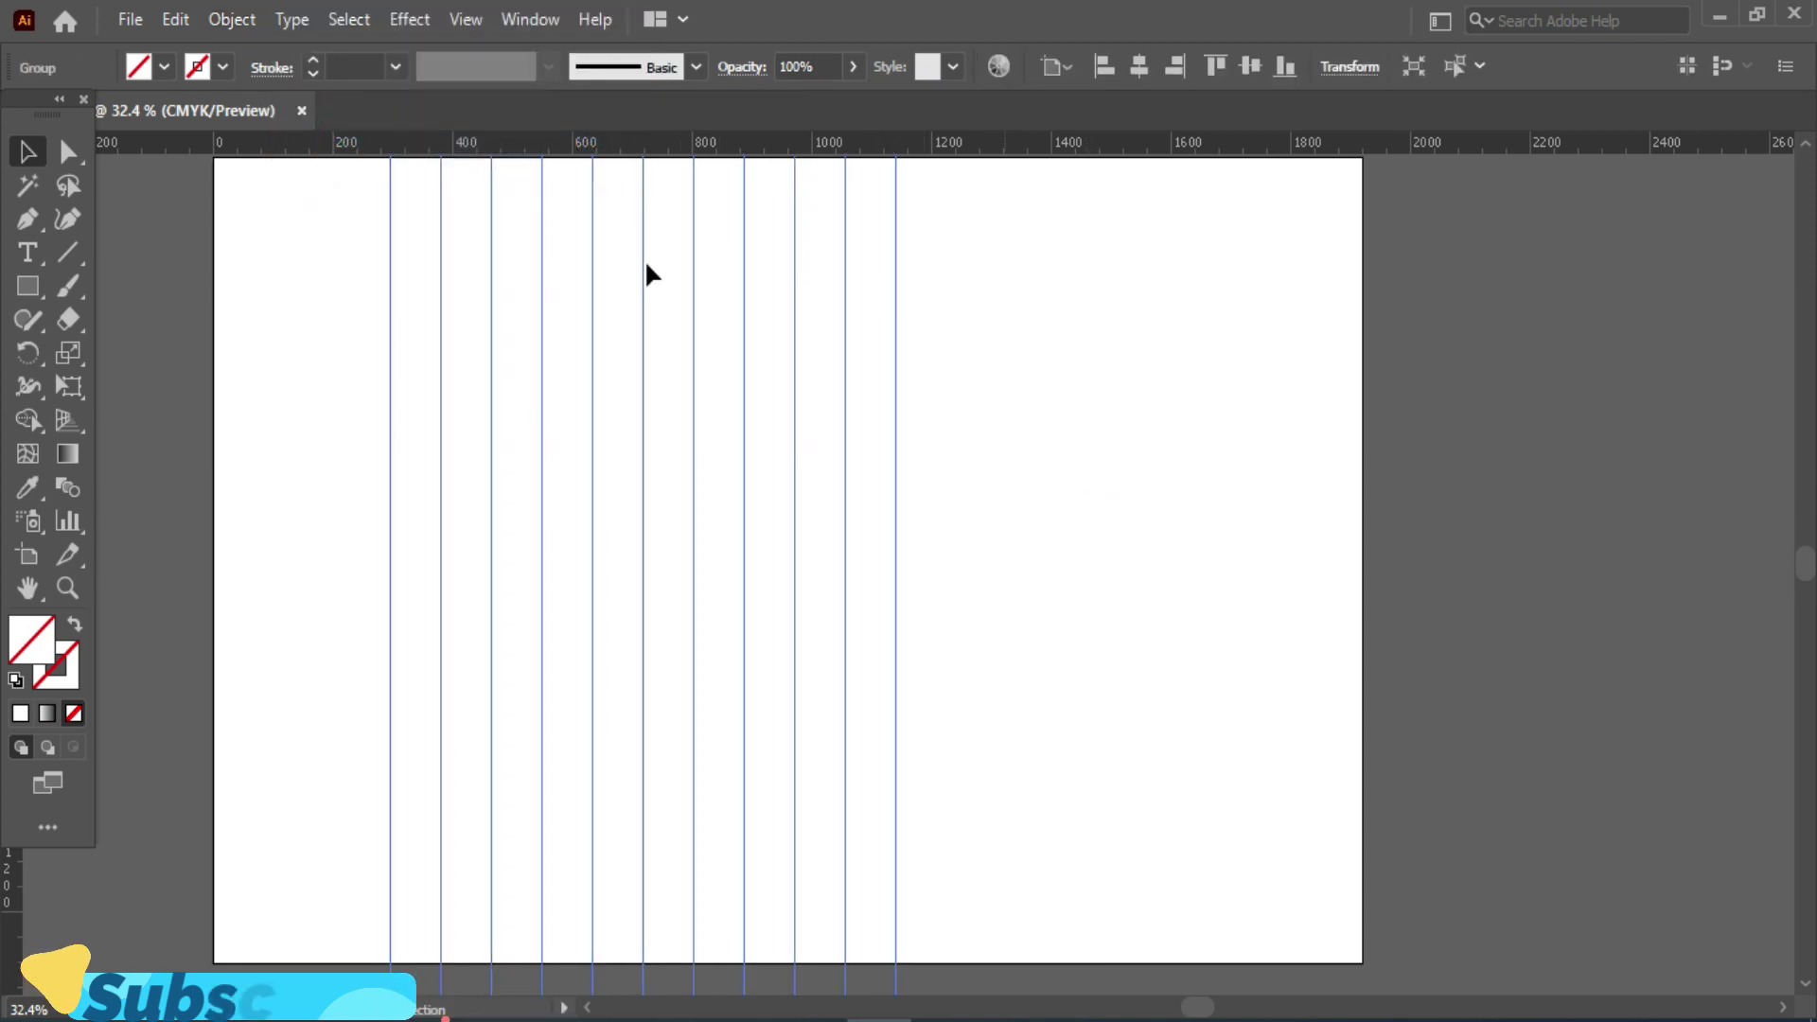
Step: Reflect the line group at a 45° angle so the lines run horizontally
{"action": "left_click", "coordinate": [235, 20]}
{"action": "mouse_move", "coordinate": [340, 50]}
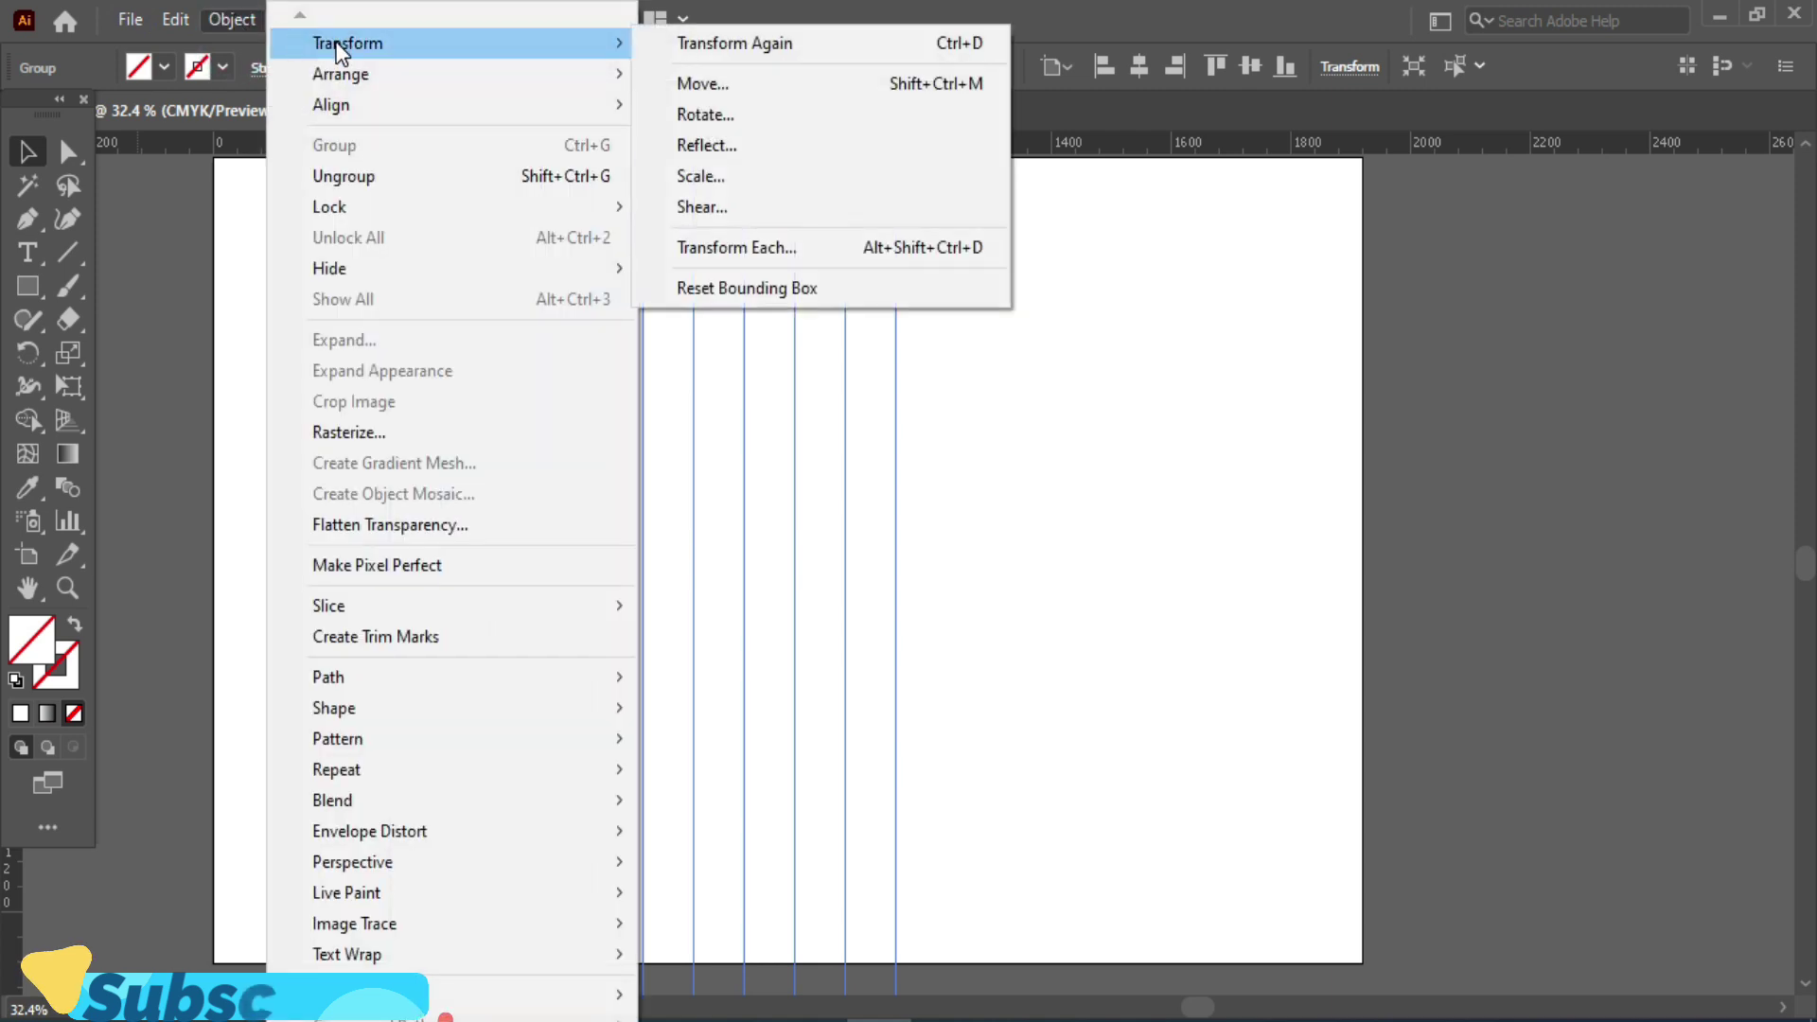
{"action": "left_click", "coordinate": [681, 142]}
{"action": "left_click", "coordinate": [1265, 655]}
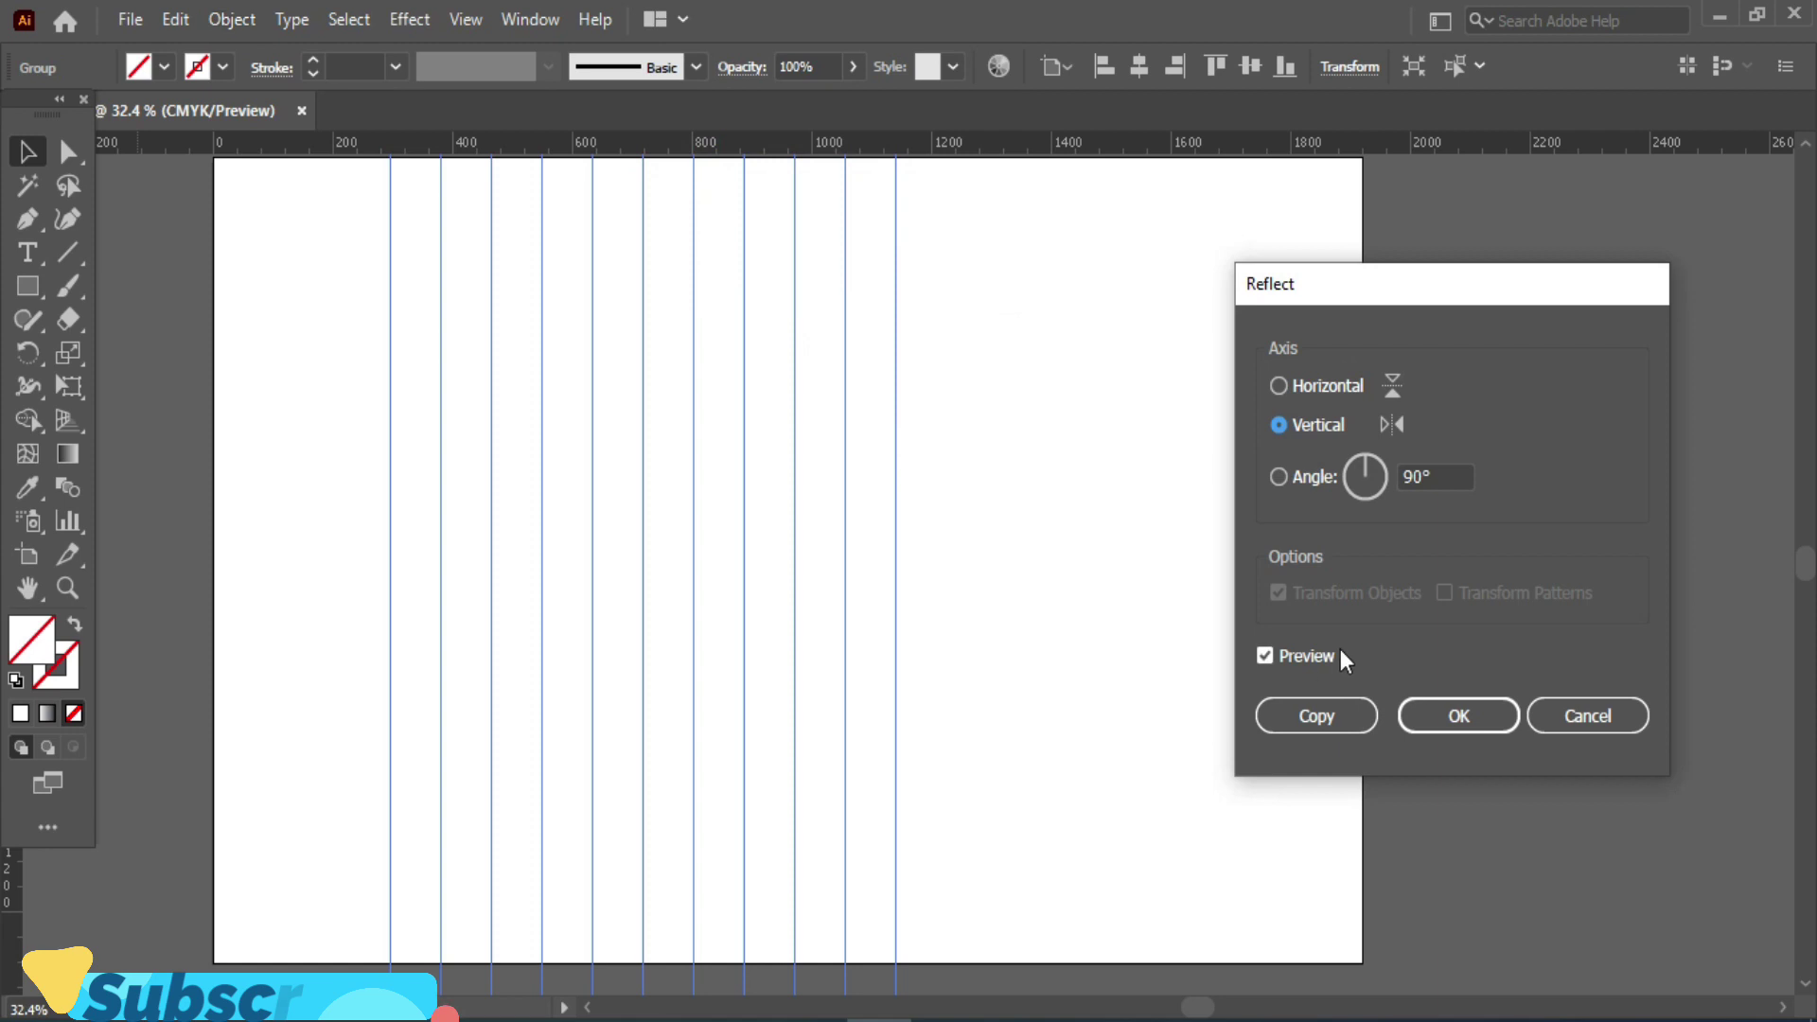
{"action": "left_click", "coordinate": [1425, 477]}
{"action": "type", "text": "45"}
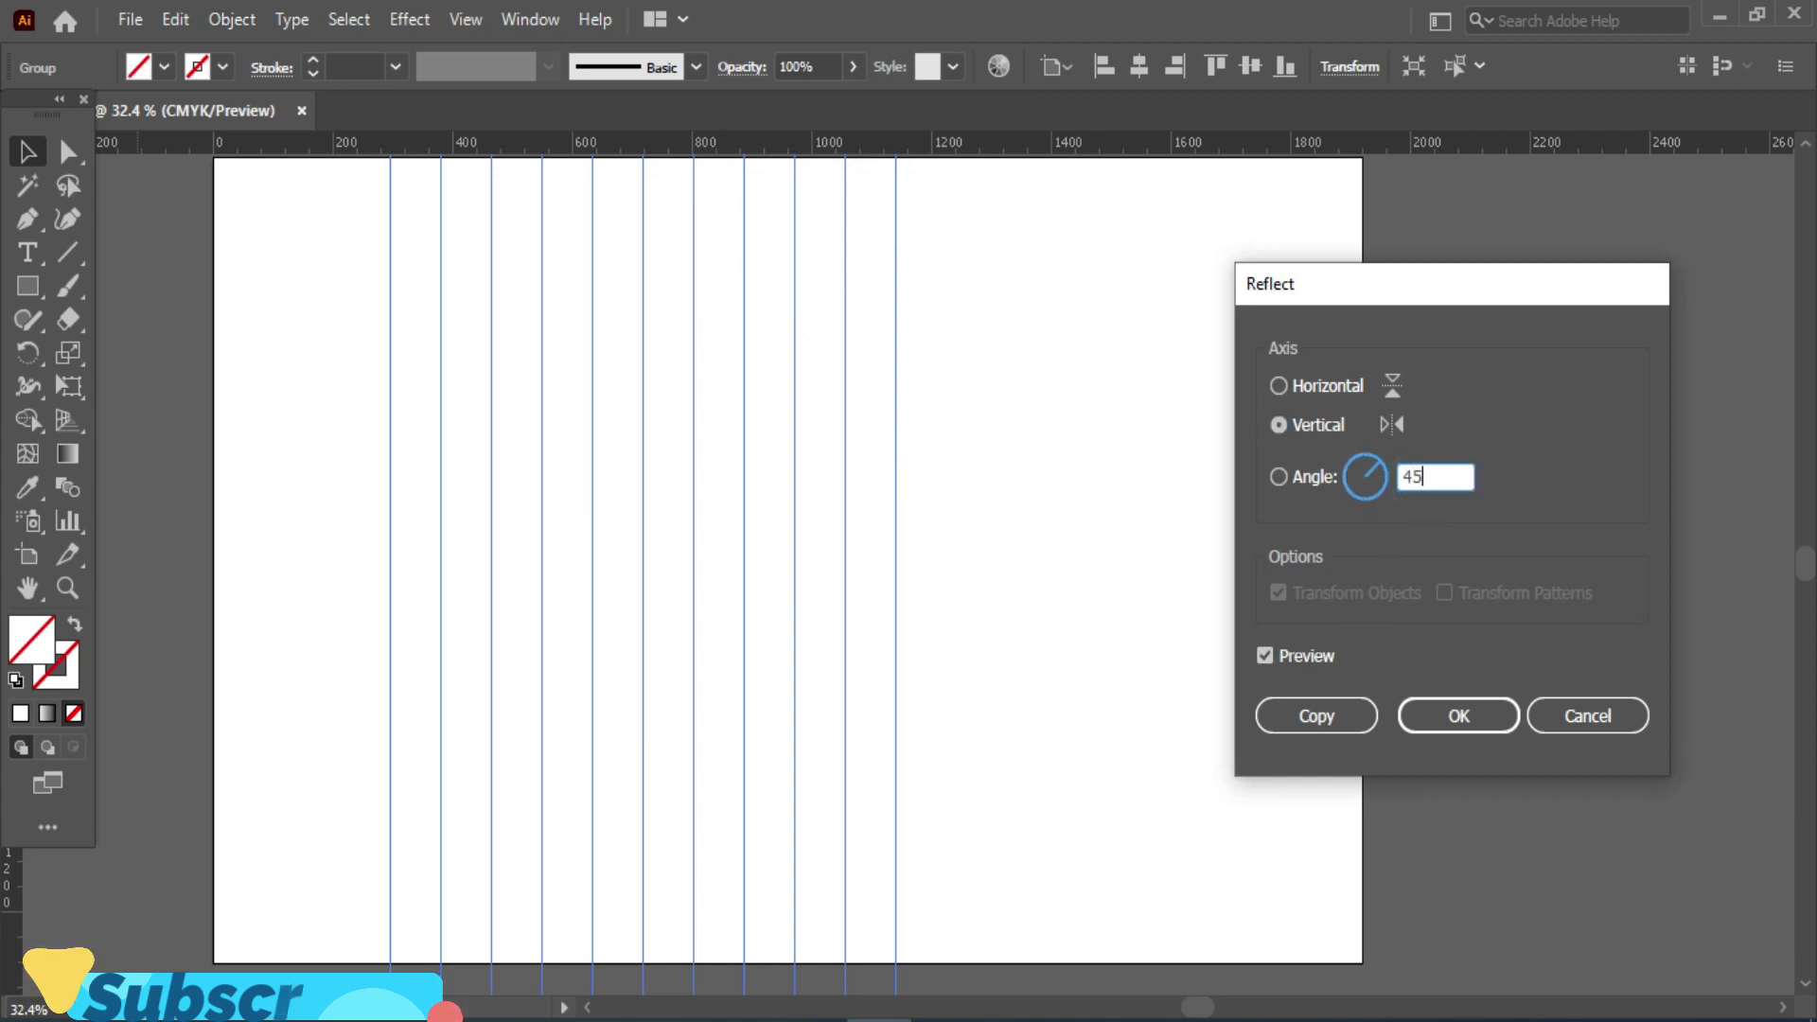
{"action": "left_click", "coordinate": [1443, 715]}
{"action": "left_click_drag", "start_coordinate": [1484, 258], "coordinate": [1588, 704]}
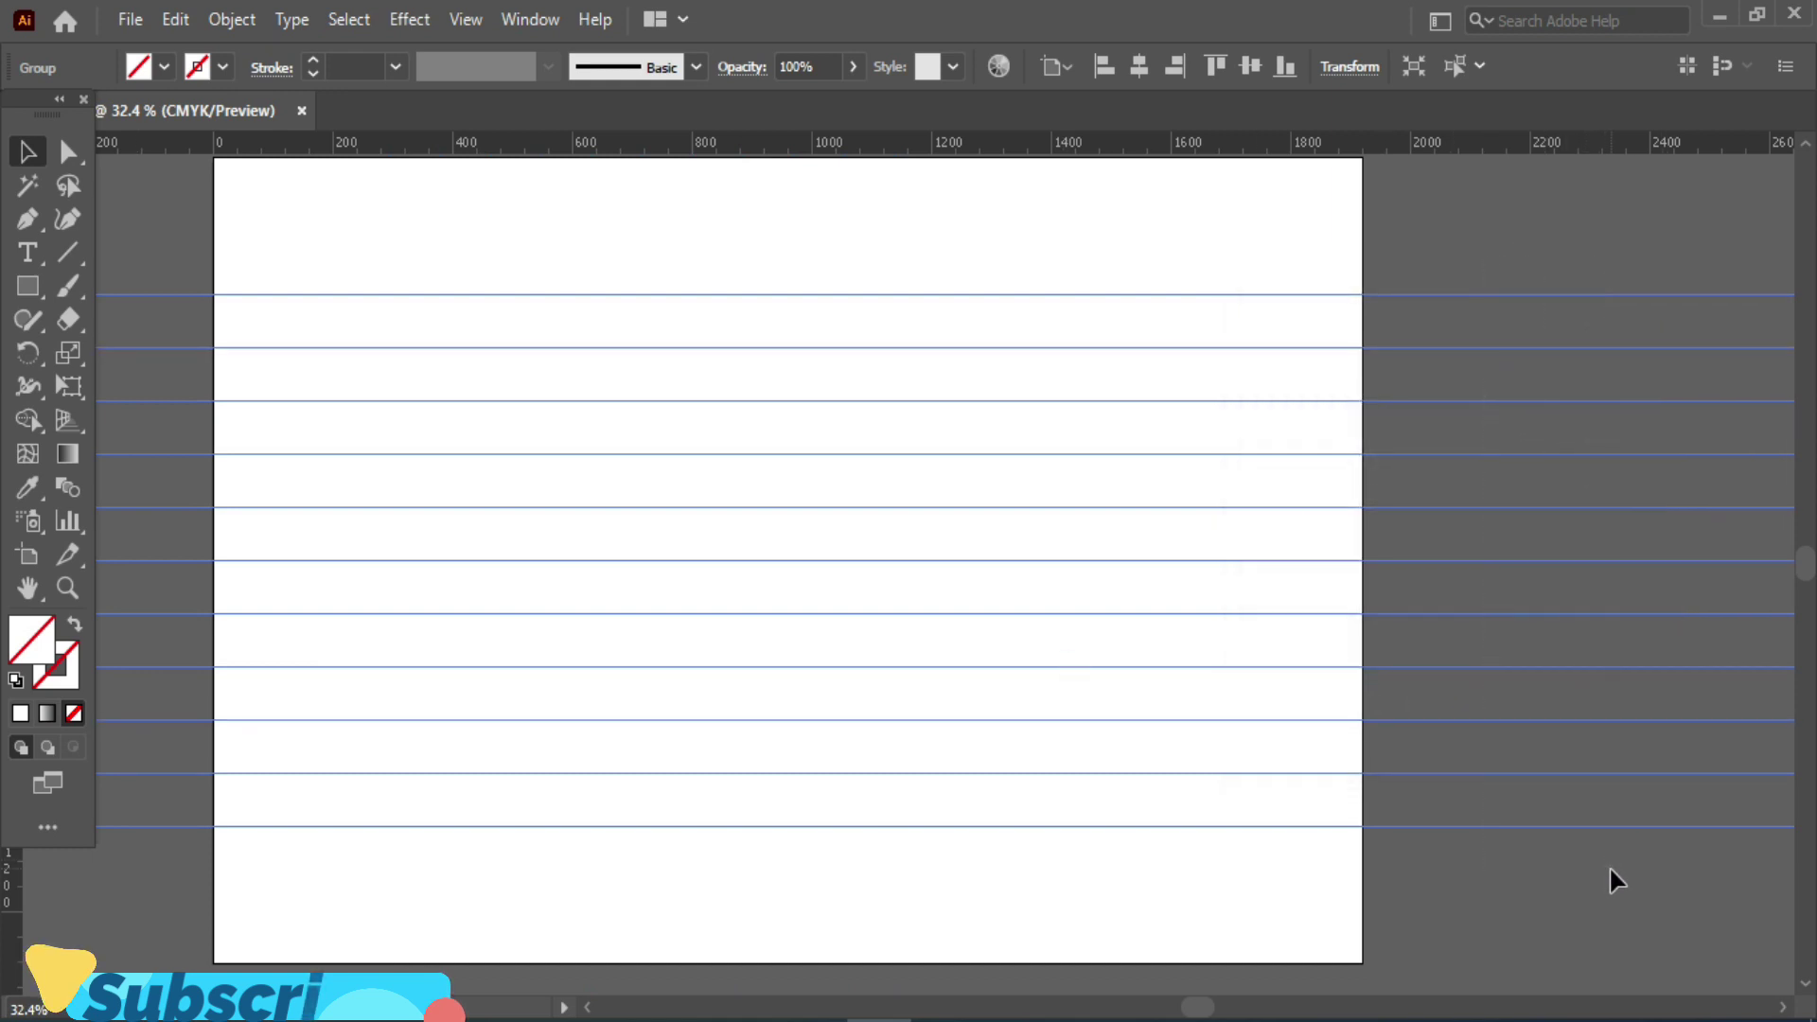
Step: Add a reflected copy of the horizontal lines at a 60° angle as diagonals
{"action": "left_click", "coordinate": [236, 21]}
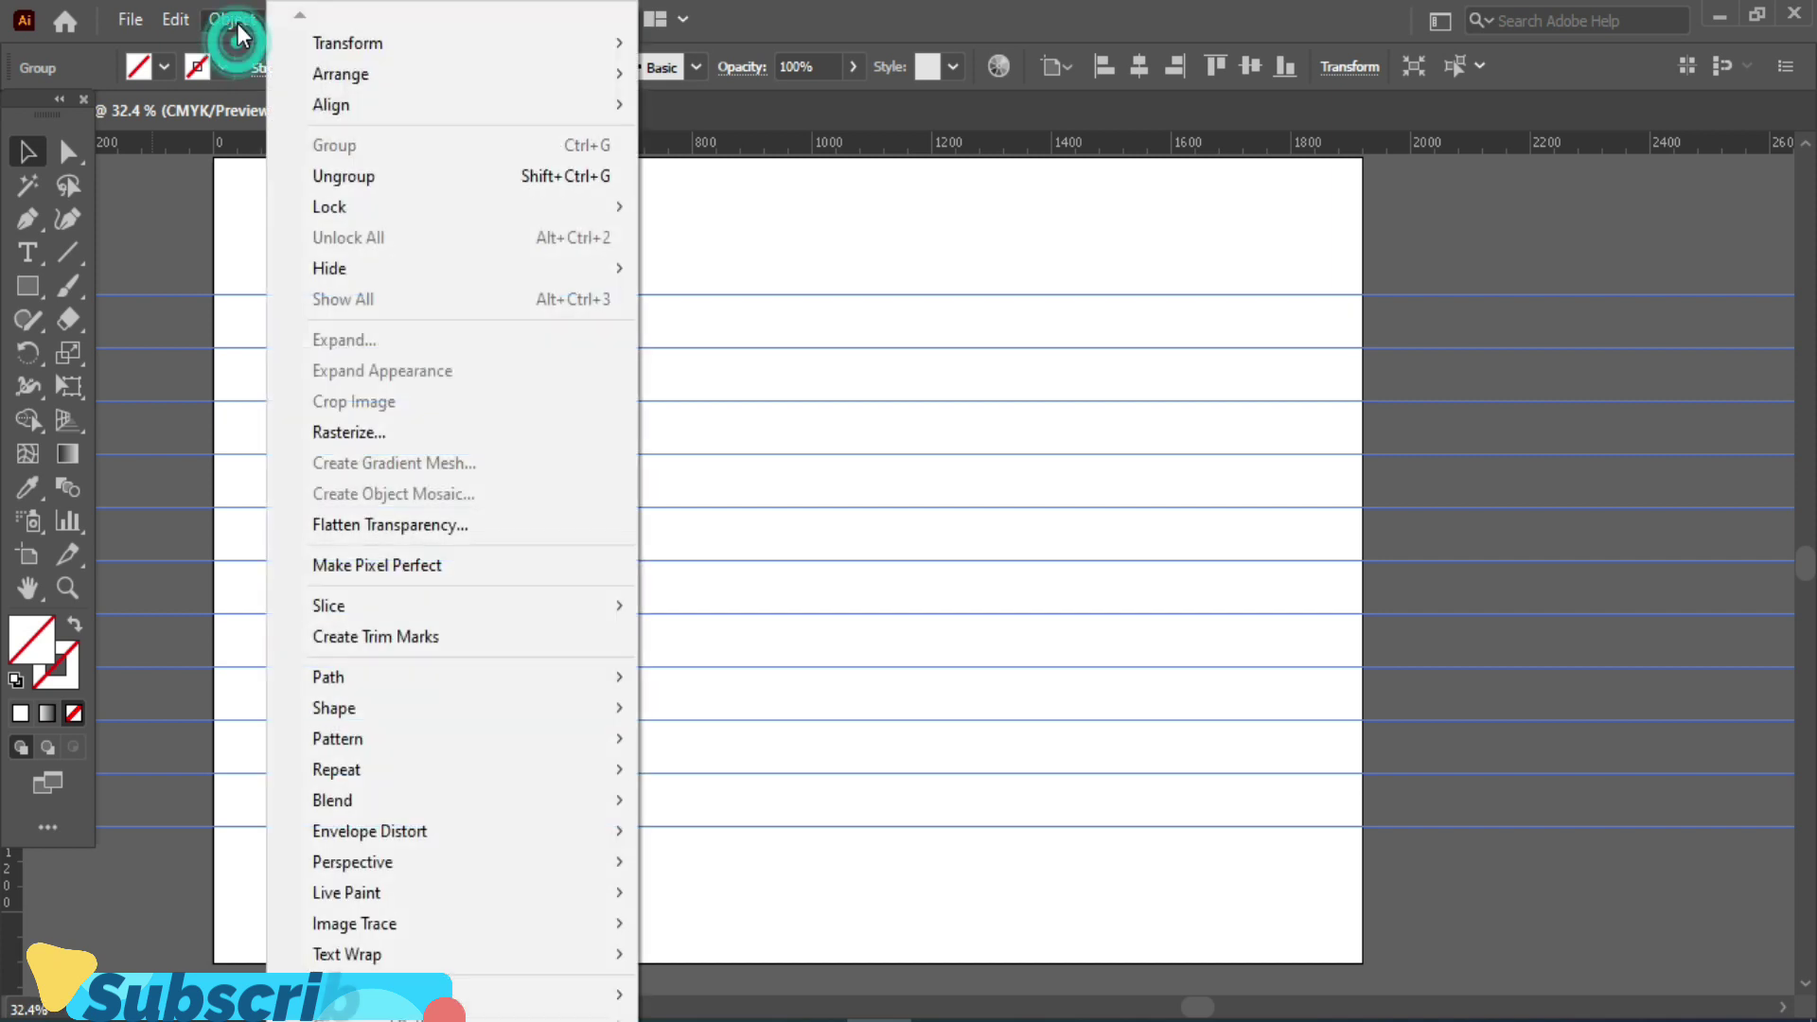
{"action": "mouse_move", "coordinate": [333, 45]}
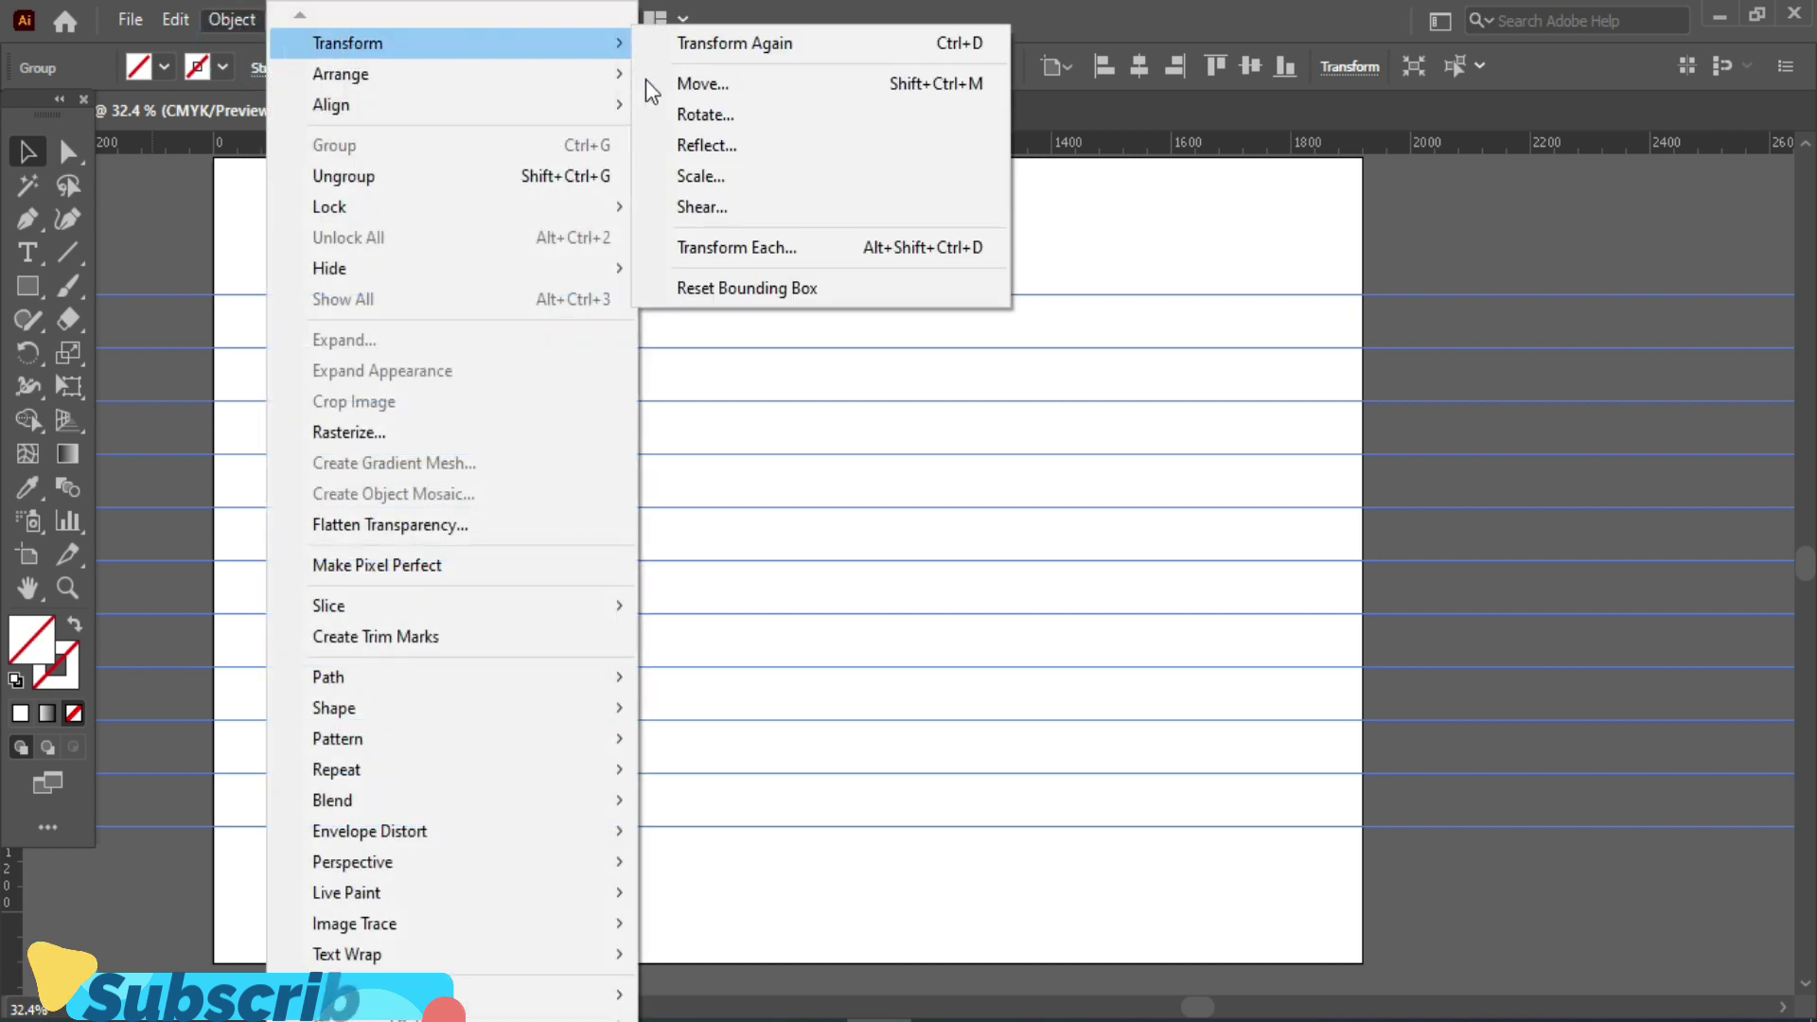
{"action": "left_click", "coordinate": [695, 145]}
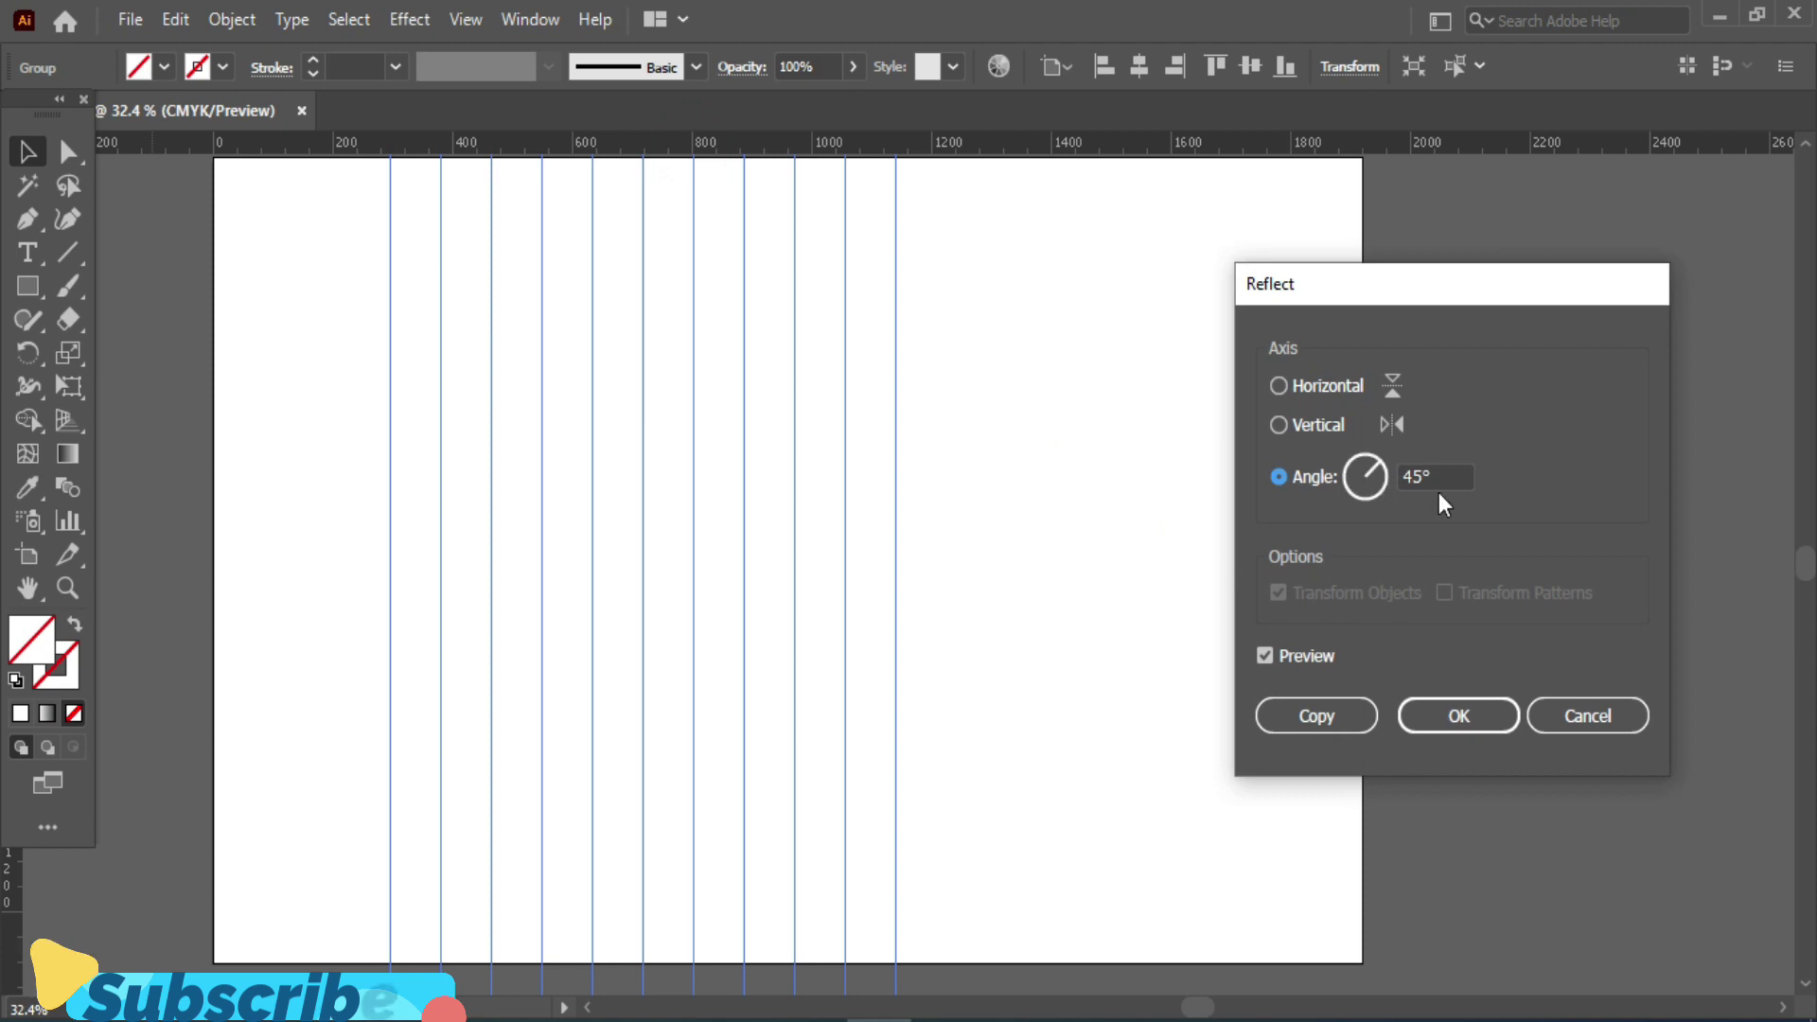
{"action": "left_click", "coordinate": [1378, 480]}
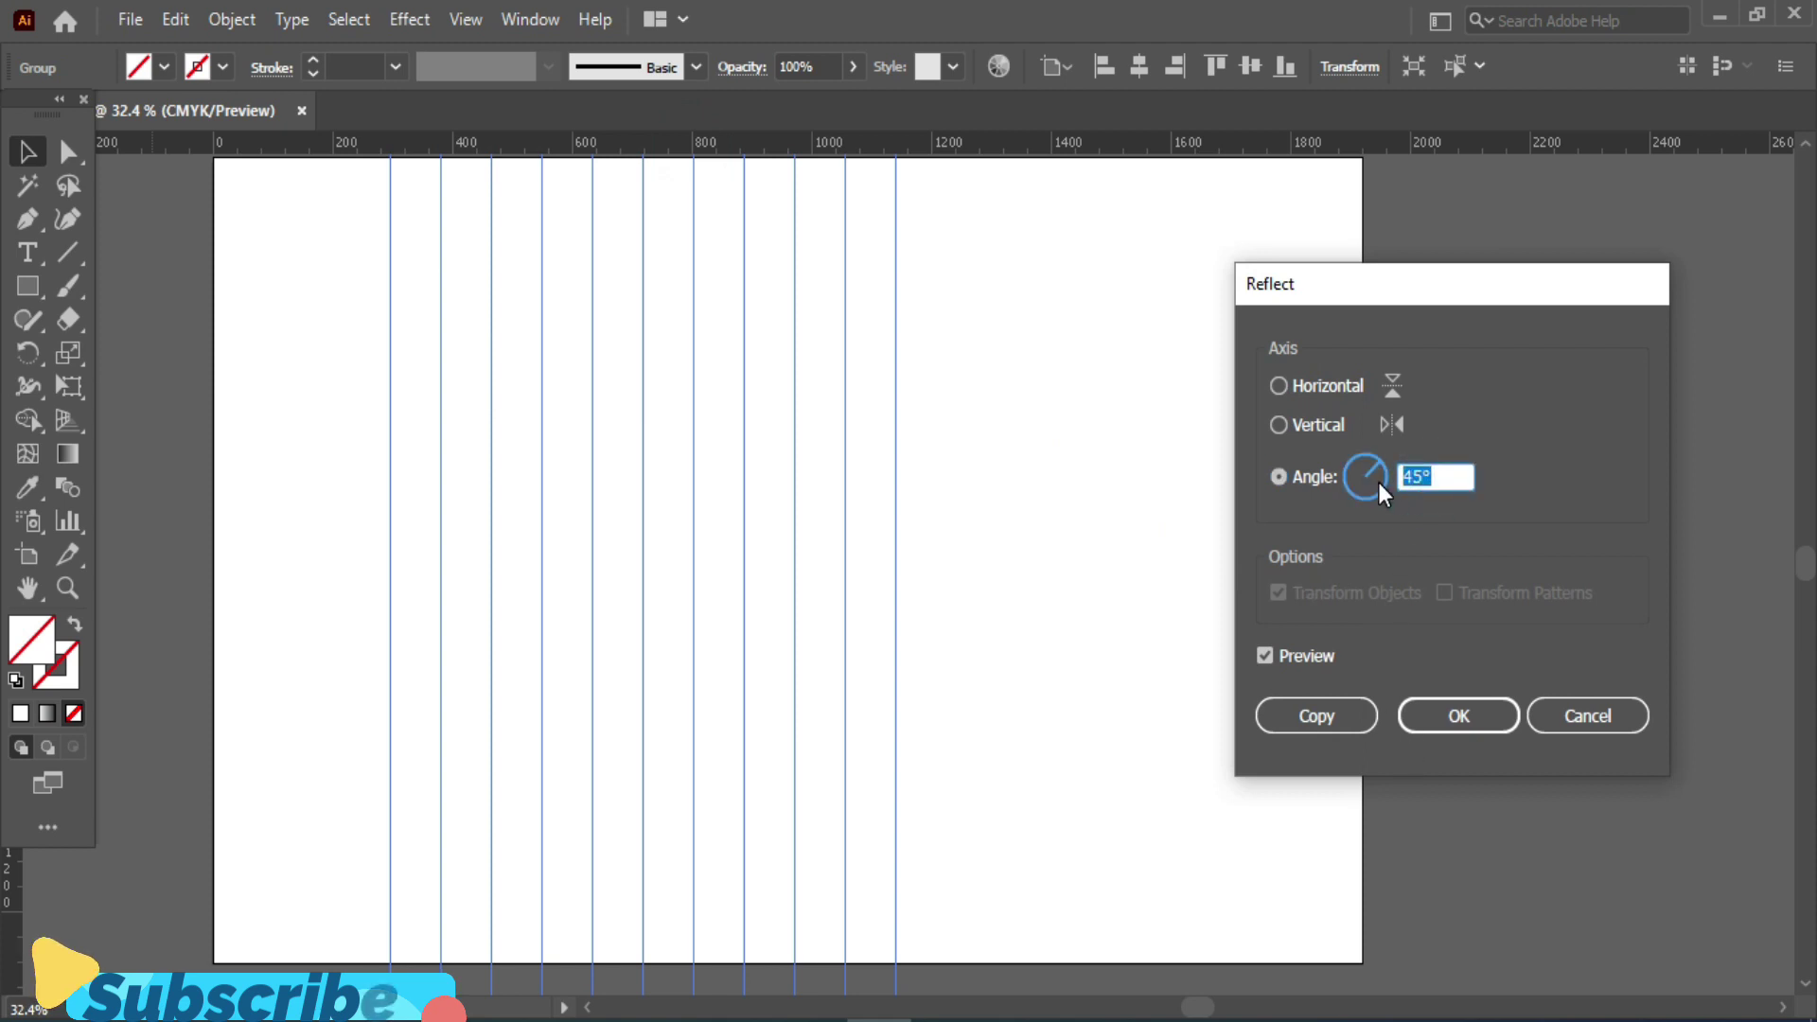
{"action": "type", "text": "60"}
{"action": "left_click", "coordinate": [1325, 726]}
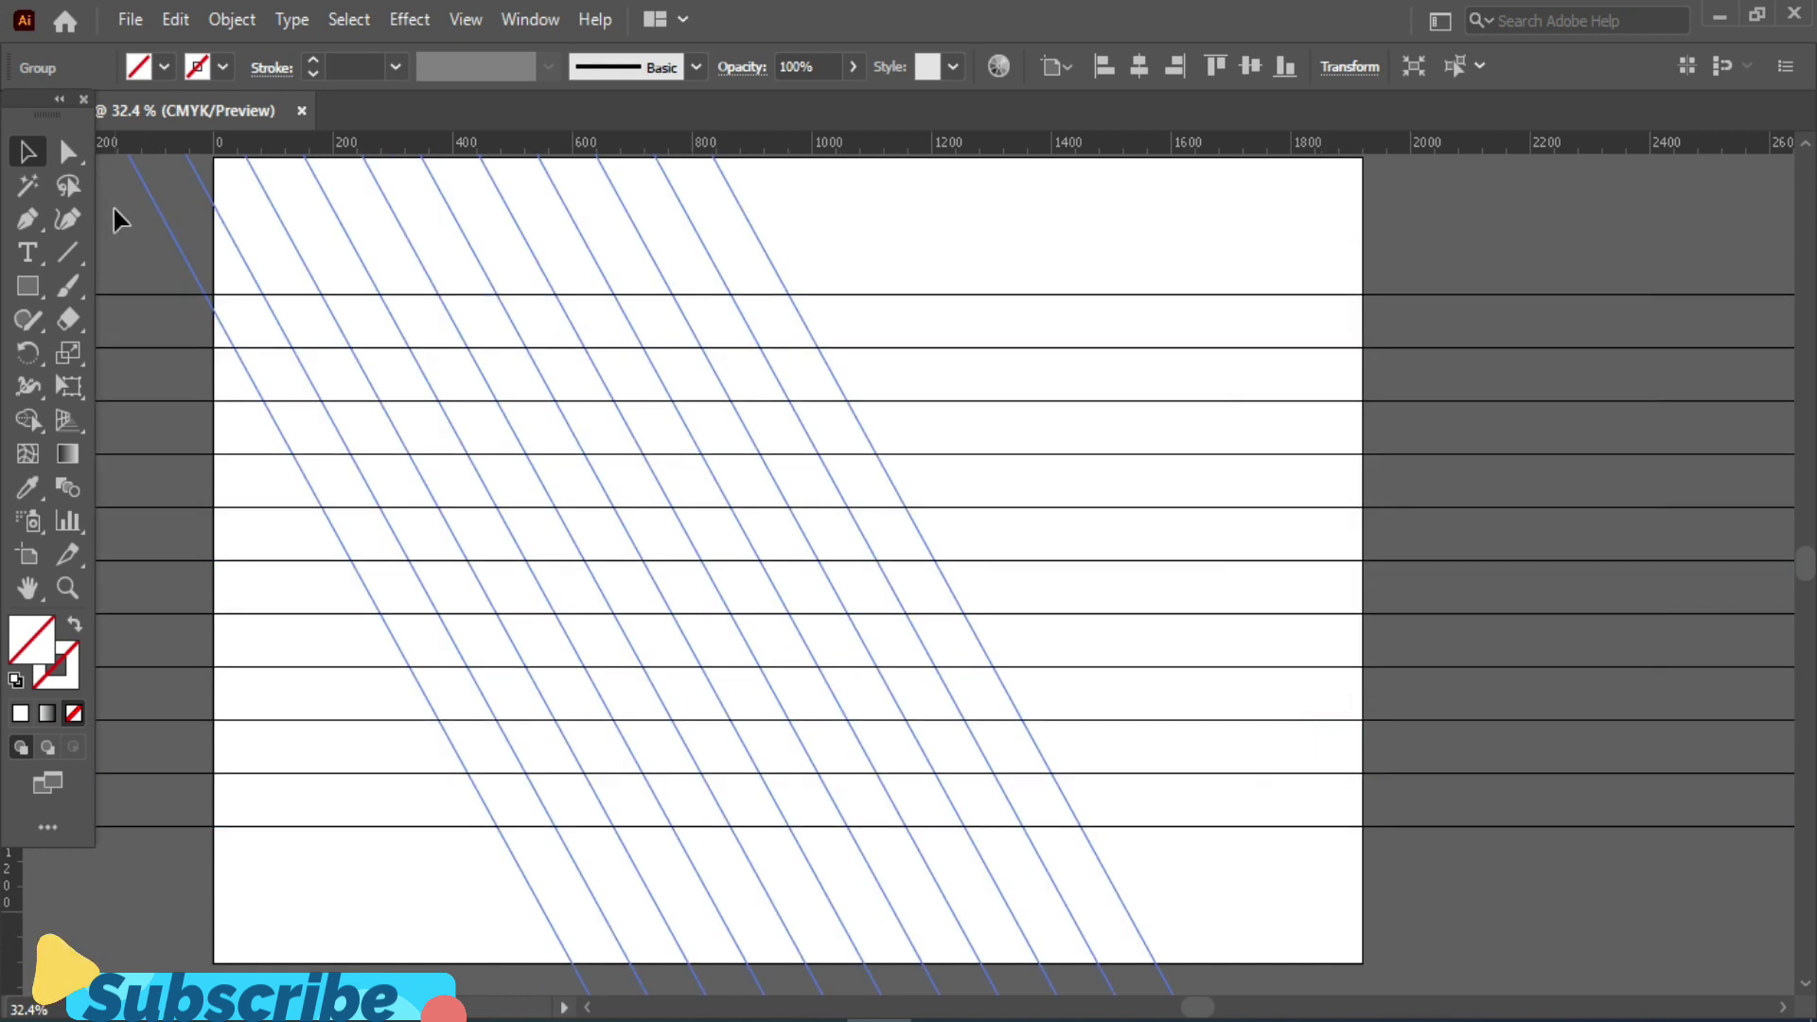
Step: Copy the diagonals mirrored across the horizontal axis, completing the triangular grid
{"action": "left_click_drag", "start_coordinate": [127, 216], "coordinate": [694, 239]}
{"action": "left_click_drag", "start_coordinate": [819, 238], "coordinate": [820, 239]}
{"action": "left_click", "coordinate": [231, 21]}
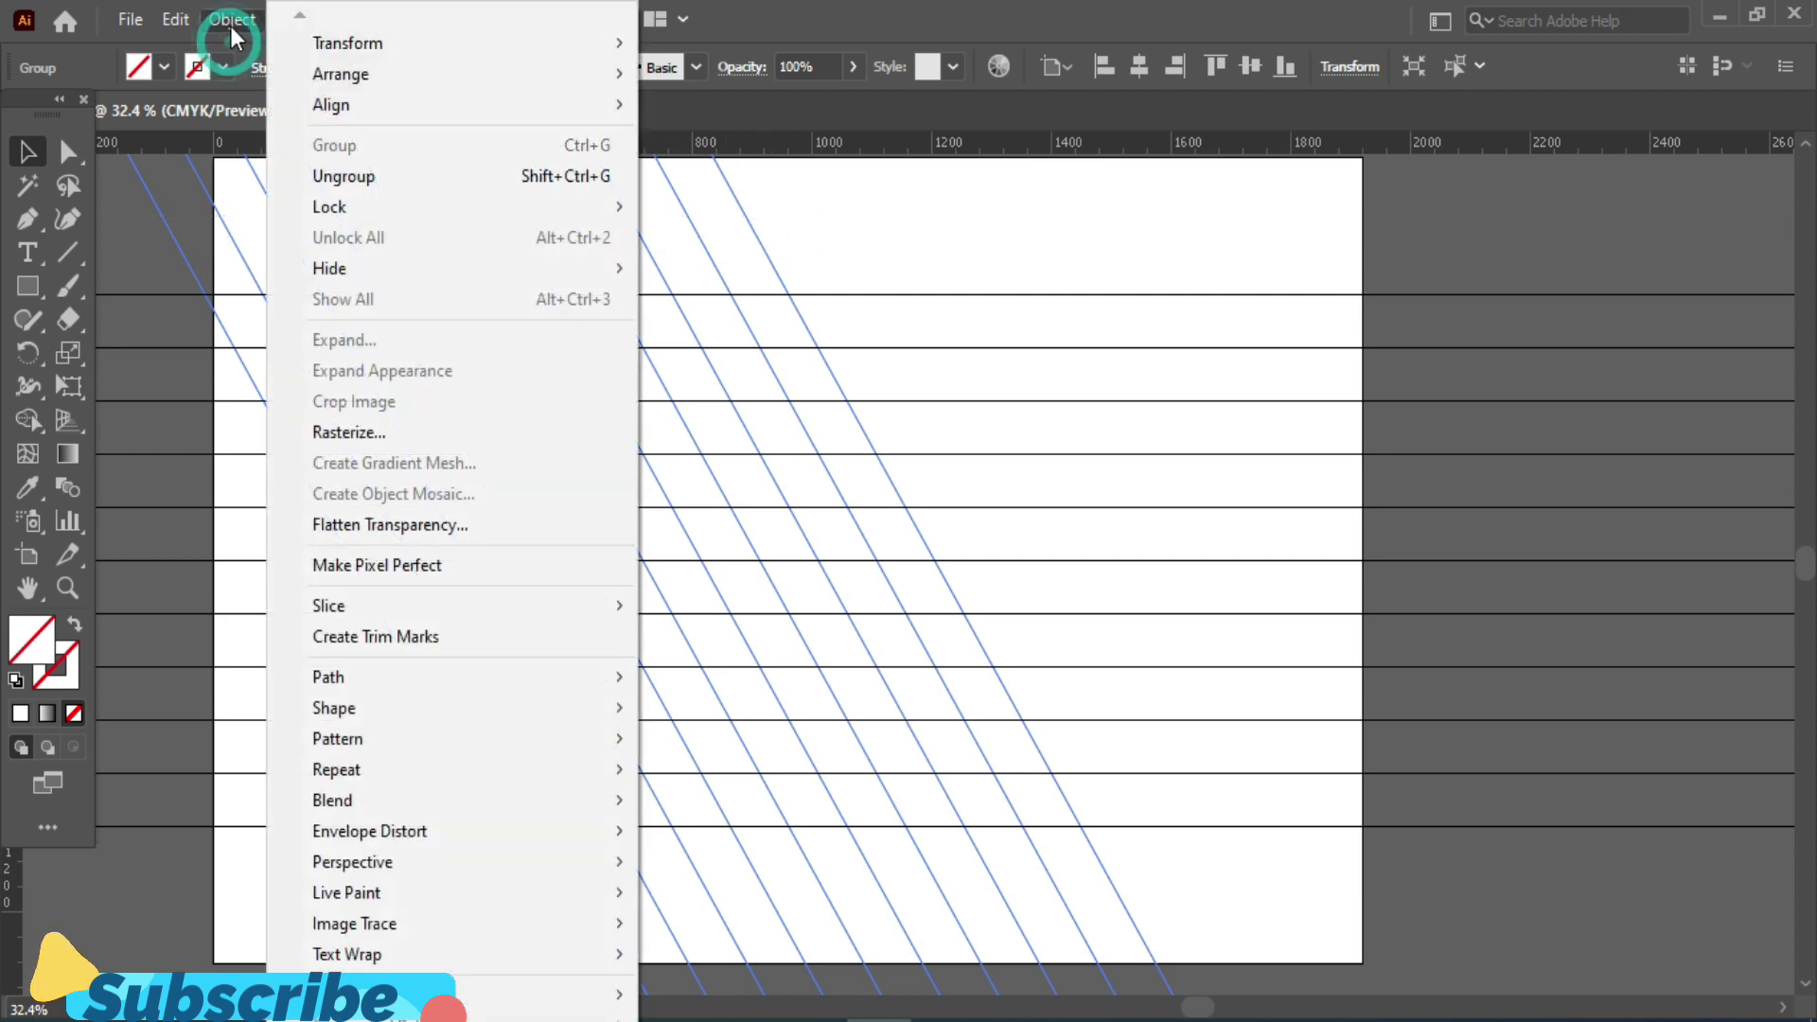
{"action": "mouse_move", "coordinate": [491, 48]}
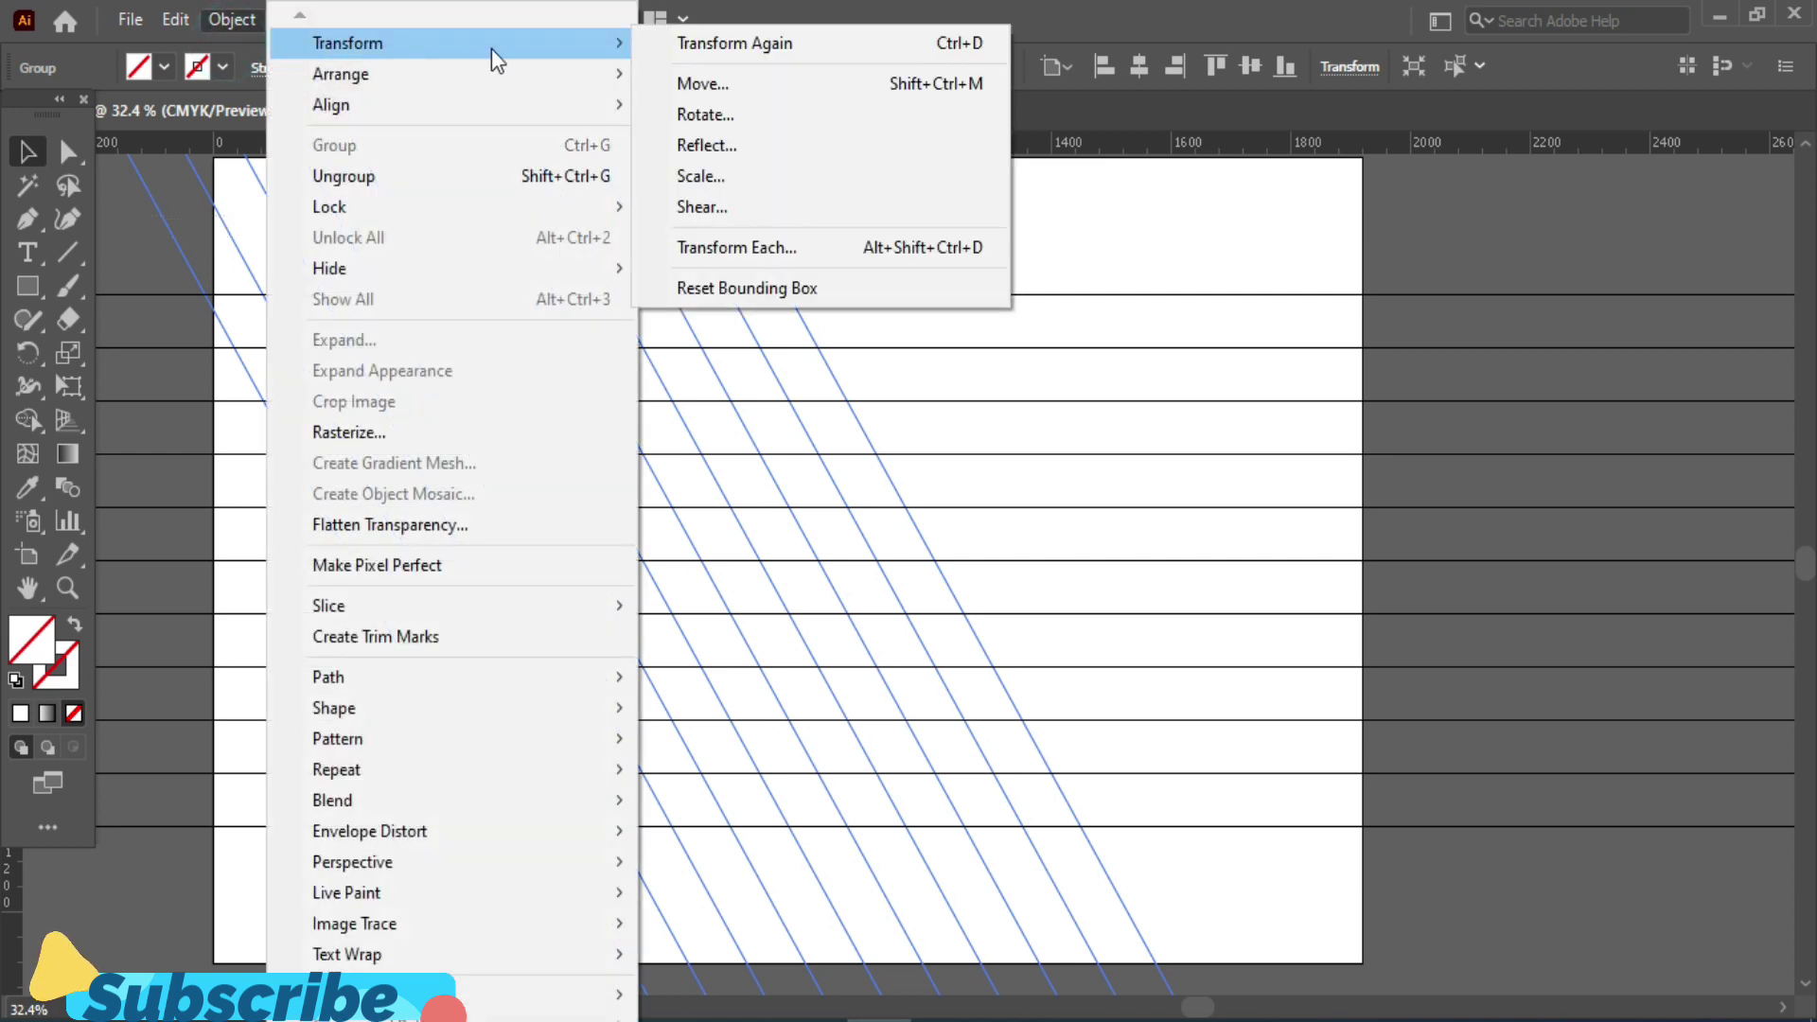
{"action": "left_click", "coordinate": [696, 147]}
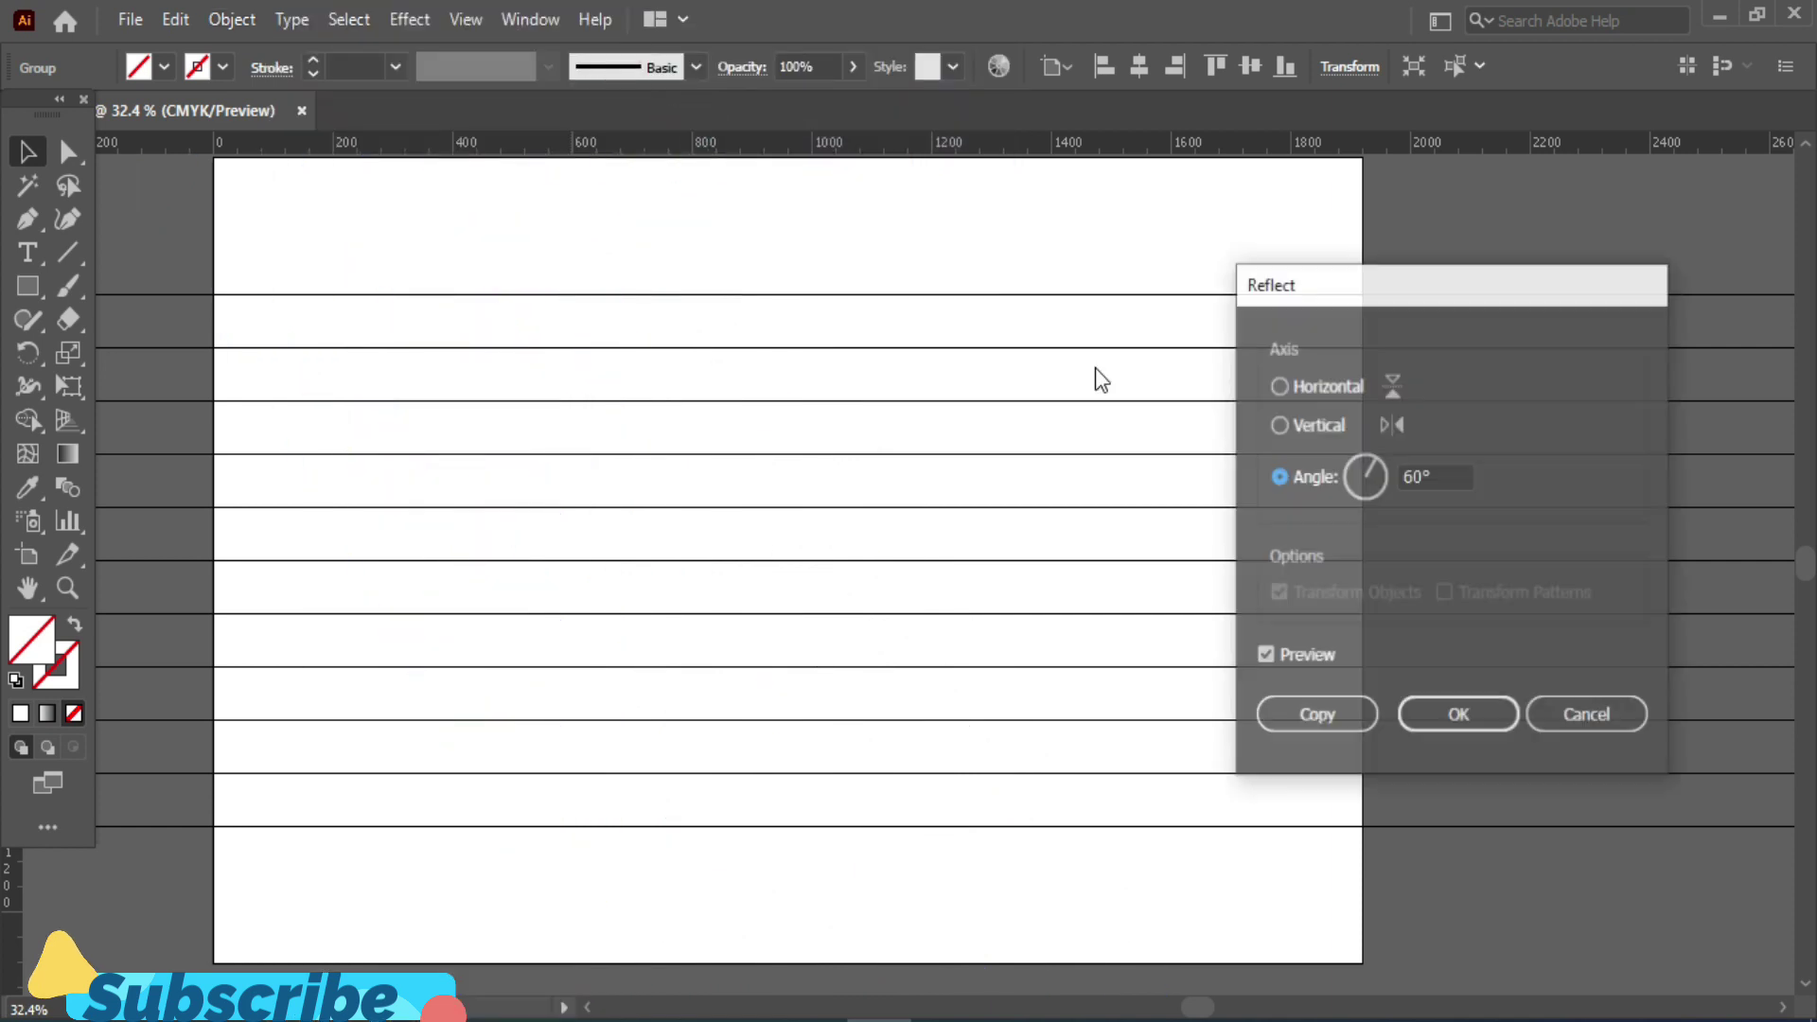
{"action": "left_click", "coordinate": [1280, 386]}
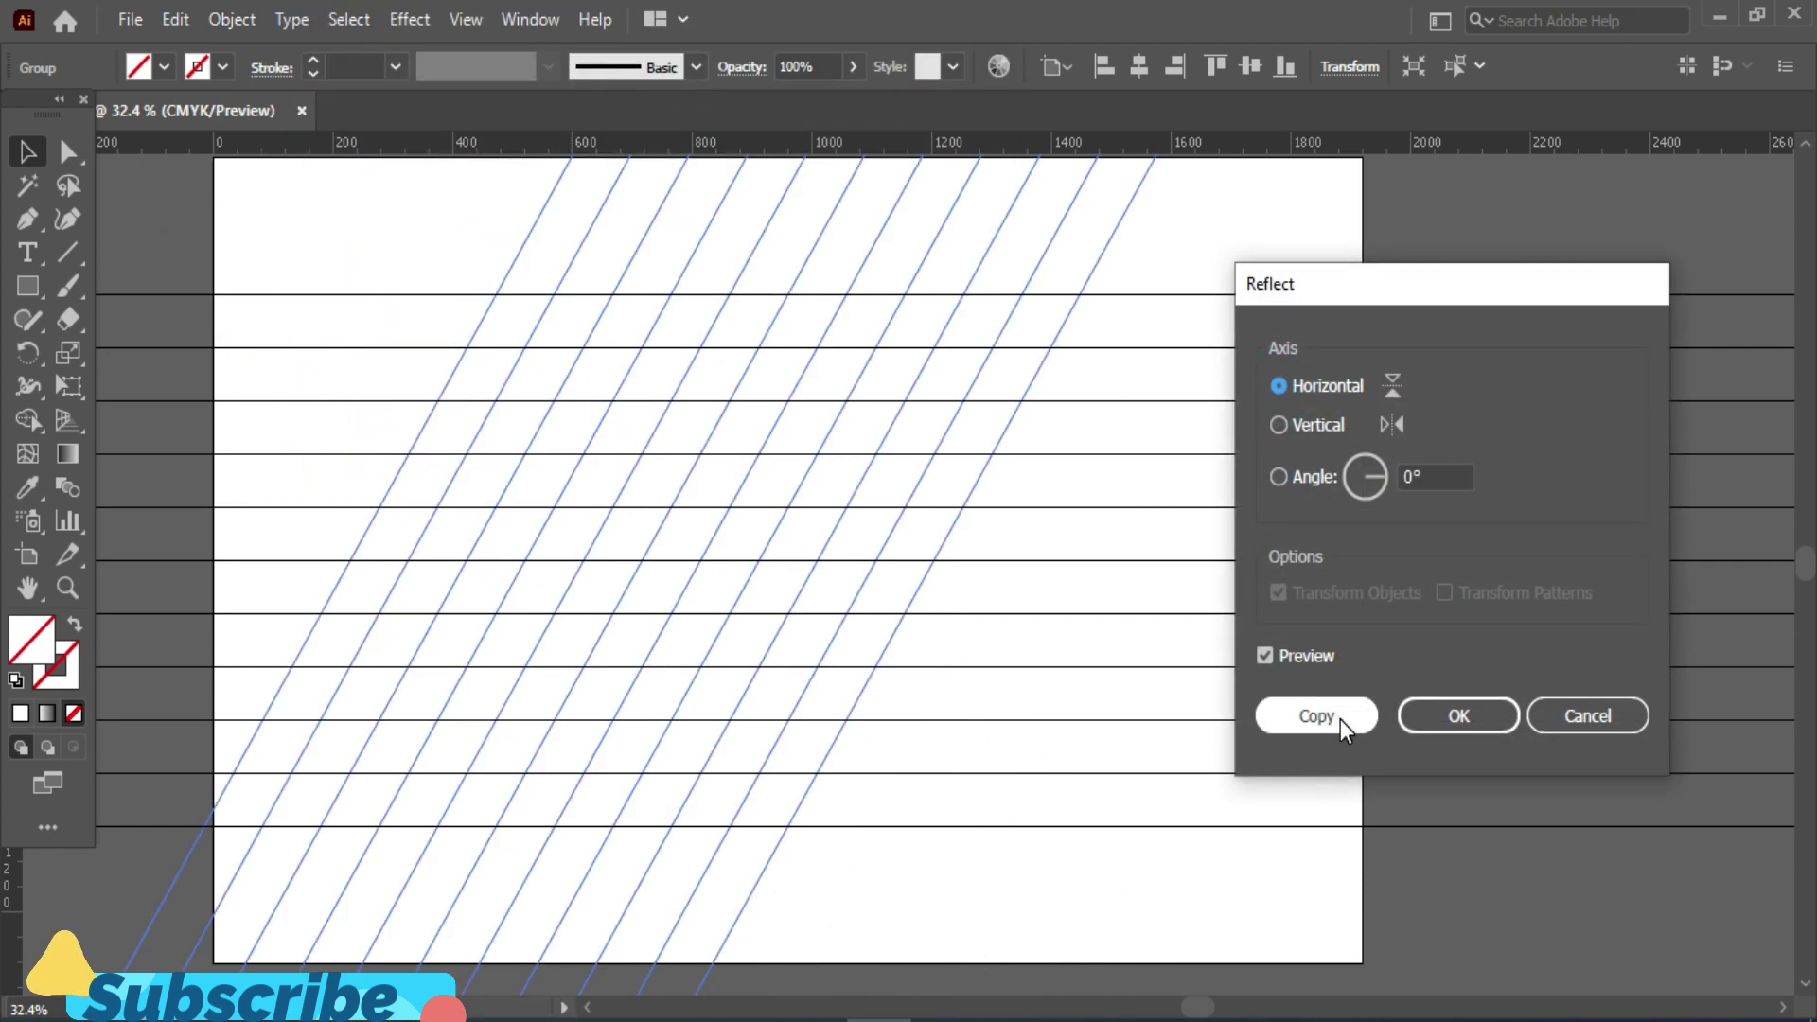
{"action": "left_click", "coordinate": [1340, 719]}
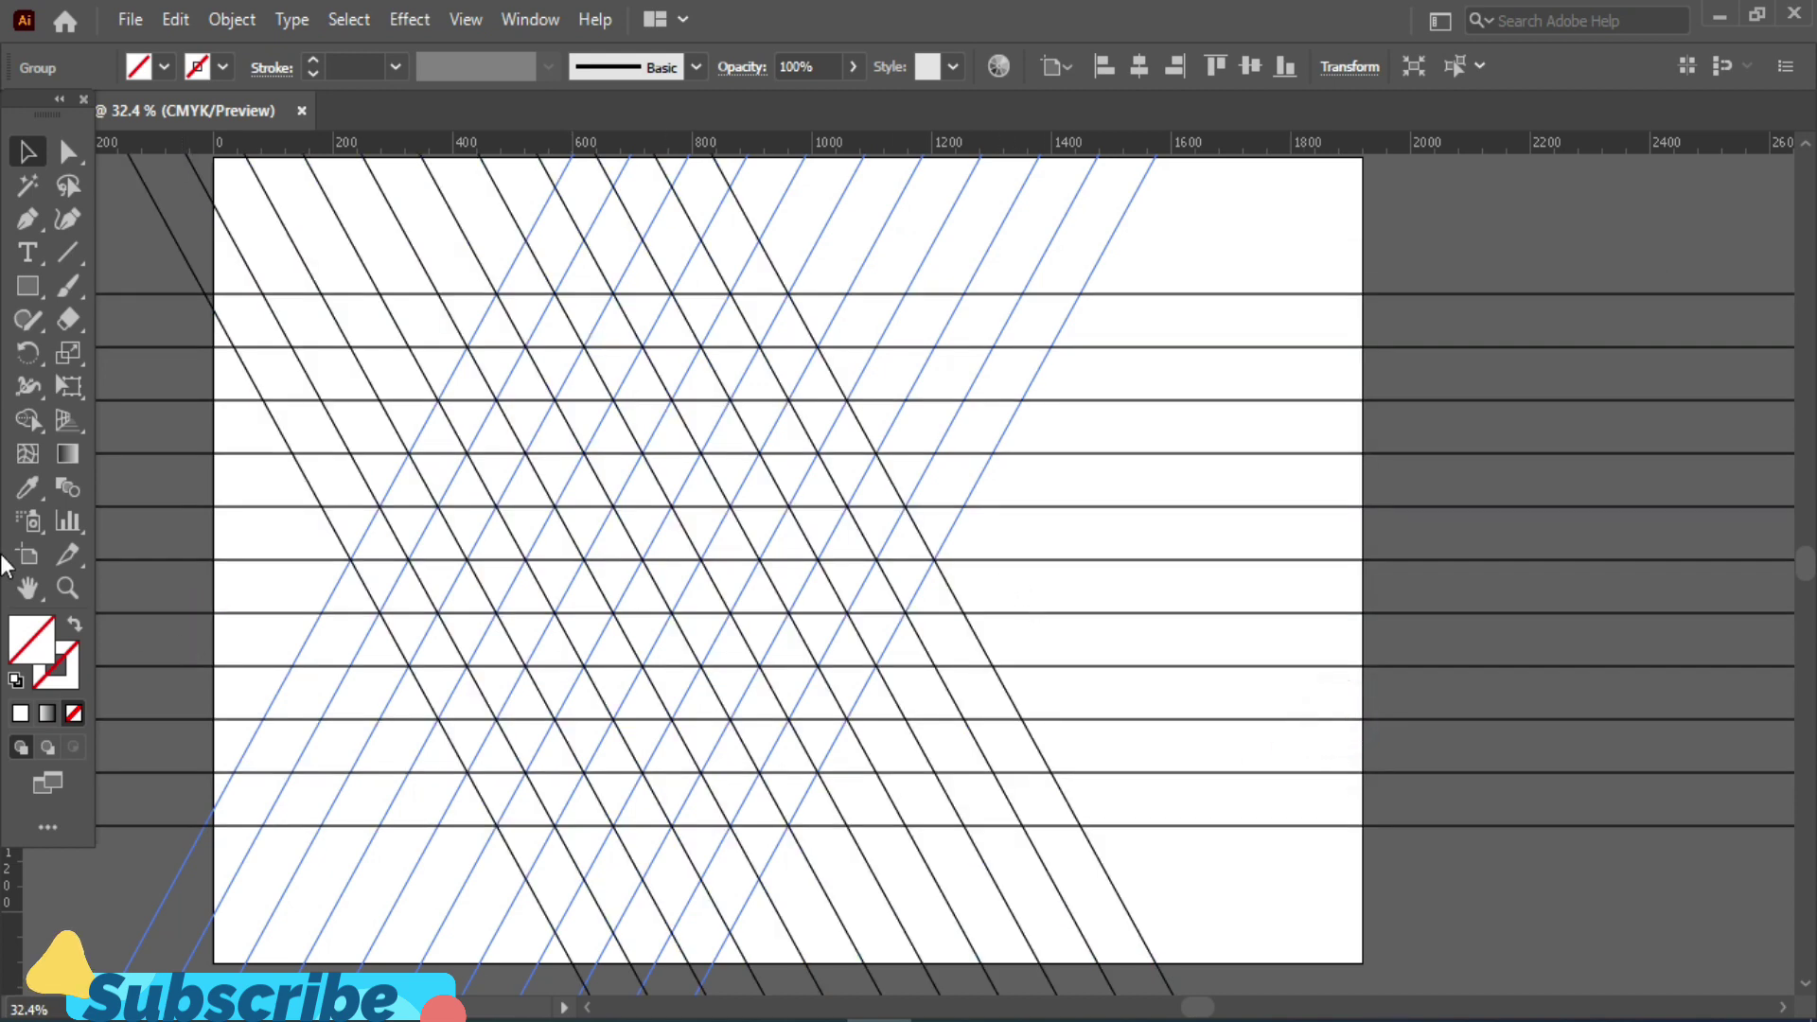
{"action": "key", "text": "alt"}
{"action": "scroll", "coordinate": [224, 485], "scroll_direction": "up", "scroll_amount": 3}
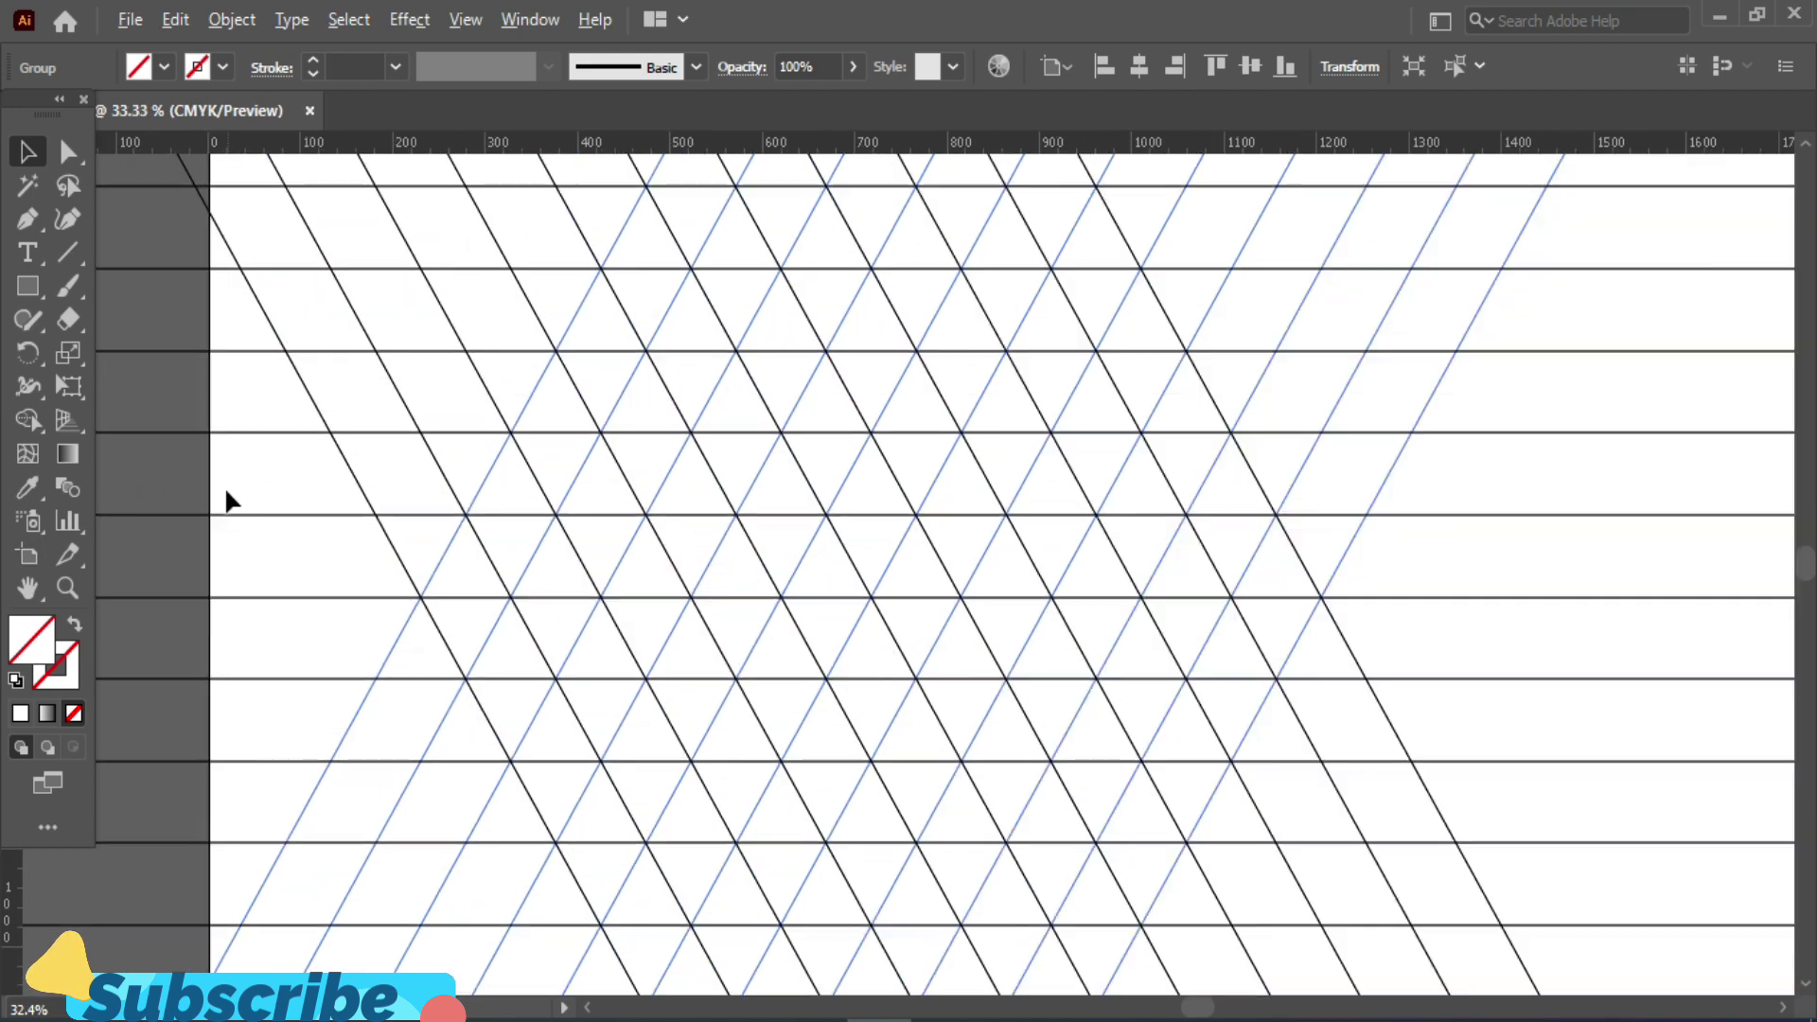
{"action": "scroll", "coordinate": [1422, 523], "scroll_direction": "up", "scroll_amount": 1}
{"action": "scroll", "coordinate": [1397, 501], "scroll_direction": "down", "scroll_amount": 1}
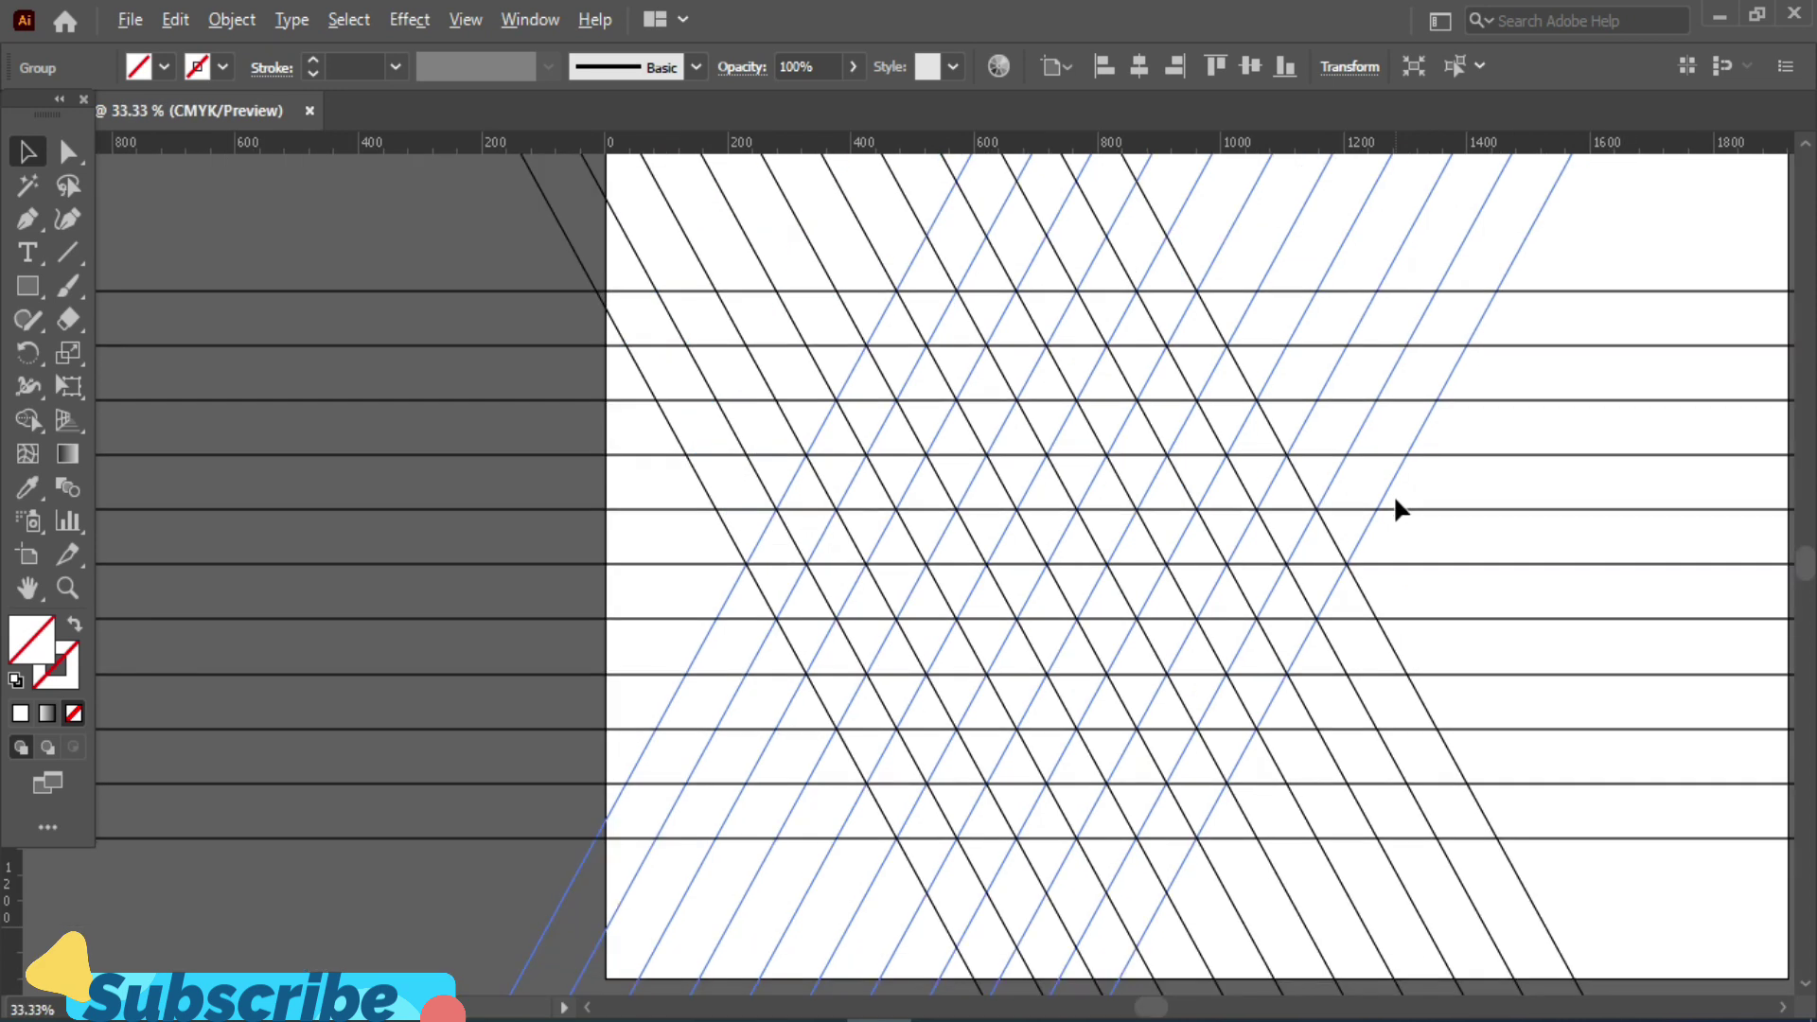
{"action": "mouse_move", "coordinate": [1426, 585]}
{"action": "left_mouse_down"}
{"action": "mouse_move", "coordinate": [1316, 614]}
{"action": "mouse_move", "coordinate": [941, 604]}
{"action": "left_mouse_up"}
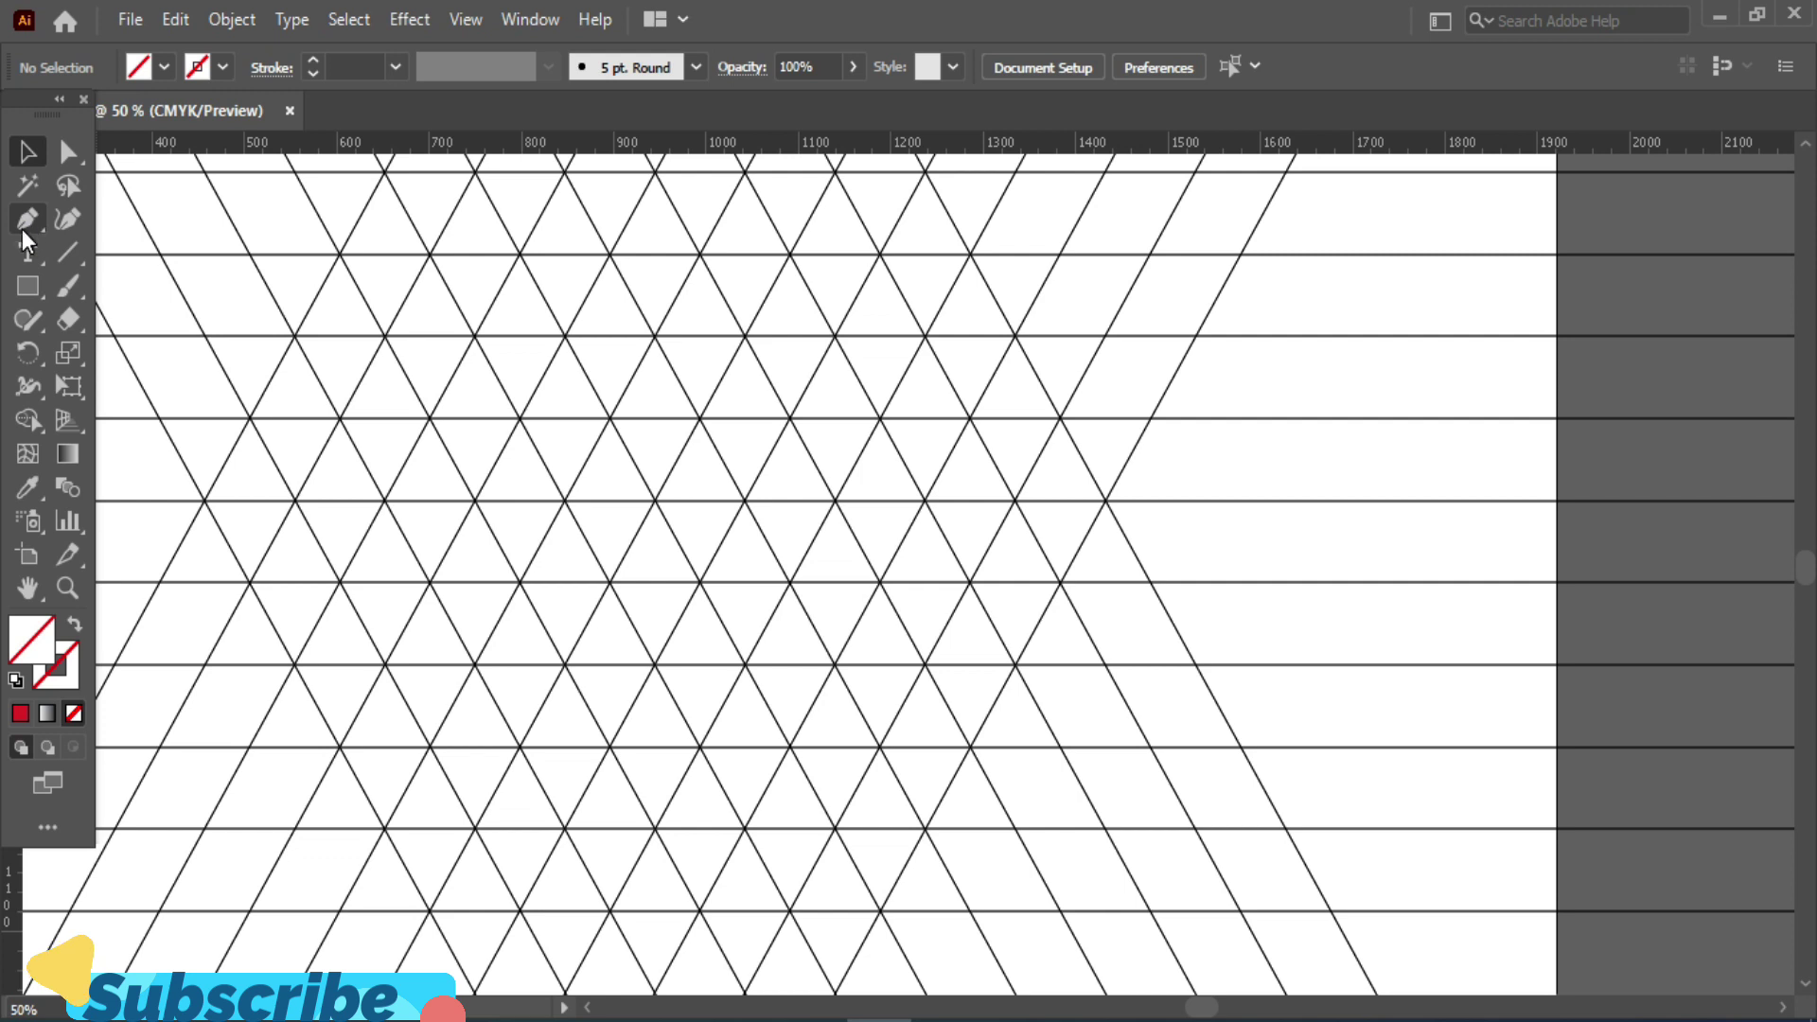
Step: With the Pen tool, trace the first six corners of the A's main face on grid intersections
{"action": "left_click", "coordinate": [21, 225]}
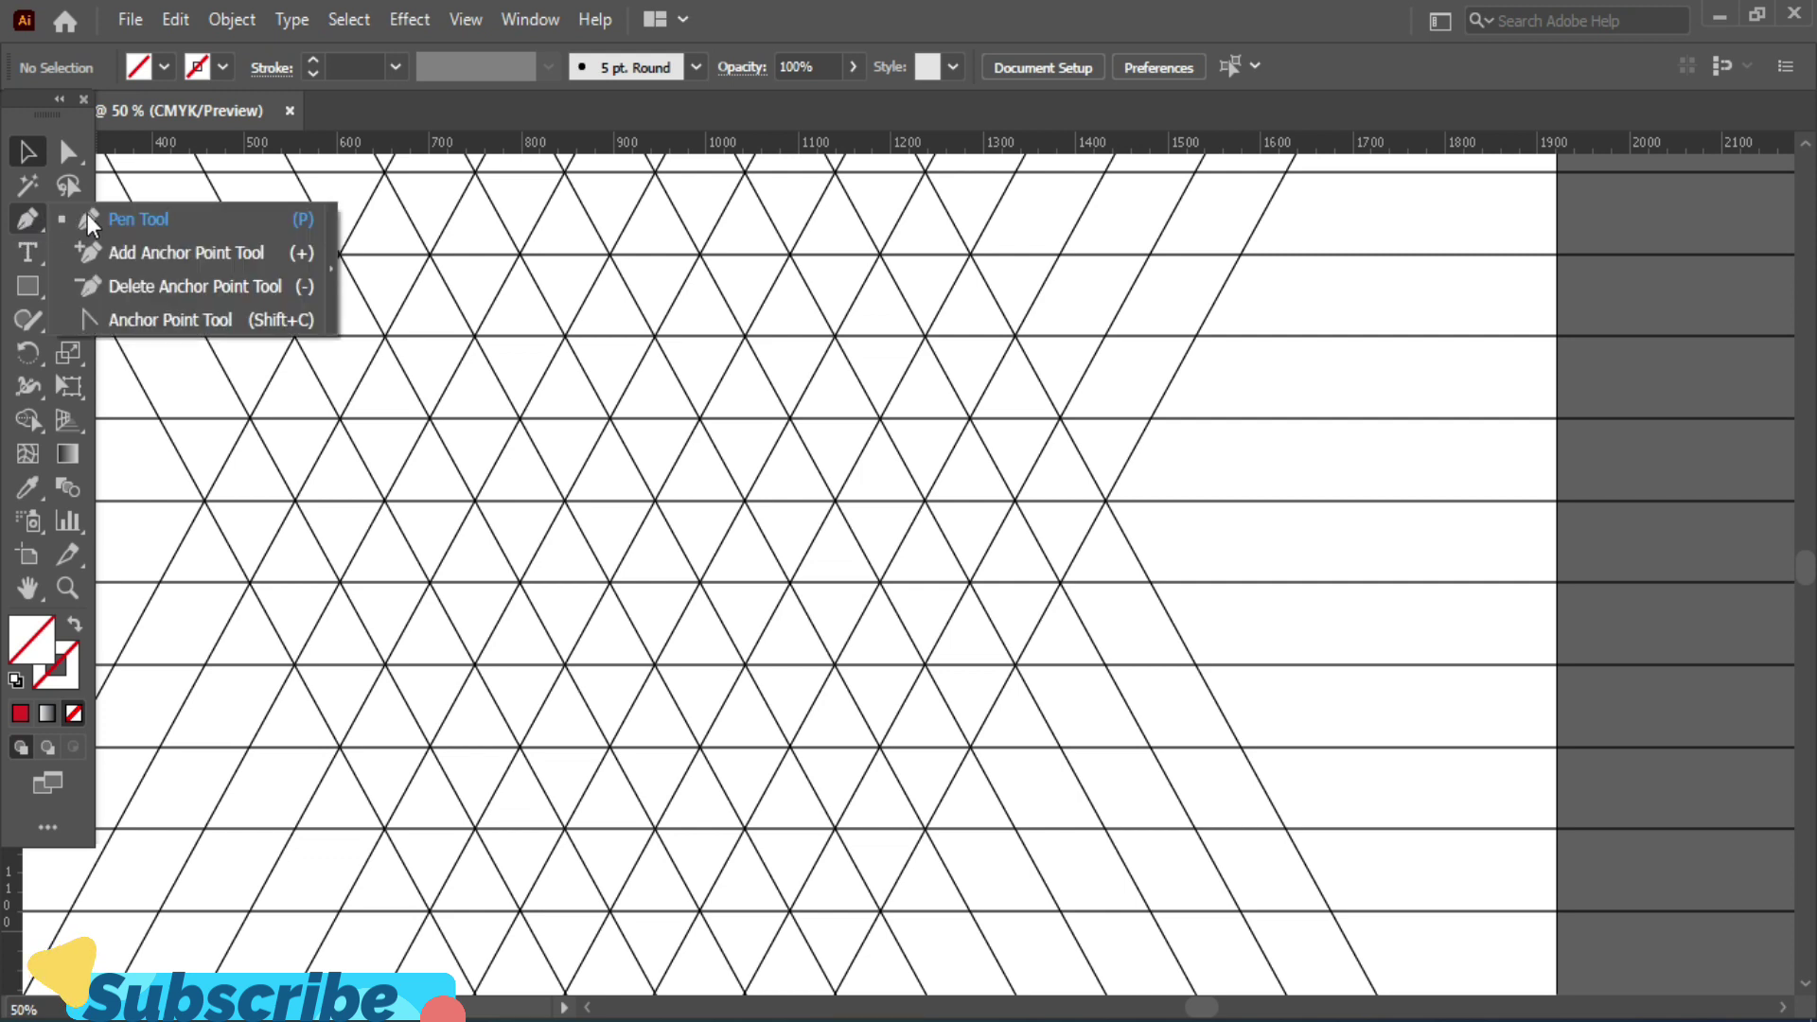
{"action": "left_click", "coordinate": [104, 218]}
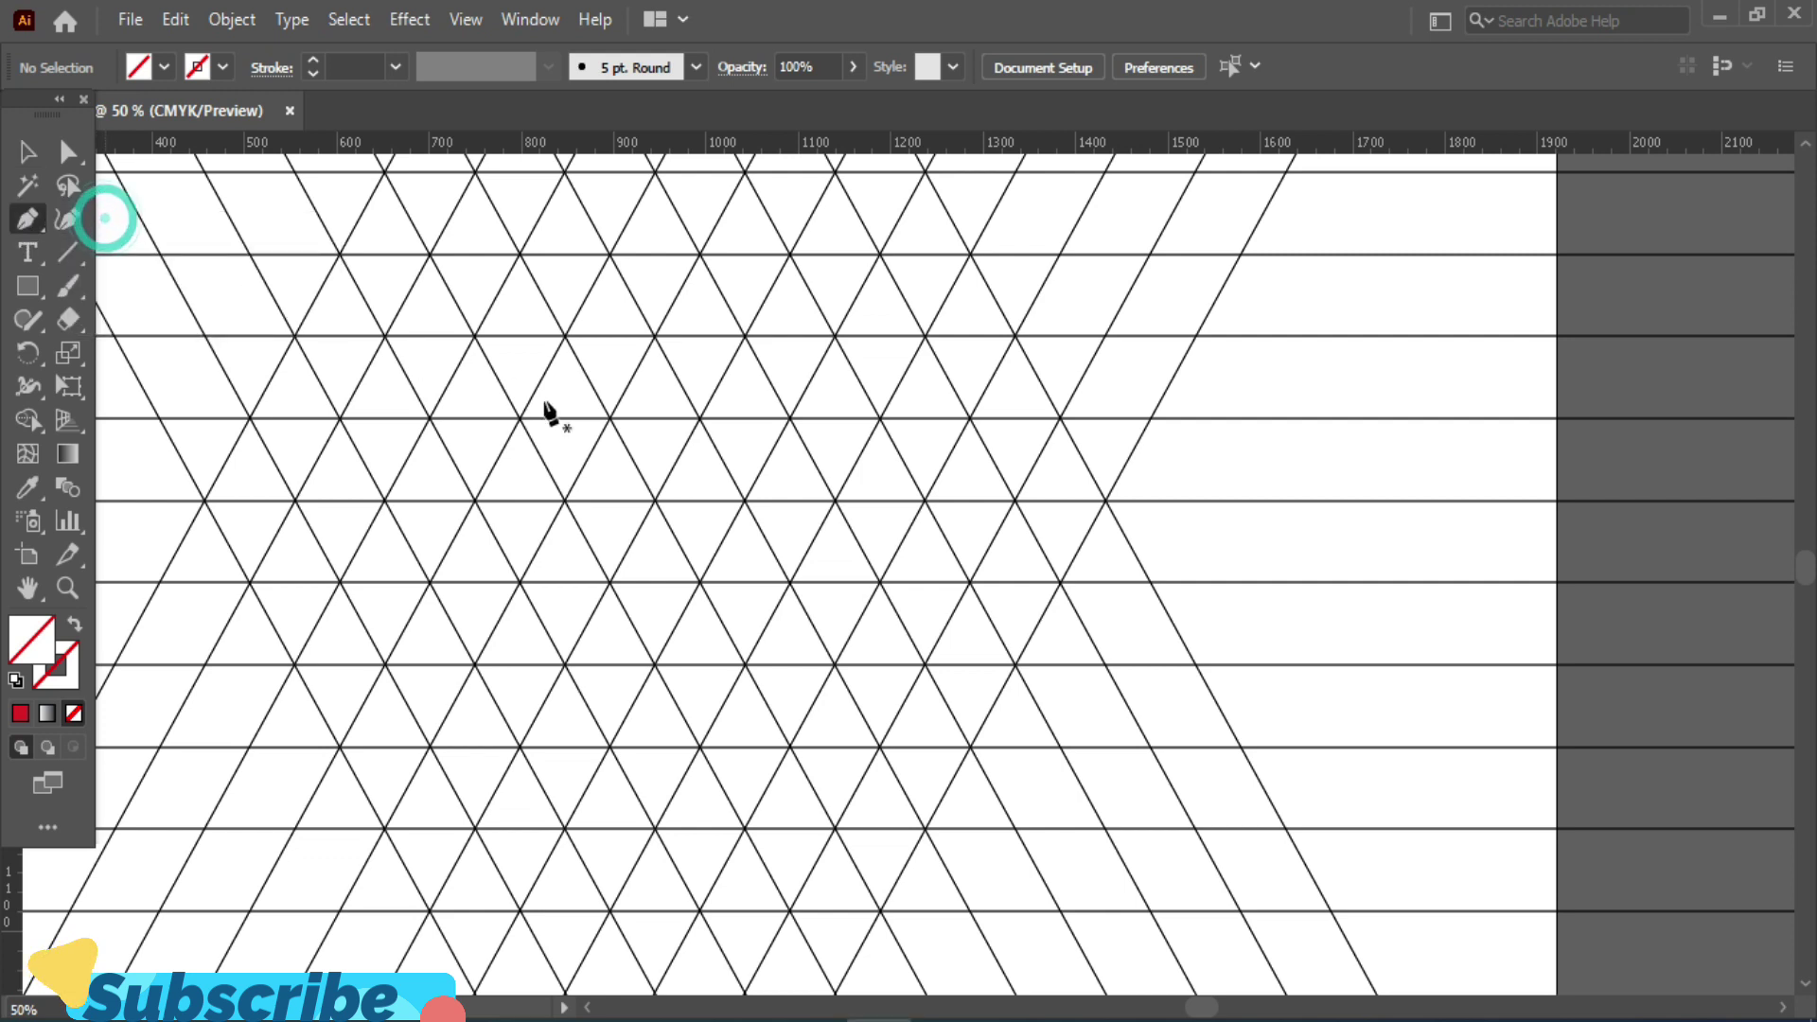
{"action": "left_click", "coordinate": [473, 500]}
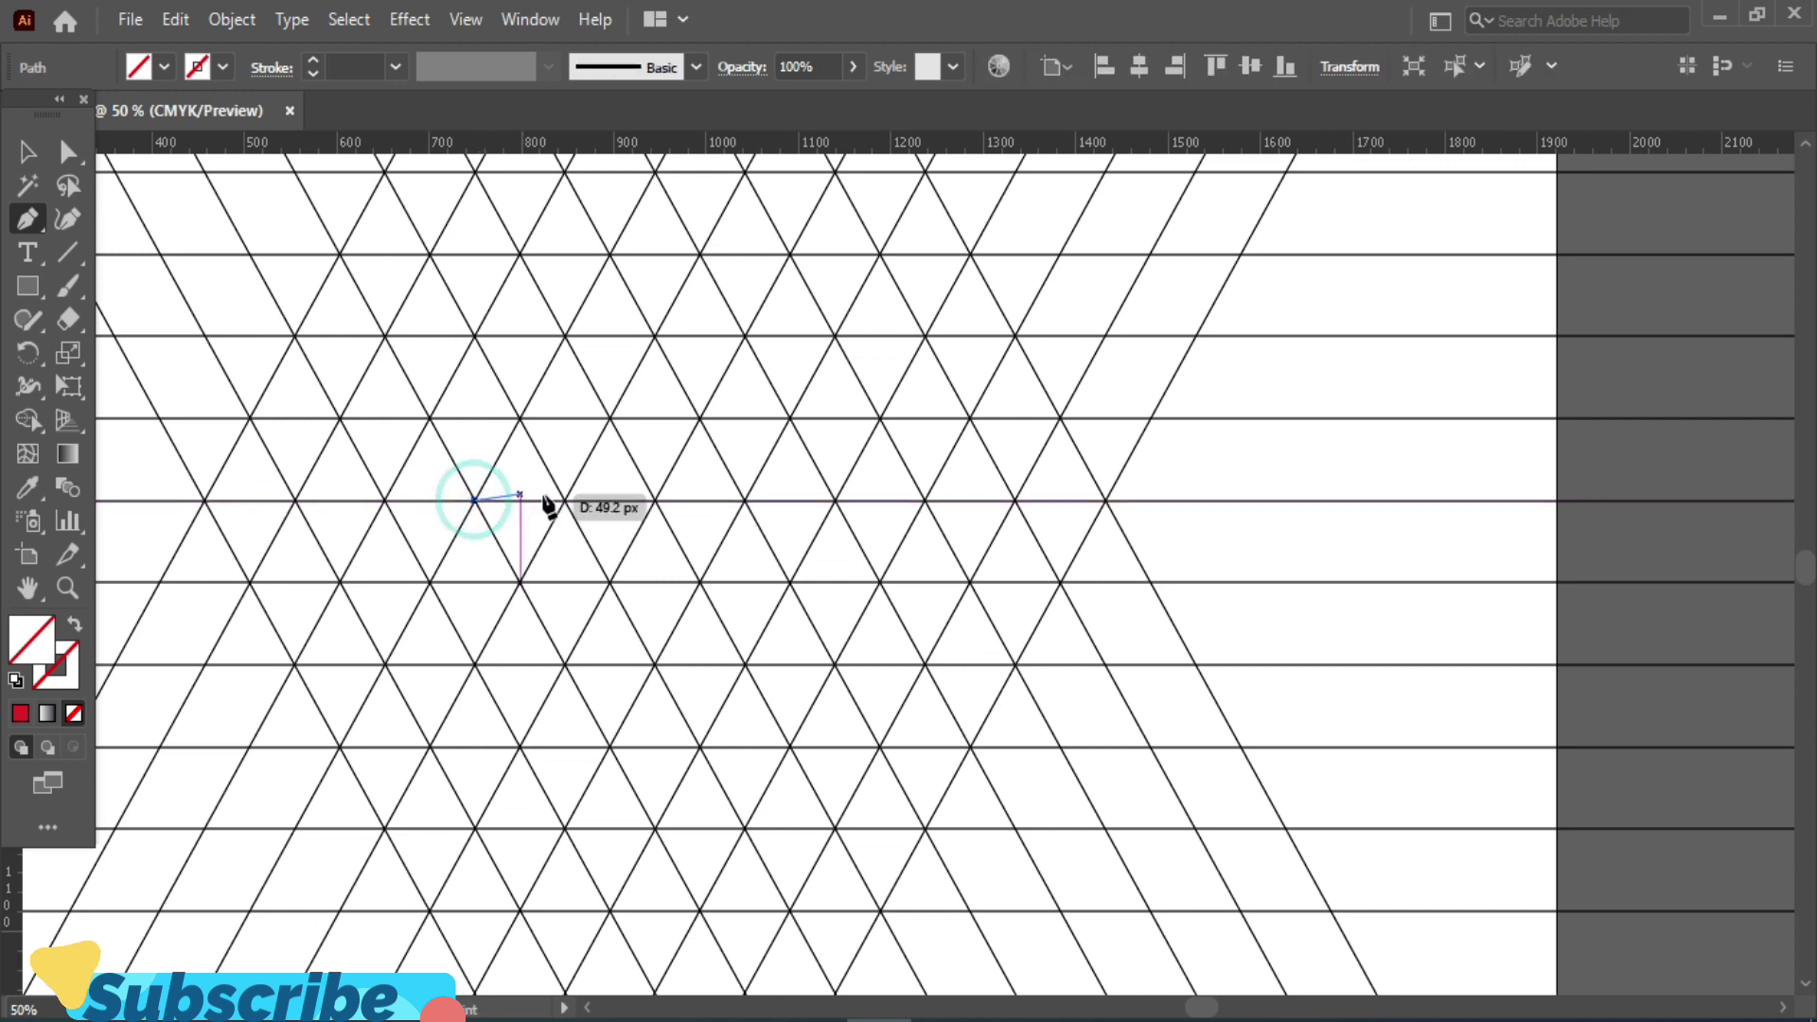
{"action": "left_click", "coordinate": [655, 502]}
{"action": "left_click", "coordinate": [611, 418]}
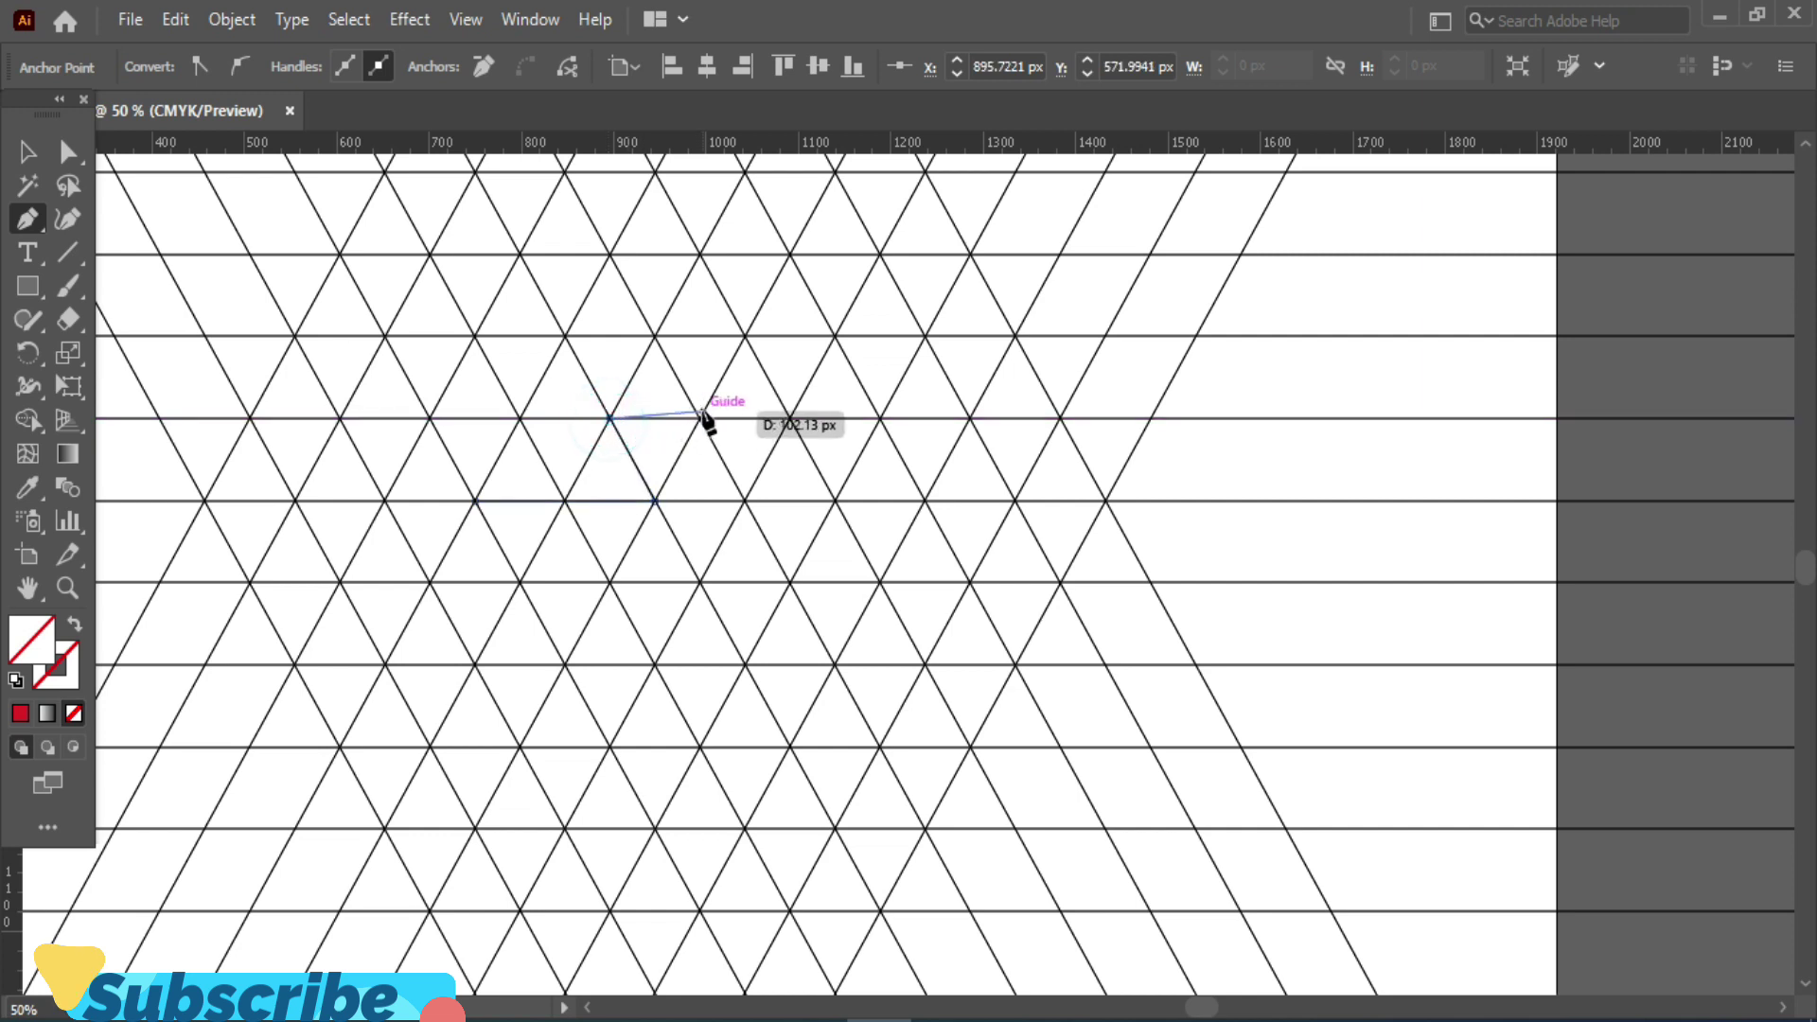
{"action": "left_click", "coordinate": [700, 419]}
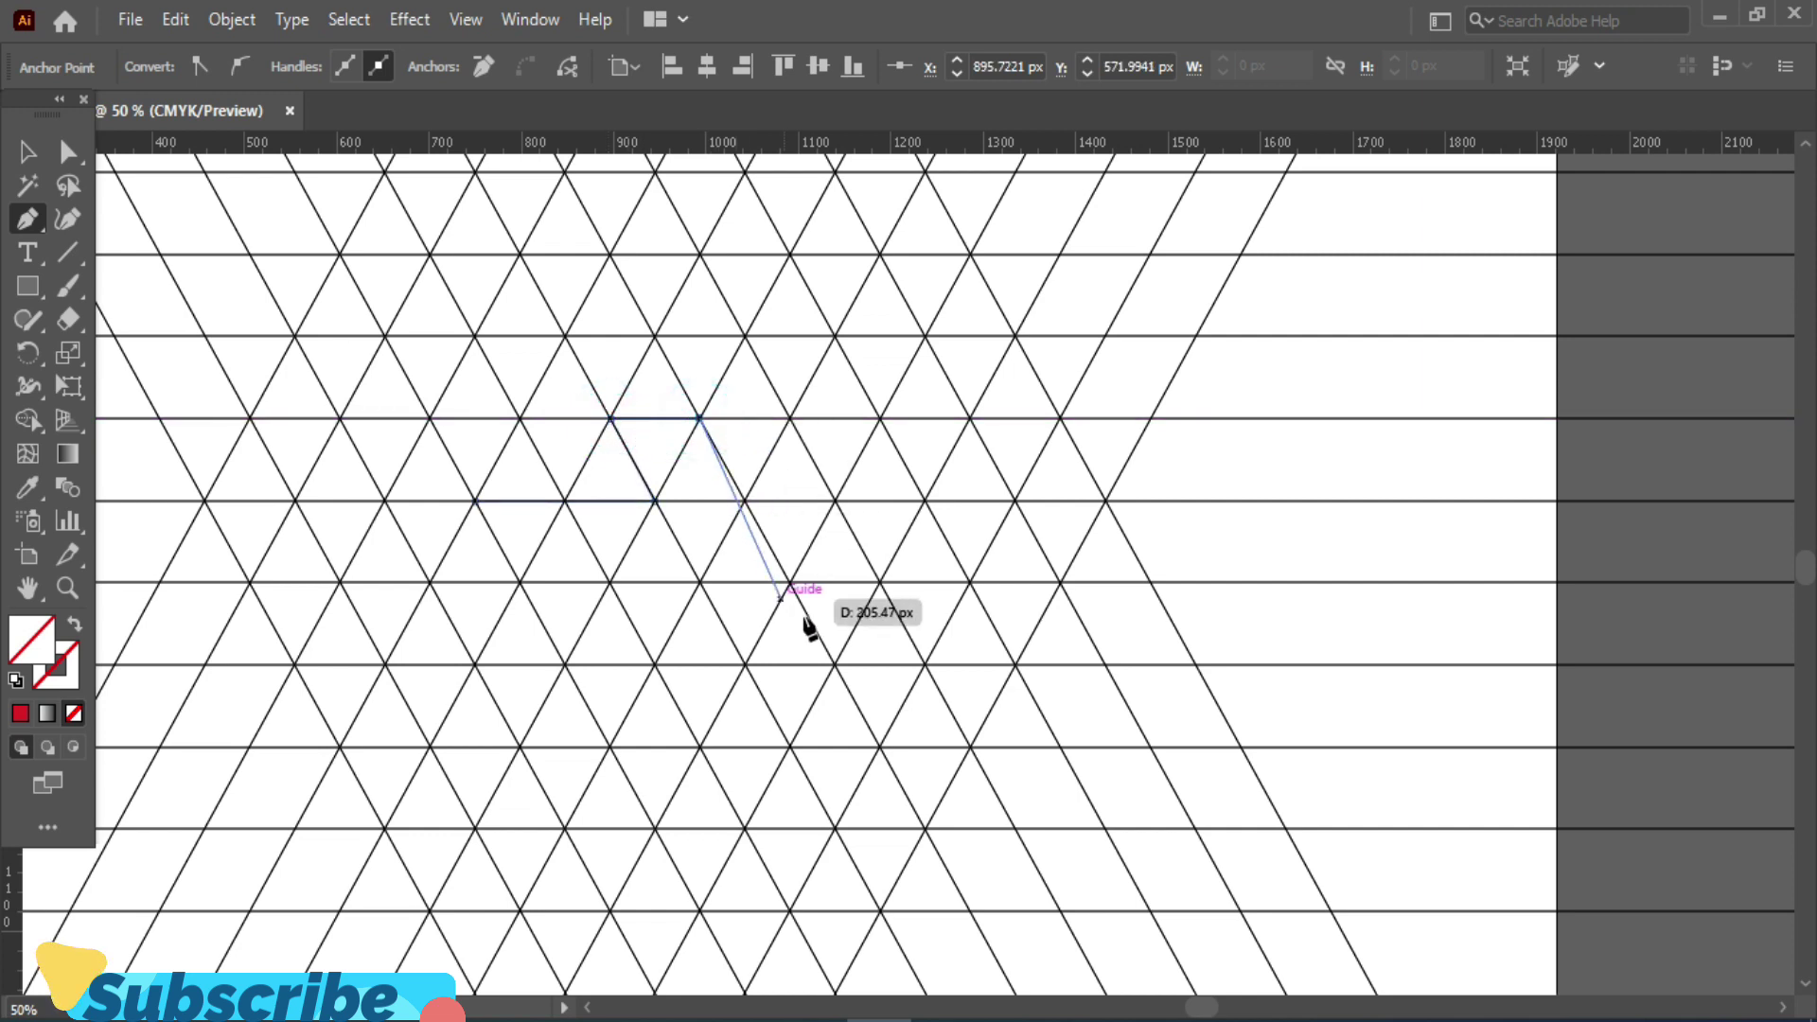
{"action": "left_click", "coordinate": [834, 664]}
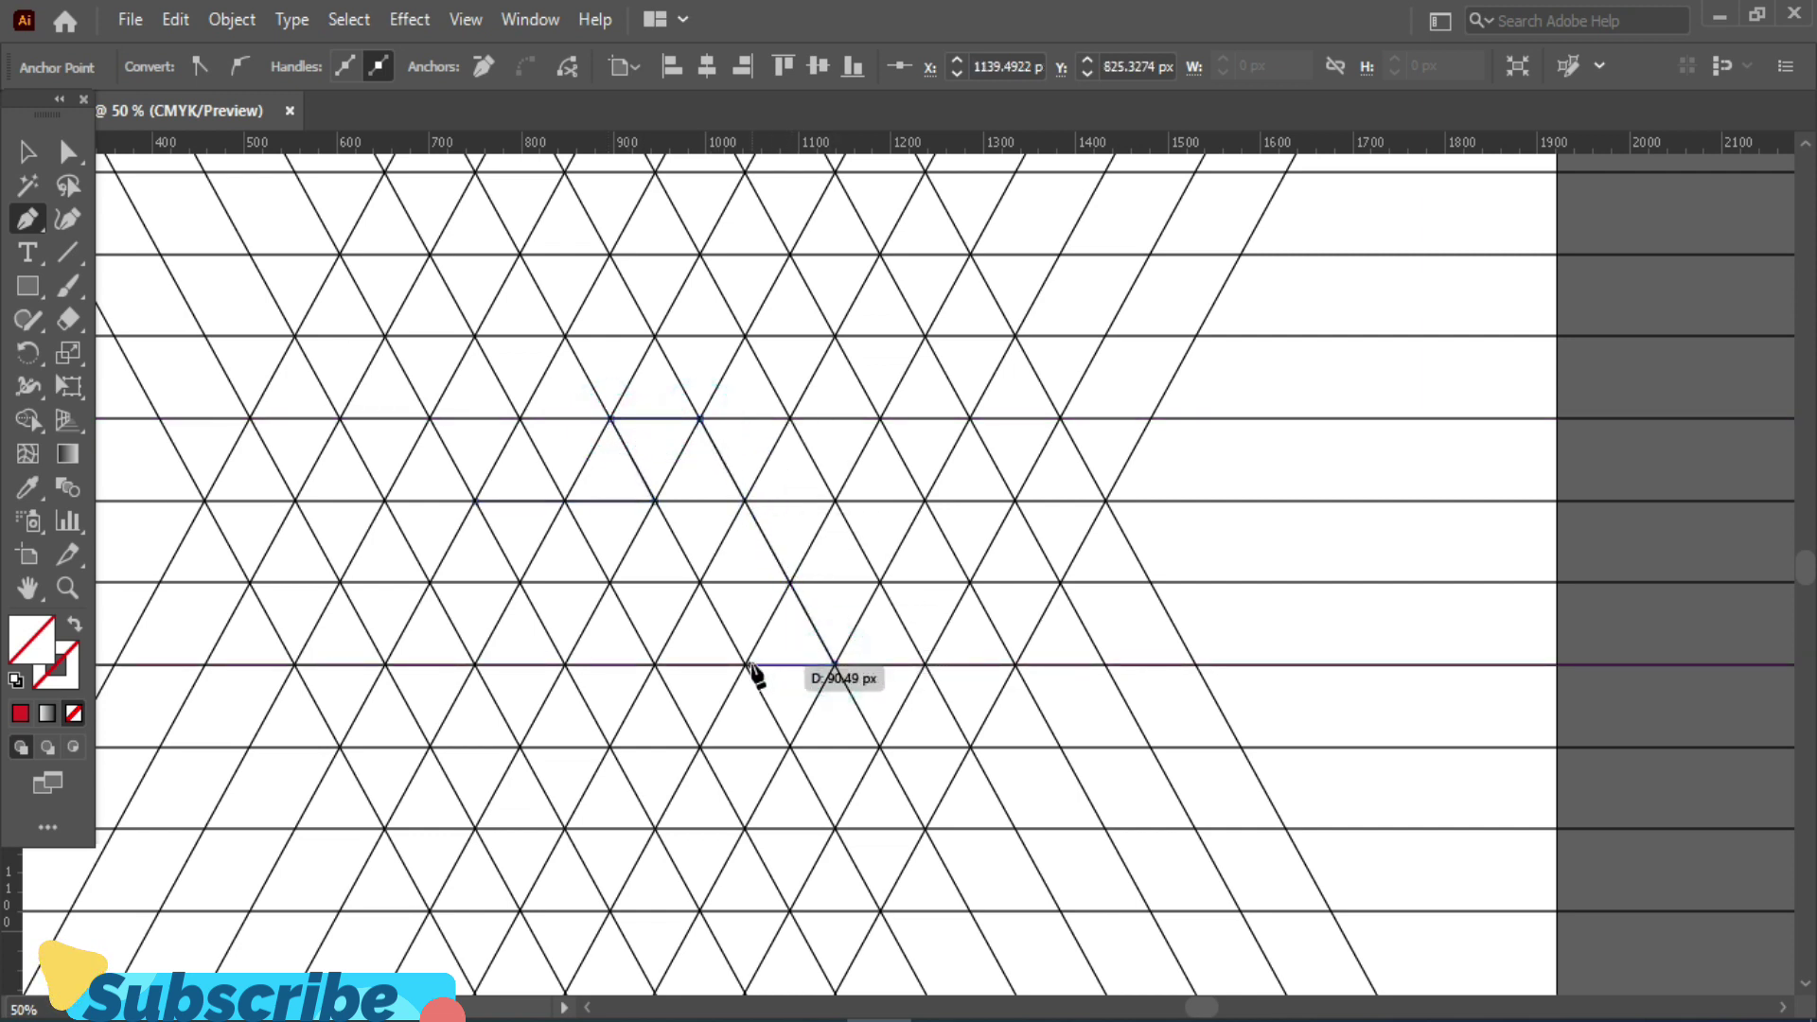
{"action": "left_click", "coordinate": [746, 664]}
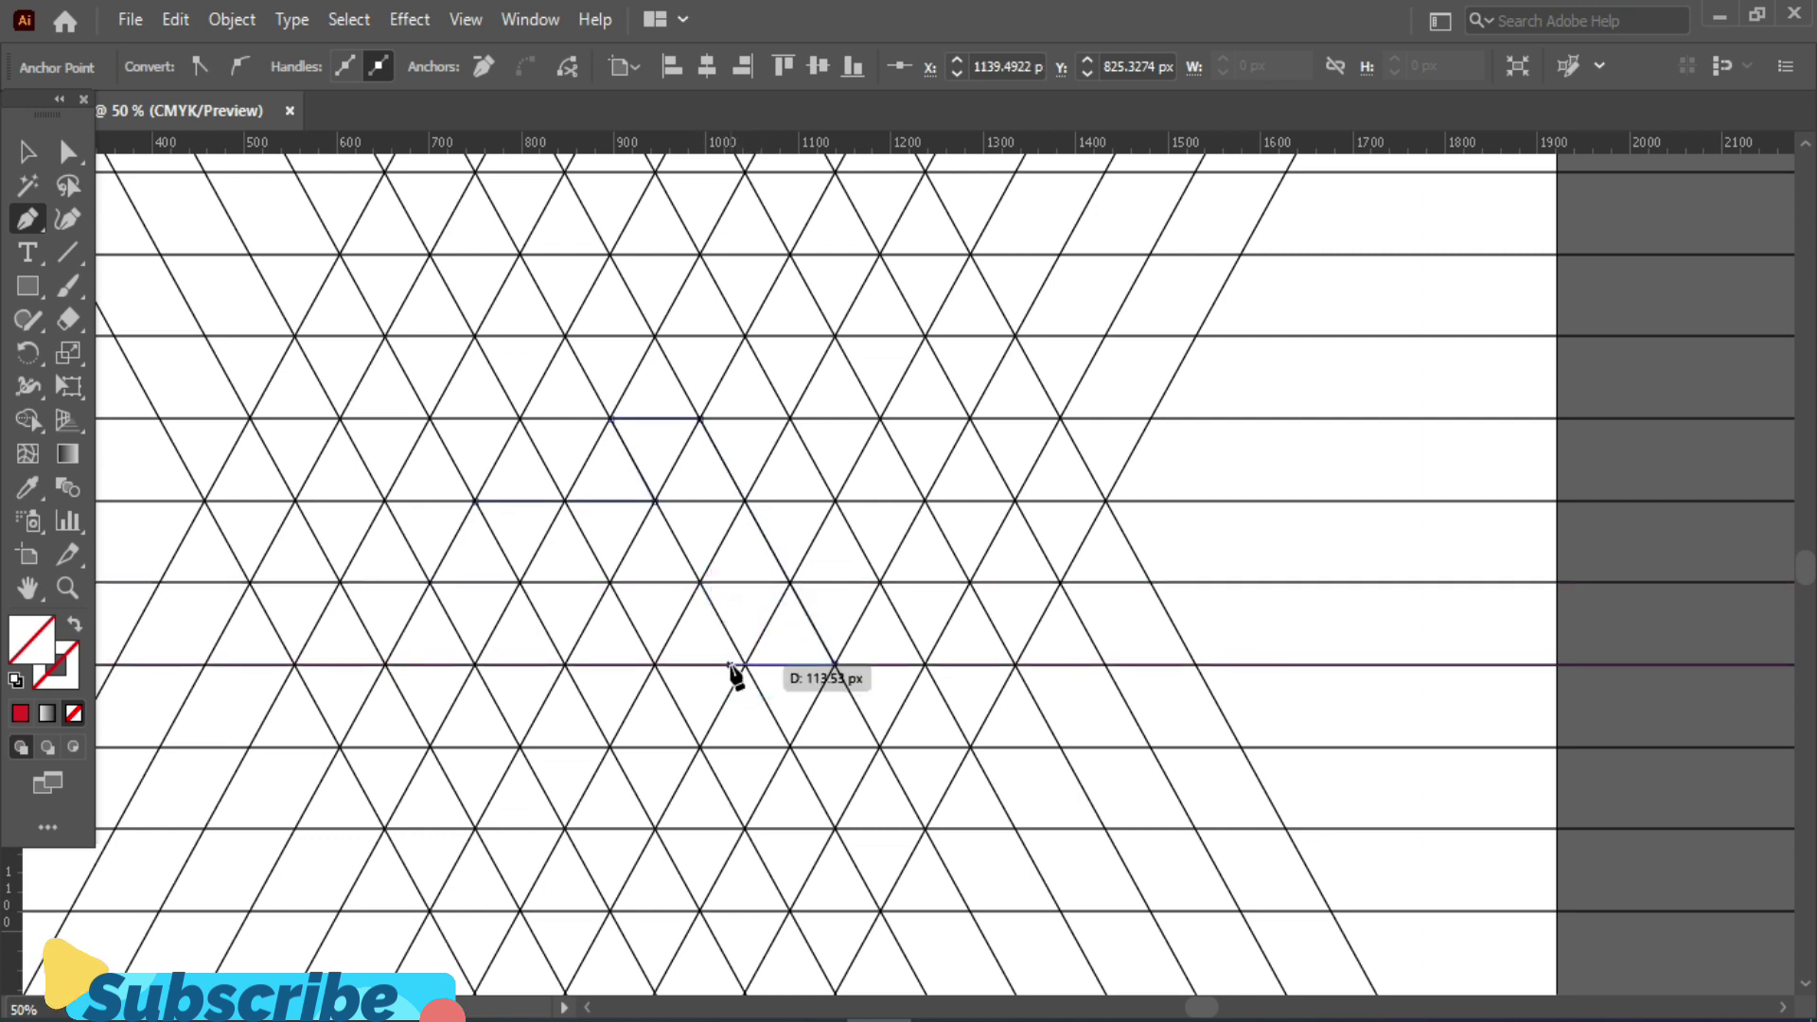
Step: Finish the A outline along the grid lines and close it at the start point
{"action": "scroll", "coordinate": [726, 665], "scroll_direction": "up", "scroll_amount": 1}
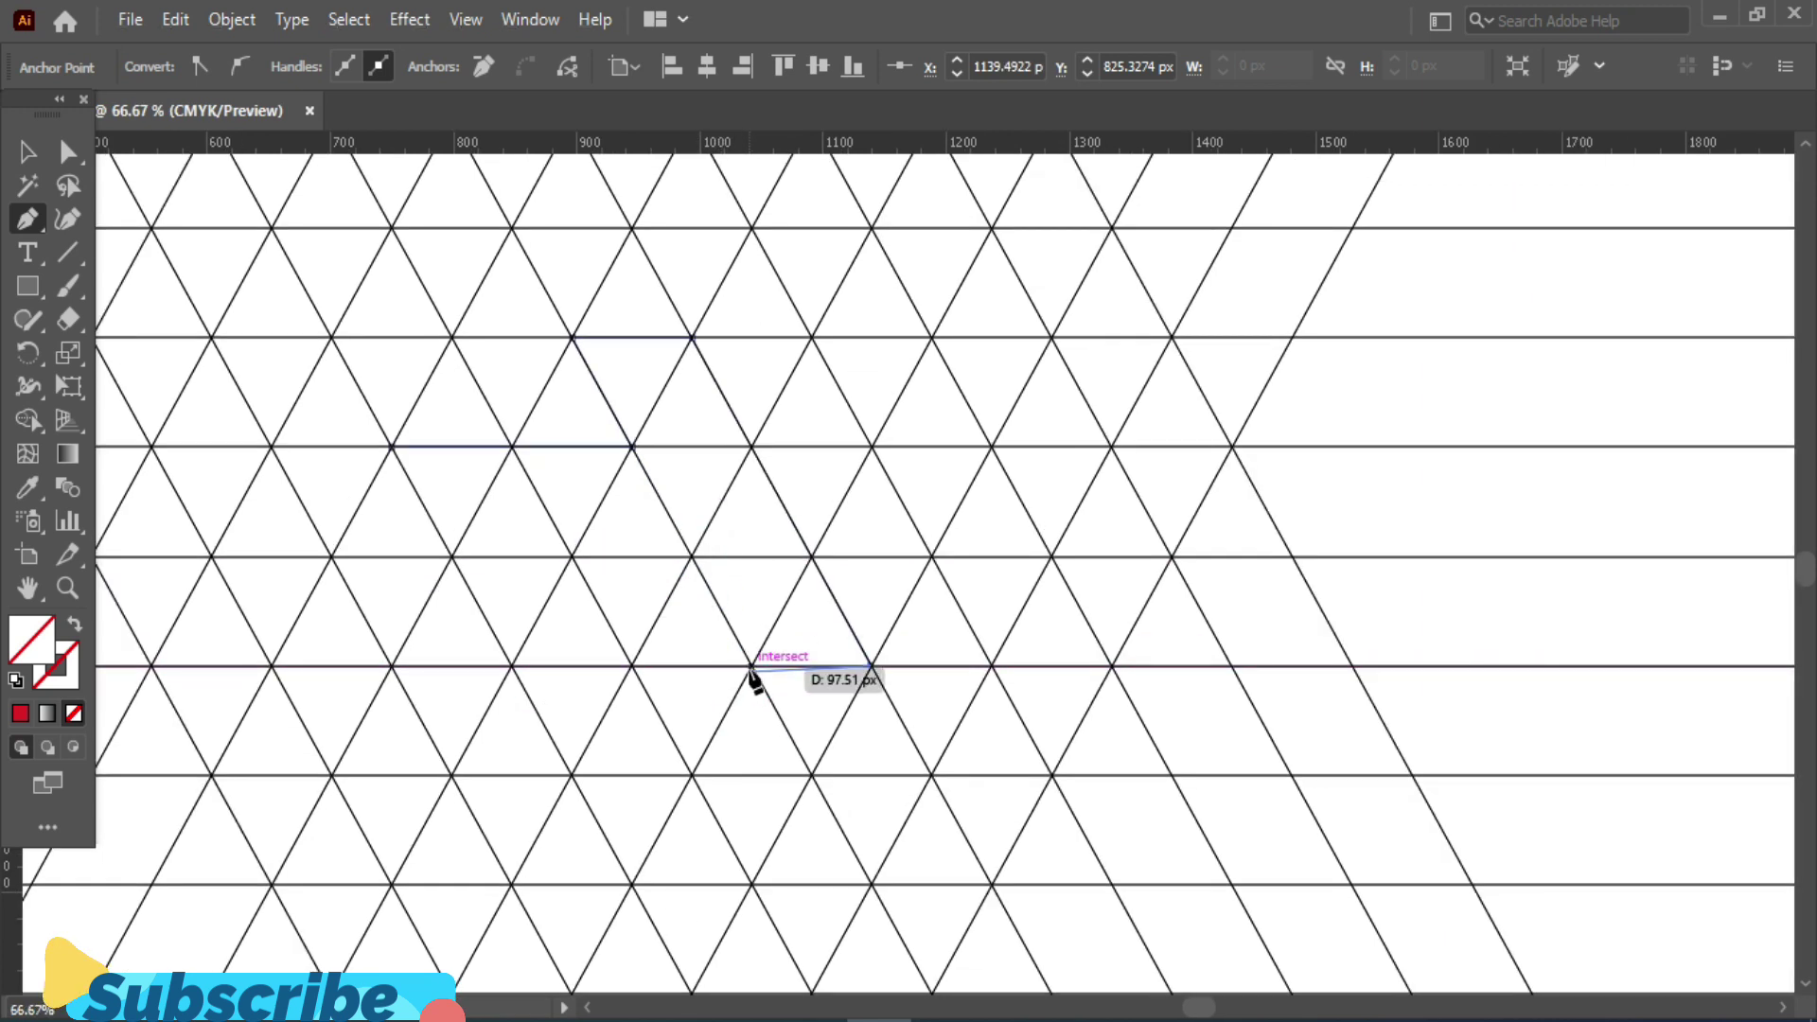
{"action": "left_click", "coordinate": [753, 666]}
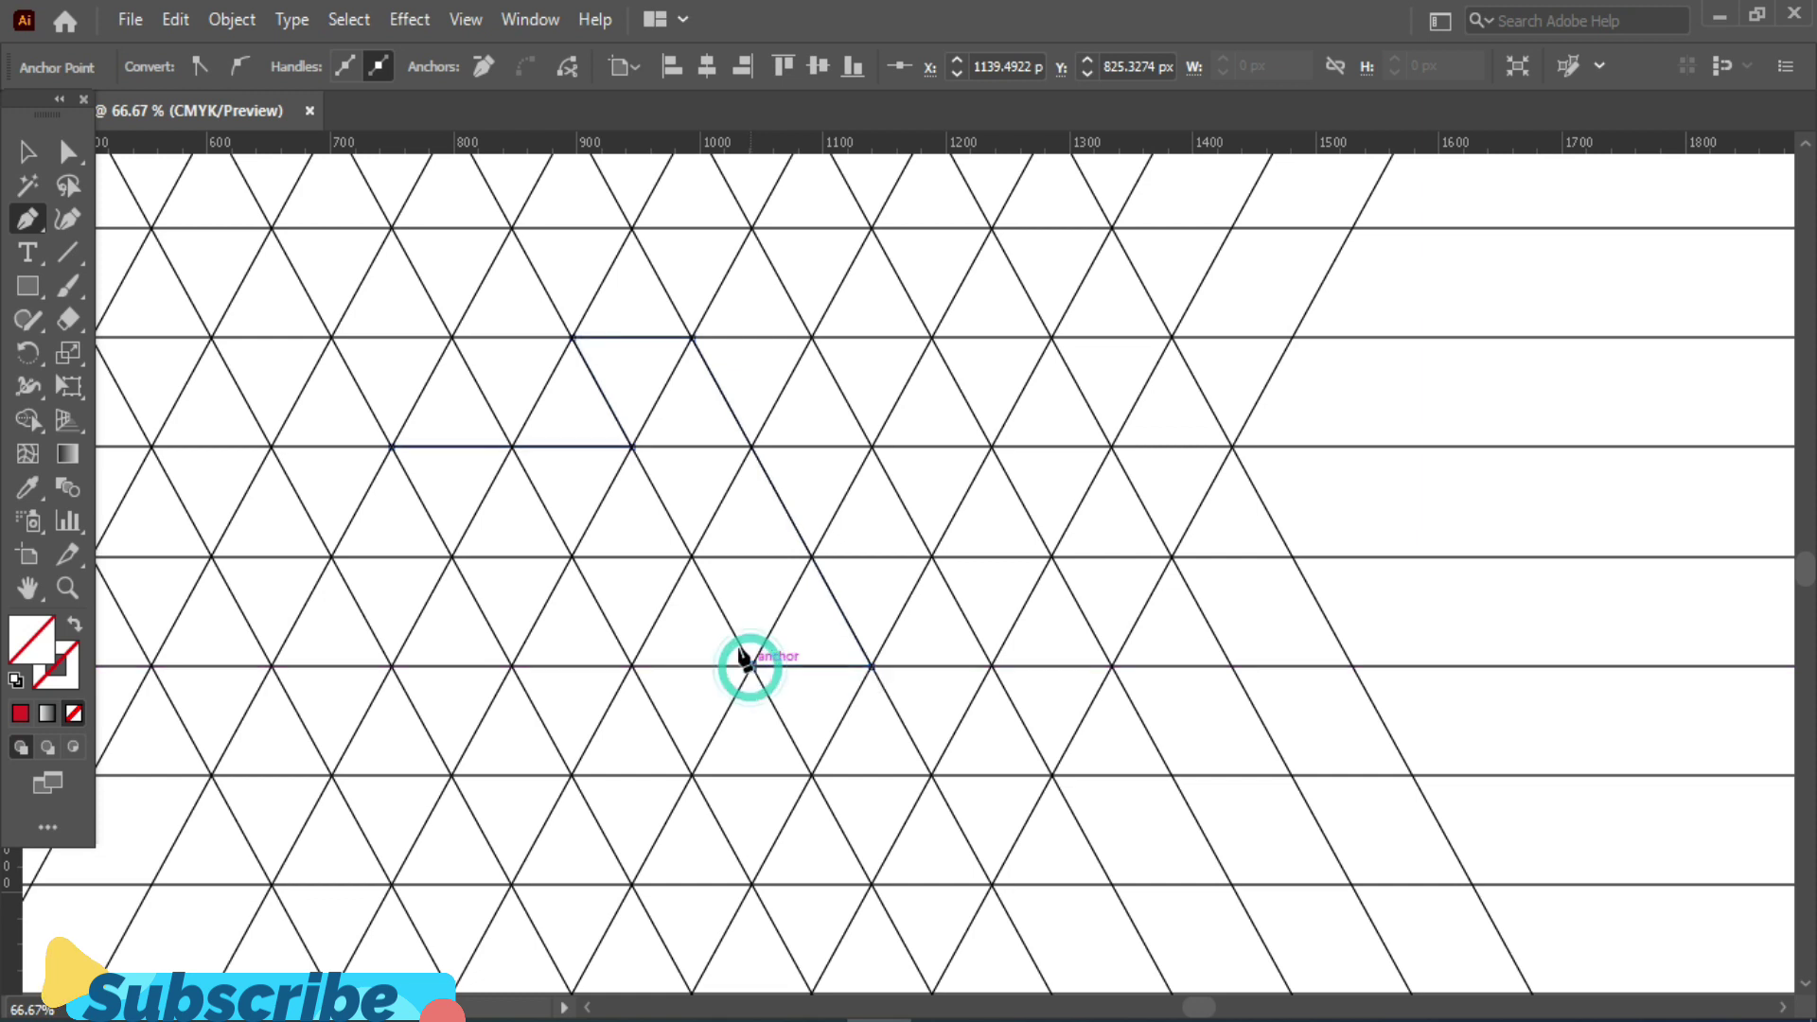
{"action": "left_click", "coordinate": [692, 558]}
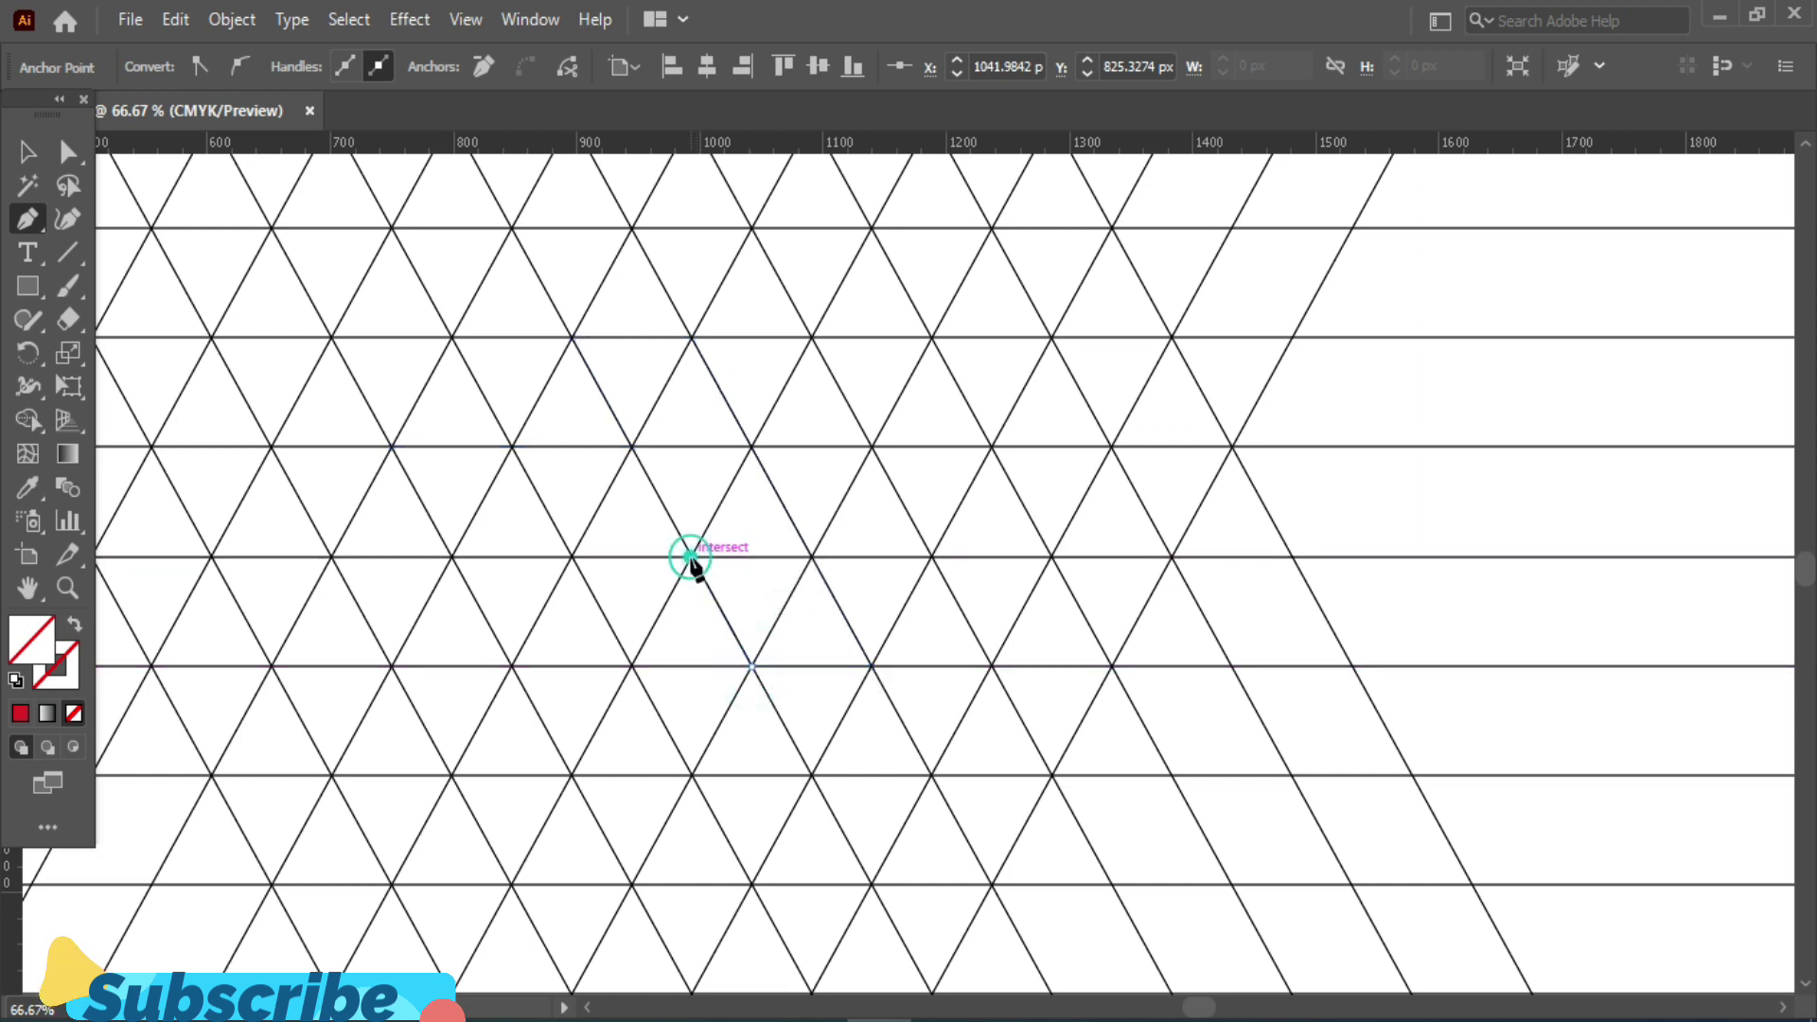
{"action": "left_click", "coordinate": [449, 557]}
{"action": "left_click", "coordinate": [392, 446]}
{"action": "key", "text": "v"}
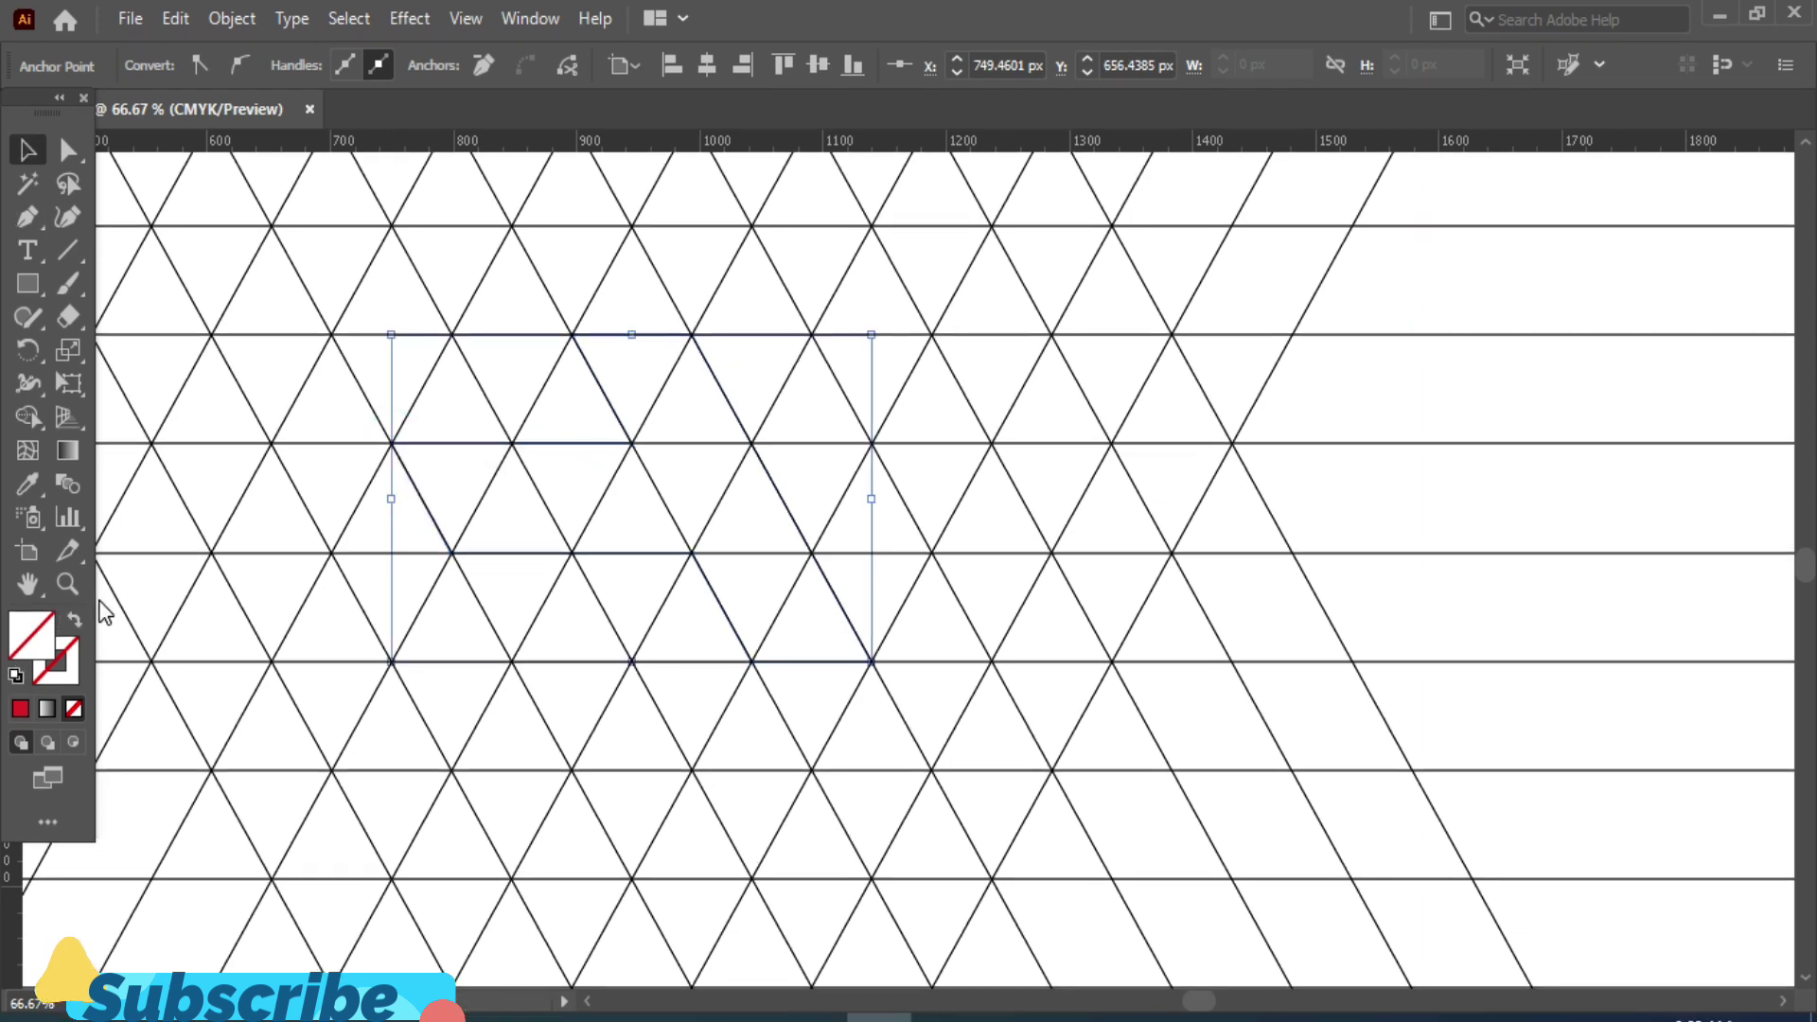
Step: Fill the traced A face with solid red, close the Color panel, and deselect it
{"action": "left_click", "coordinate": [20, 708]}
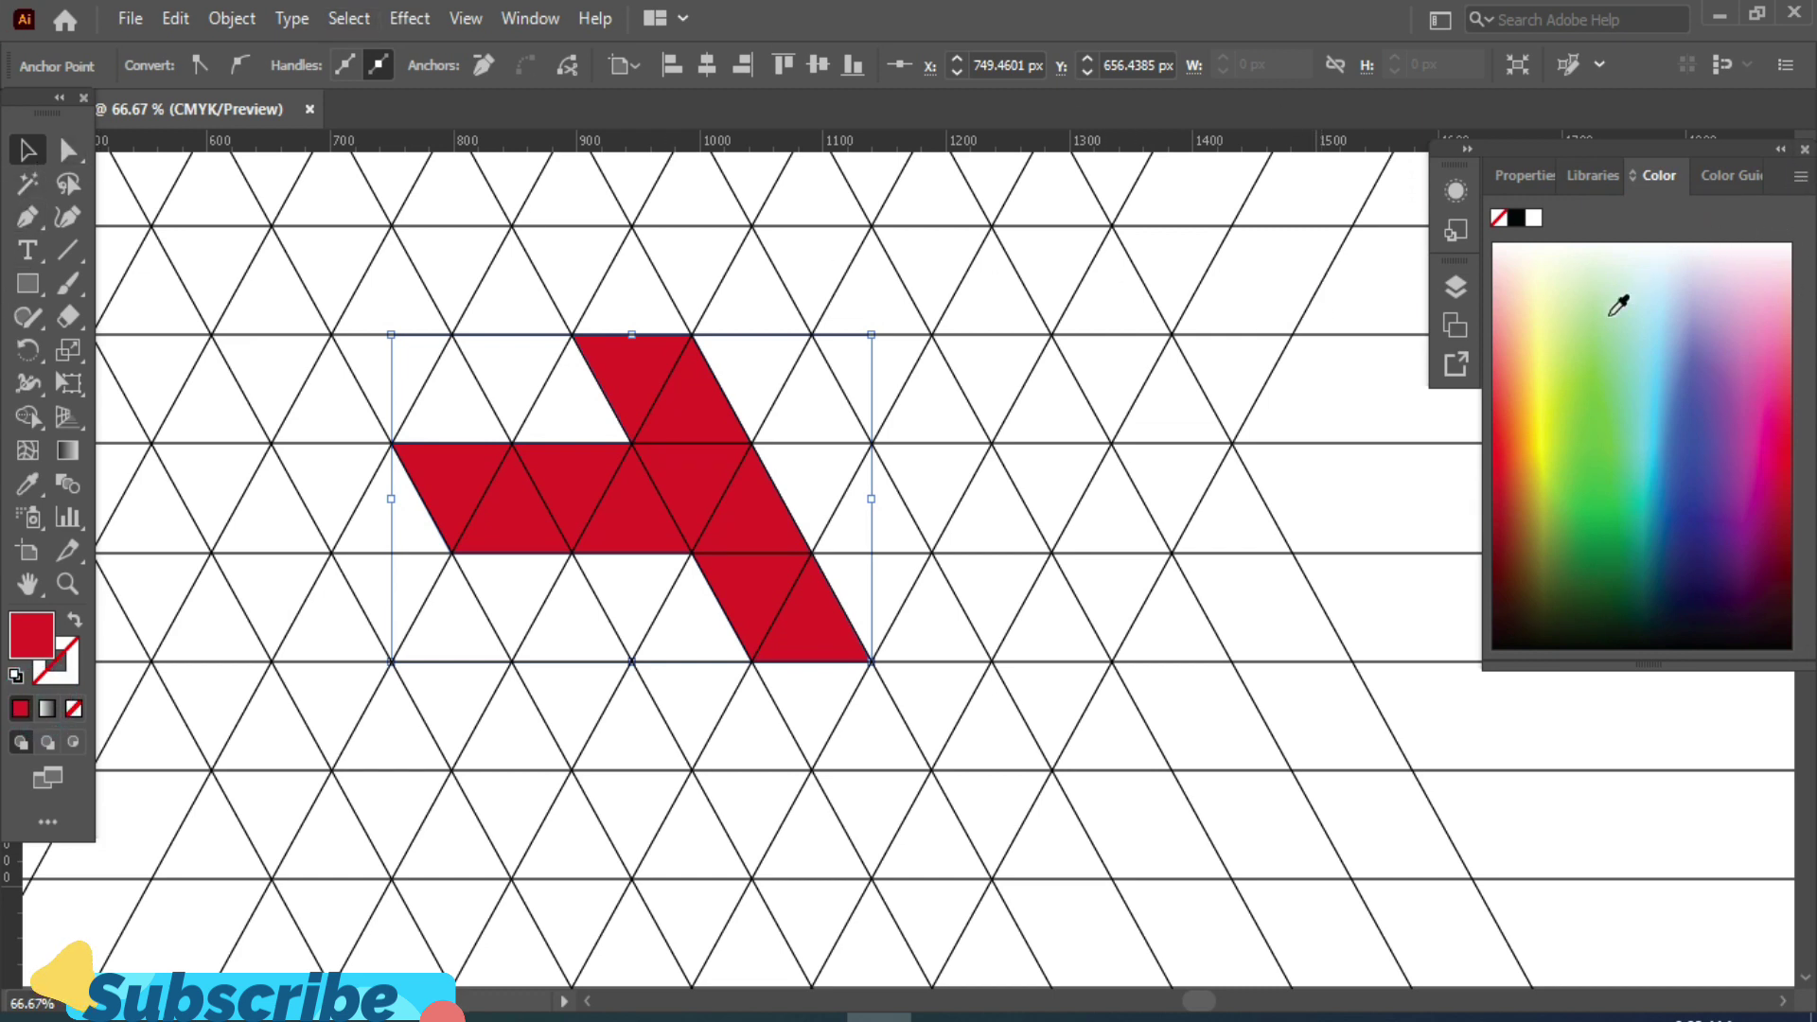
{"action": "left_click", "coordinate": [1522, 387]}
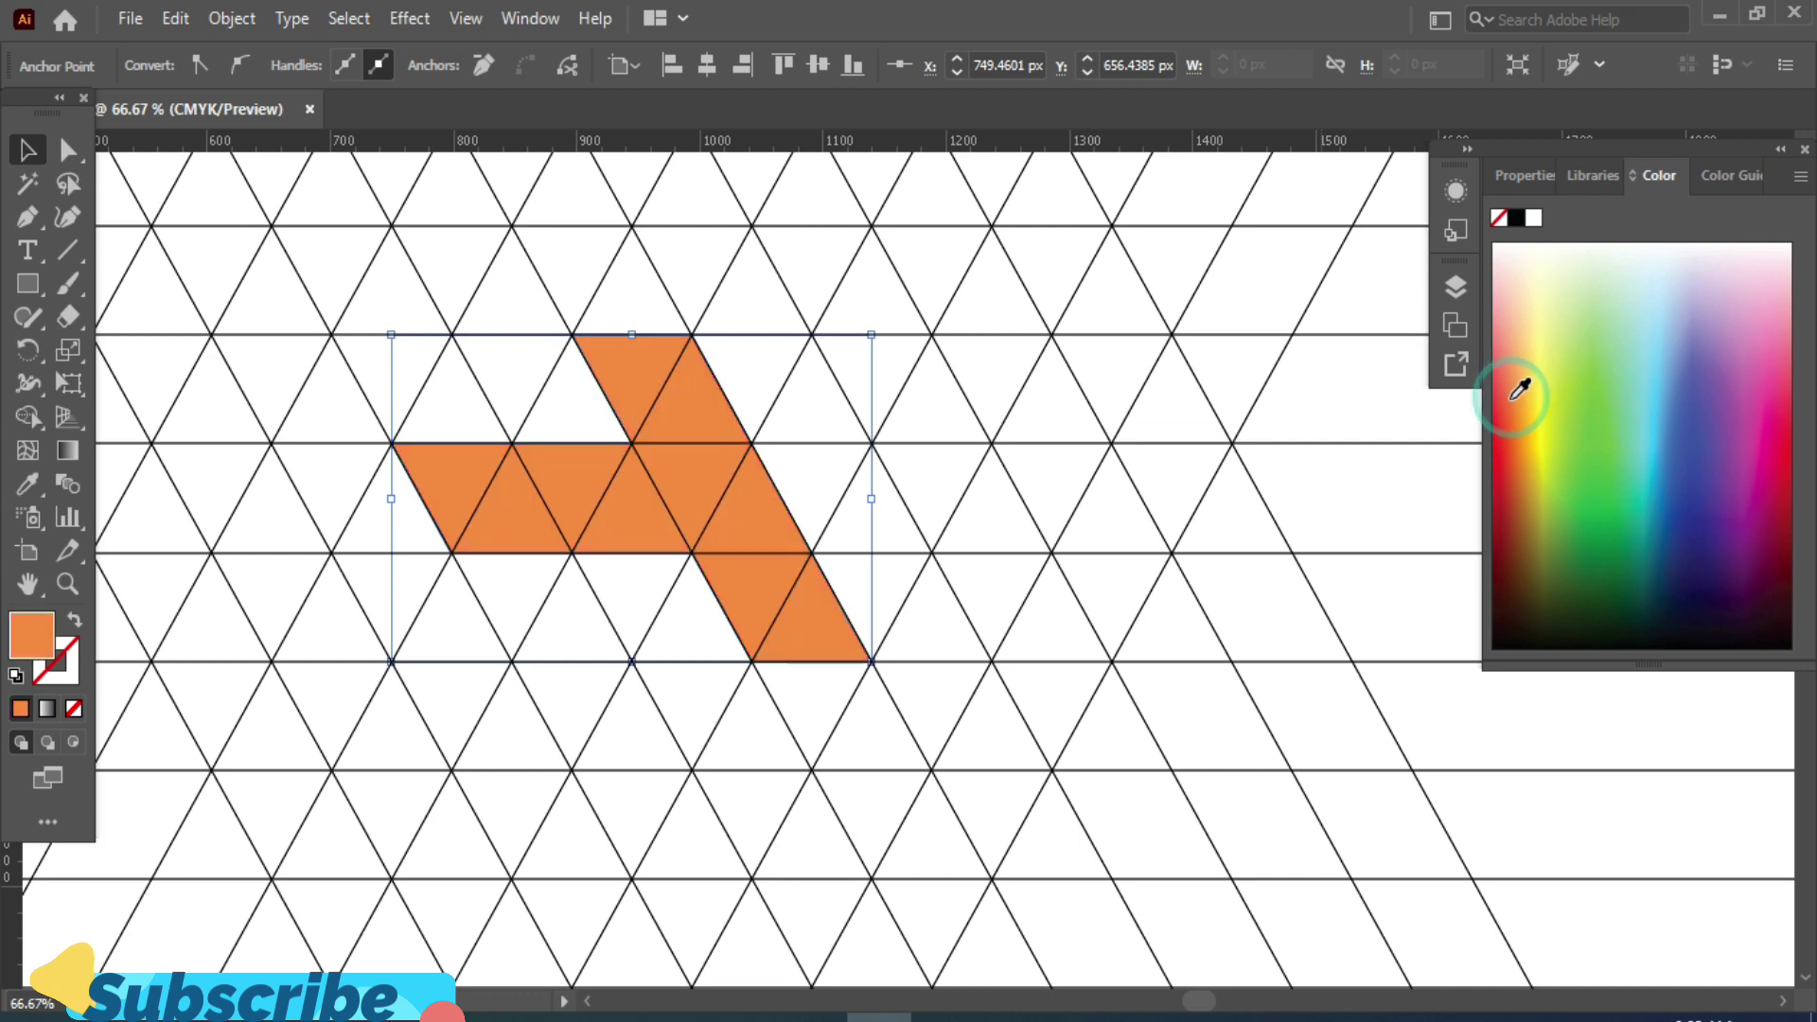
{"action": "left_click", "coordinate": [1508, 474]}
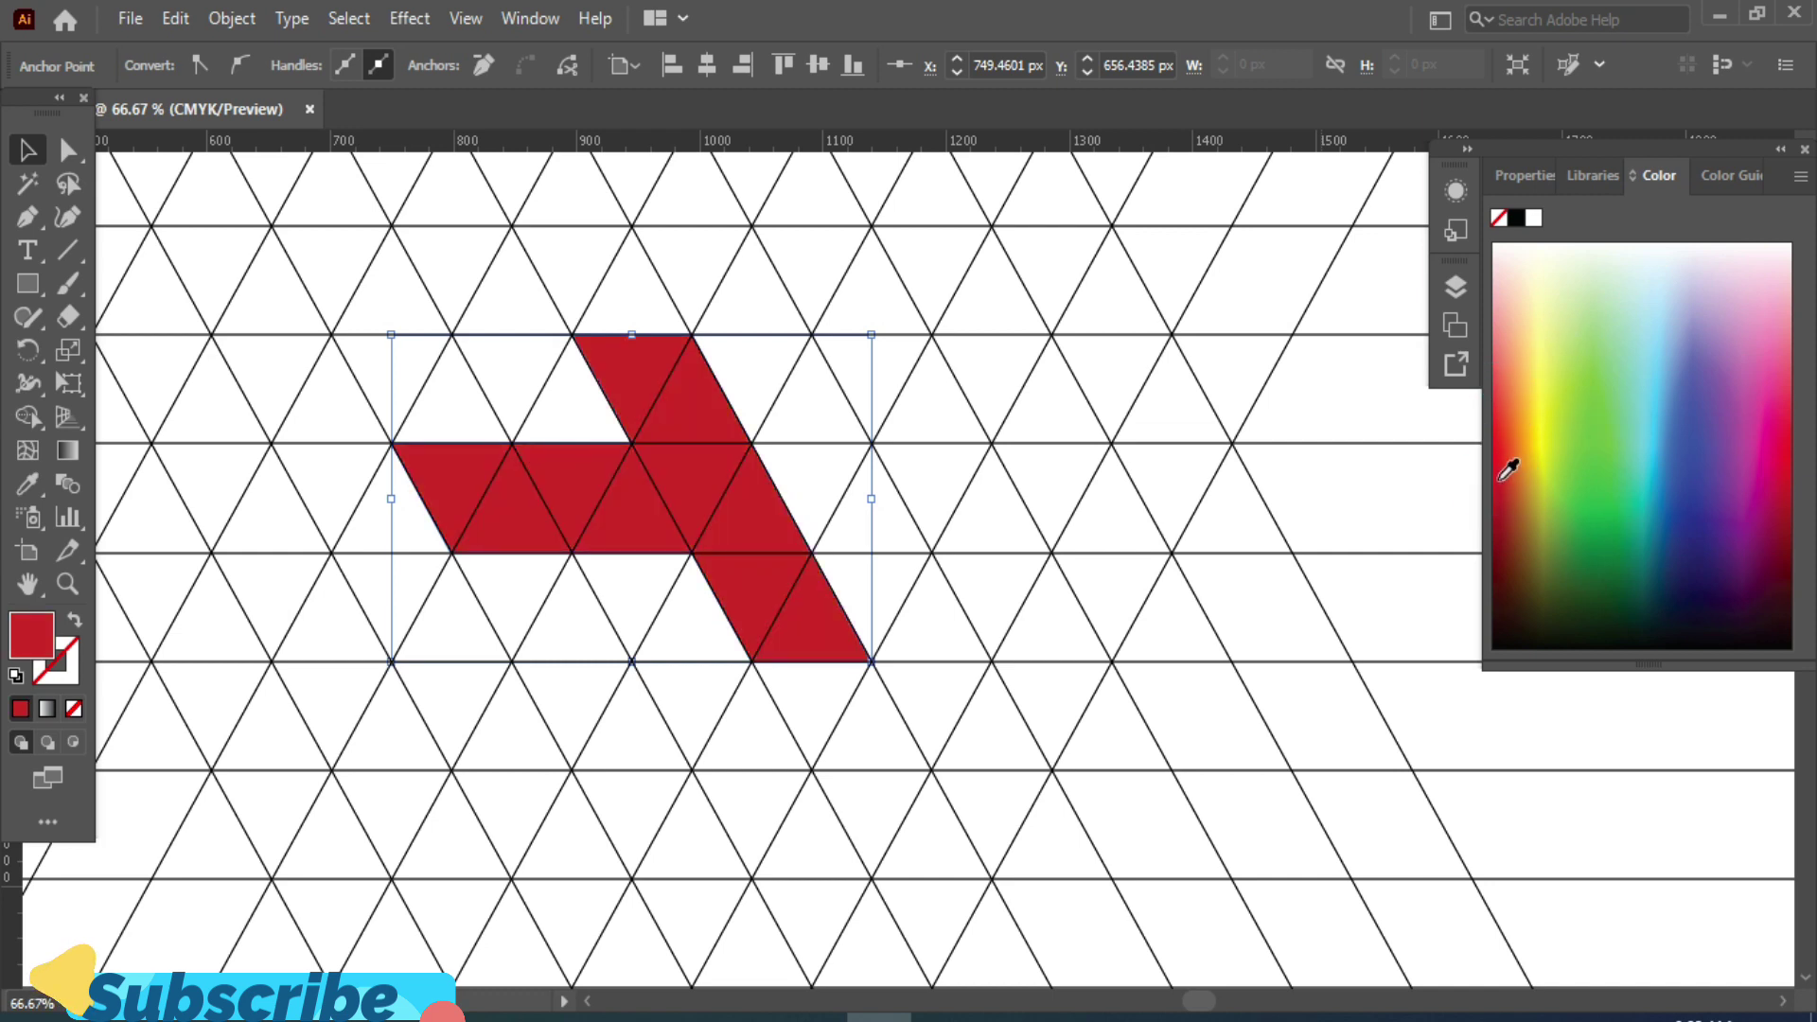
{"action": "left_click", "coordinate": [1515, 454]}
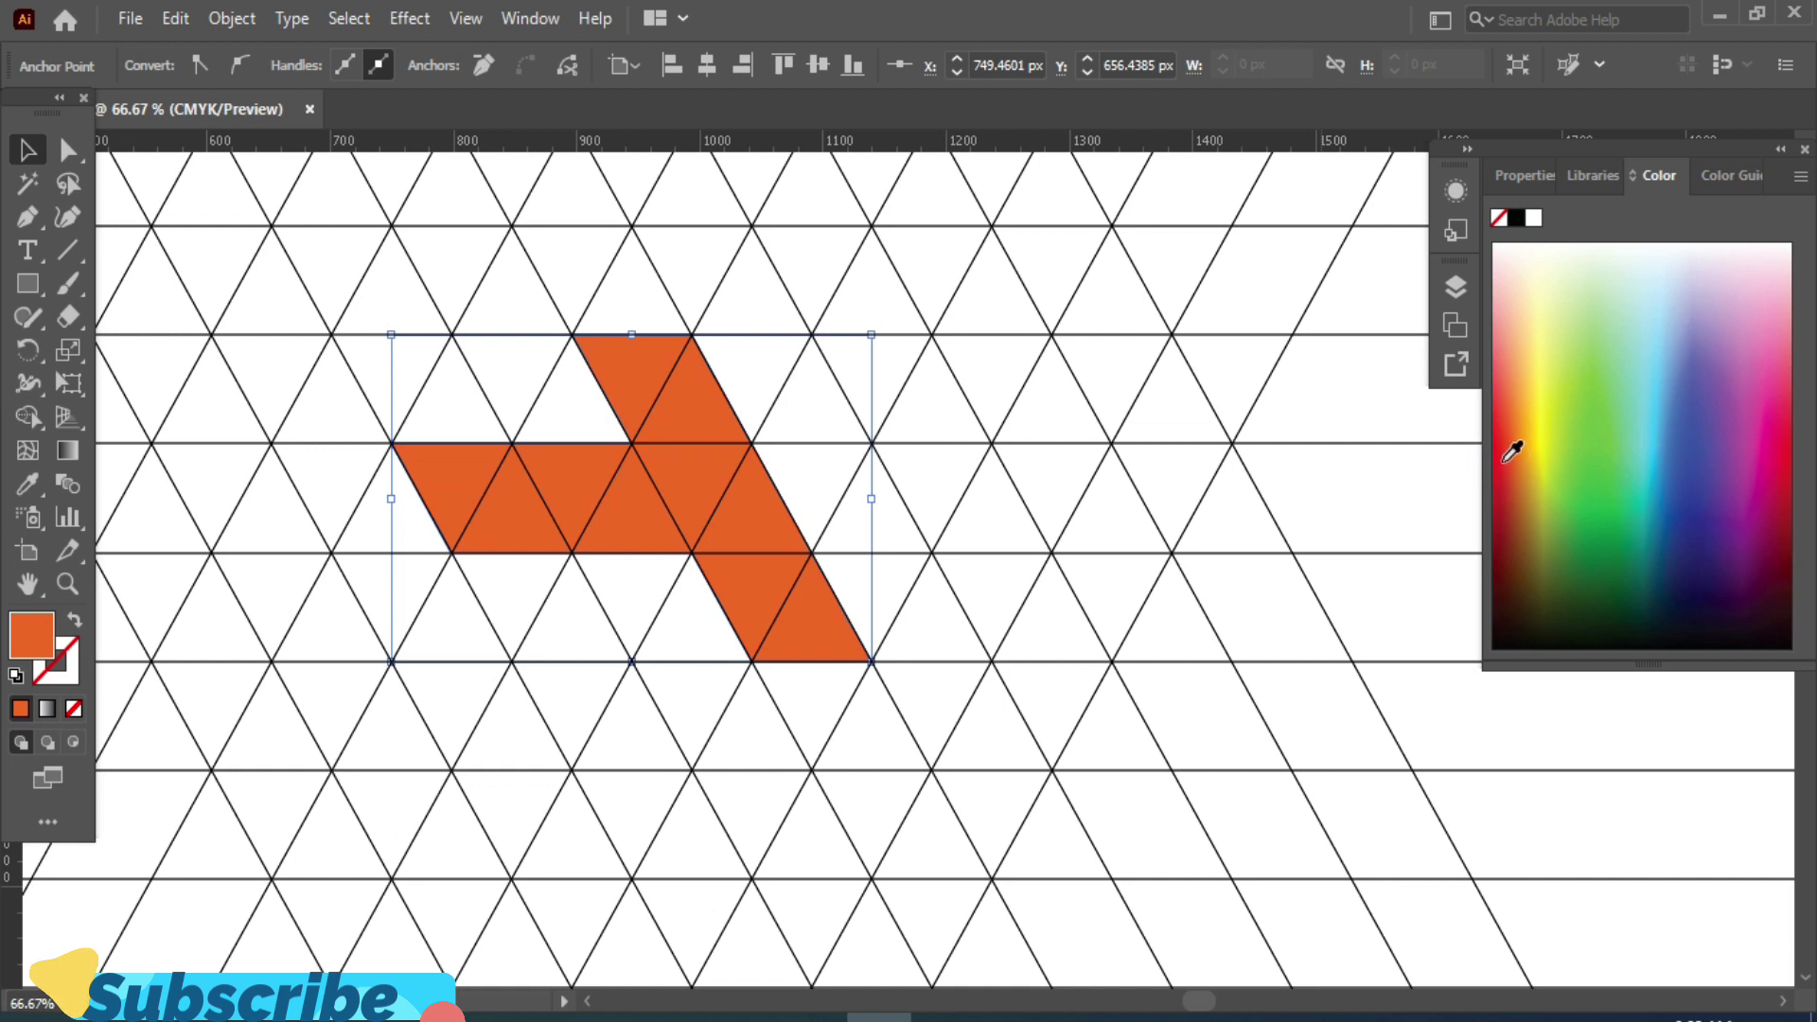
{"action": "left_click", "coordinate": [1514, 449]}
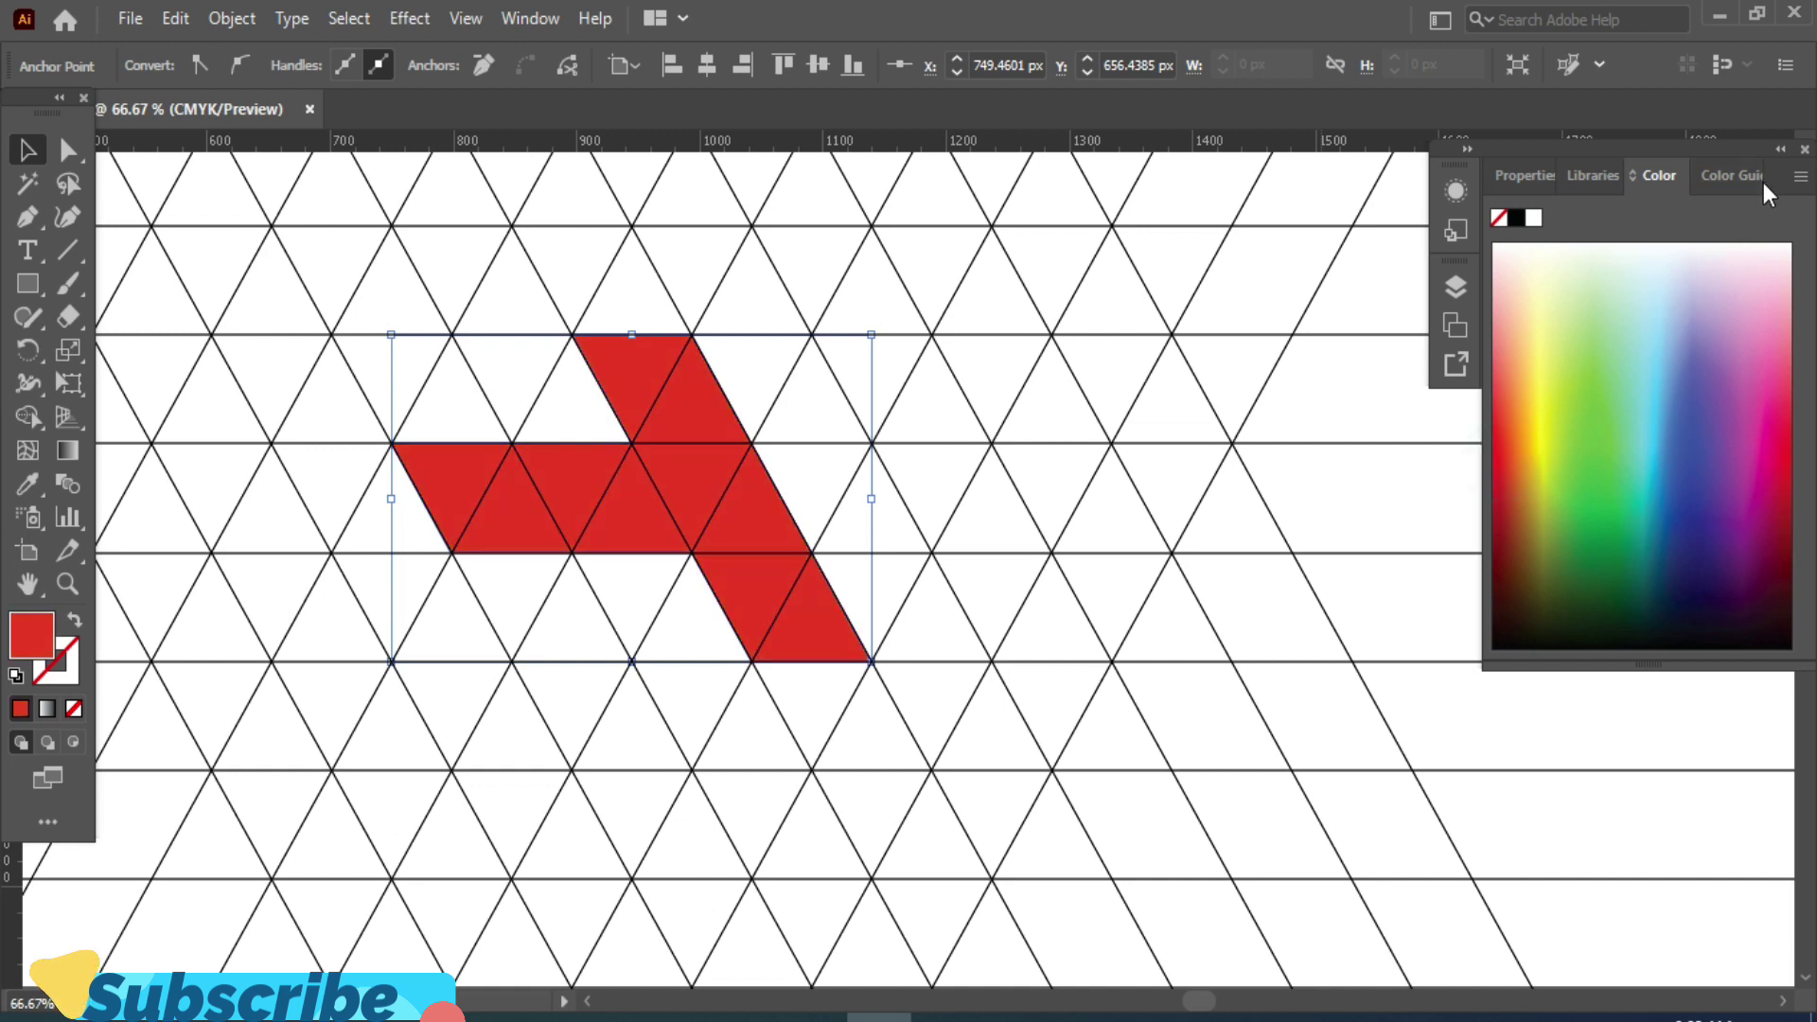
{"action": "left_click", "coordinate": [1805, 149]}
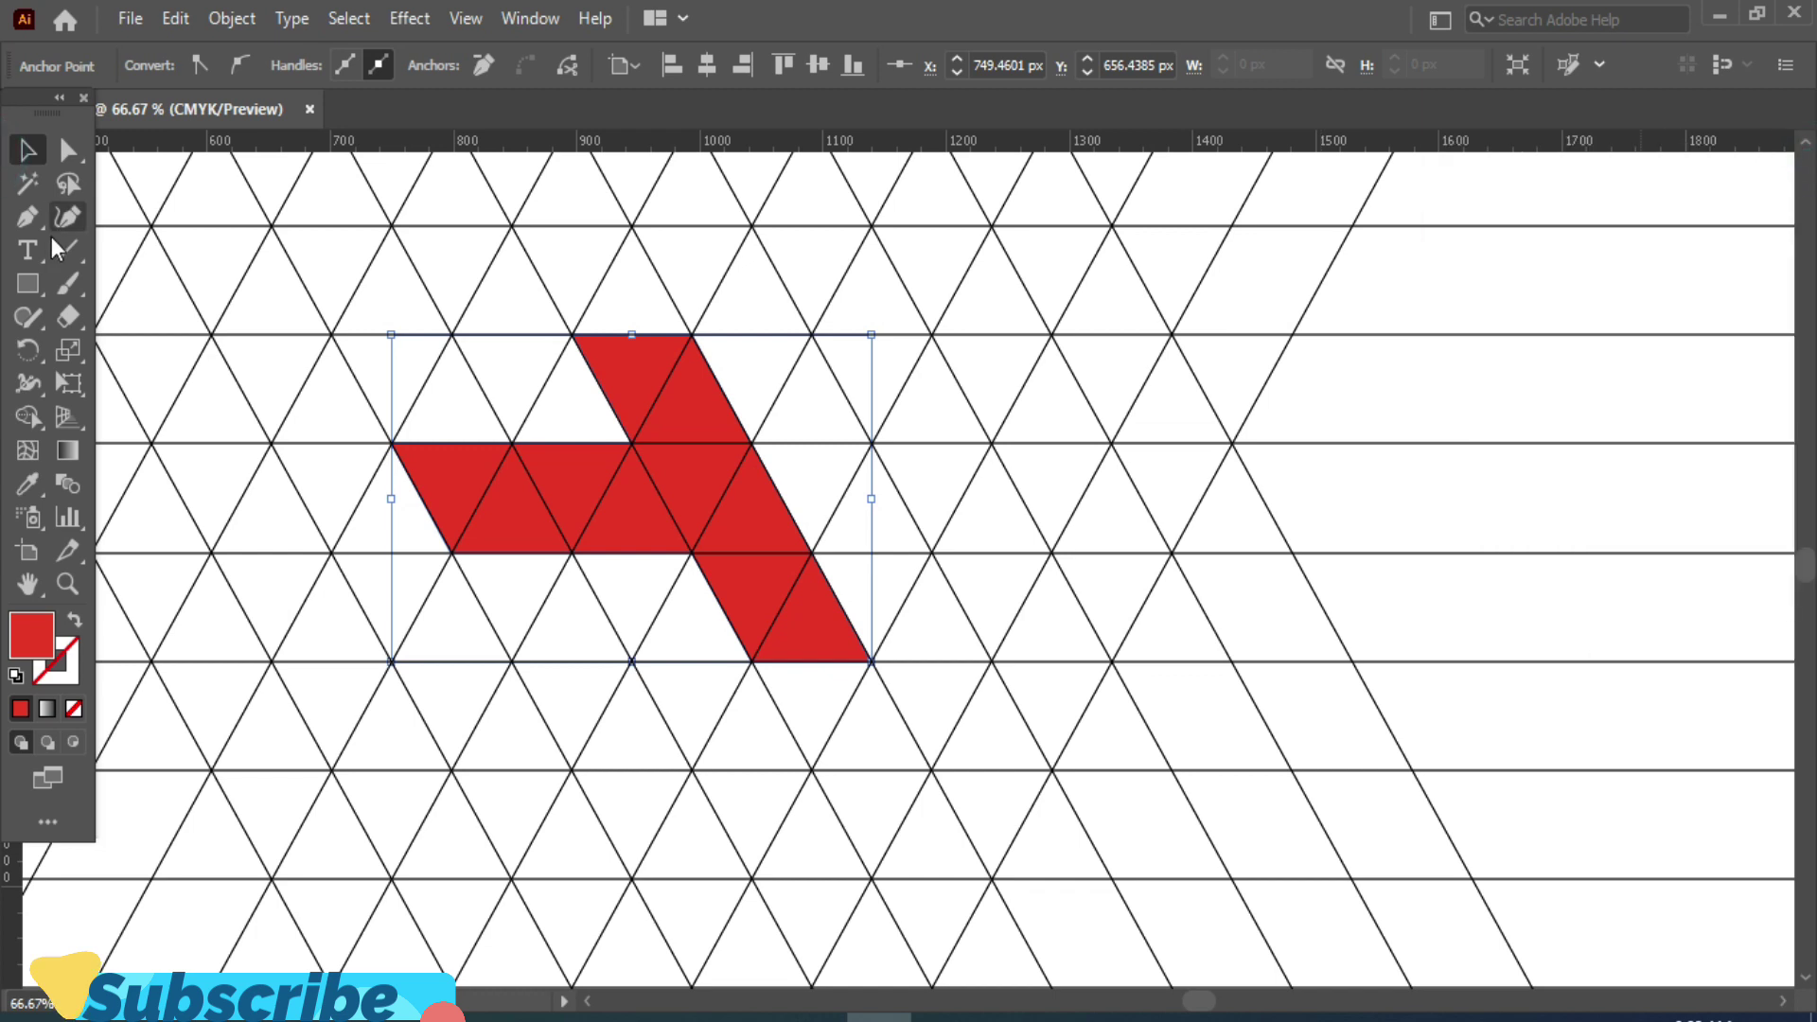
{"action": "left_click", "coordinate": [26, 150]}
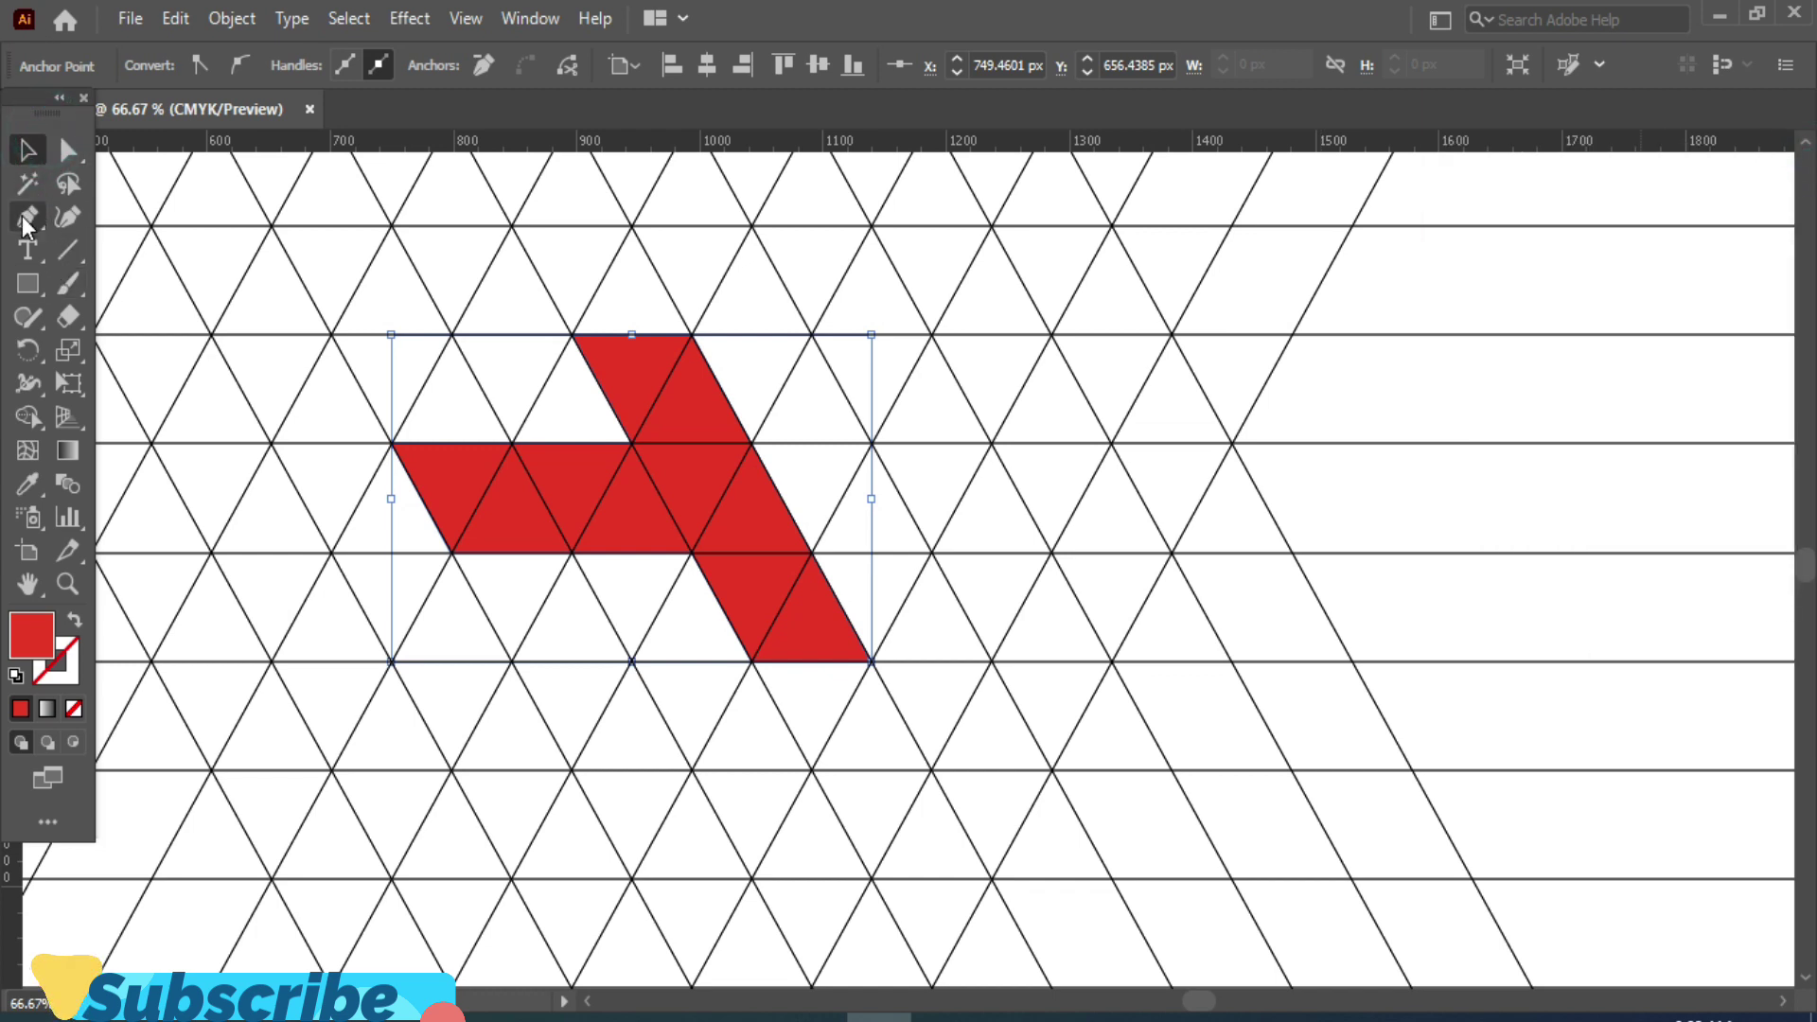
{"action": "left_click", "coordinate": [1347, 518]}
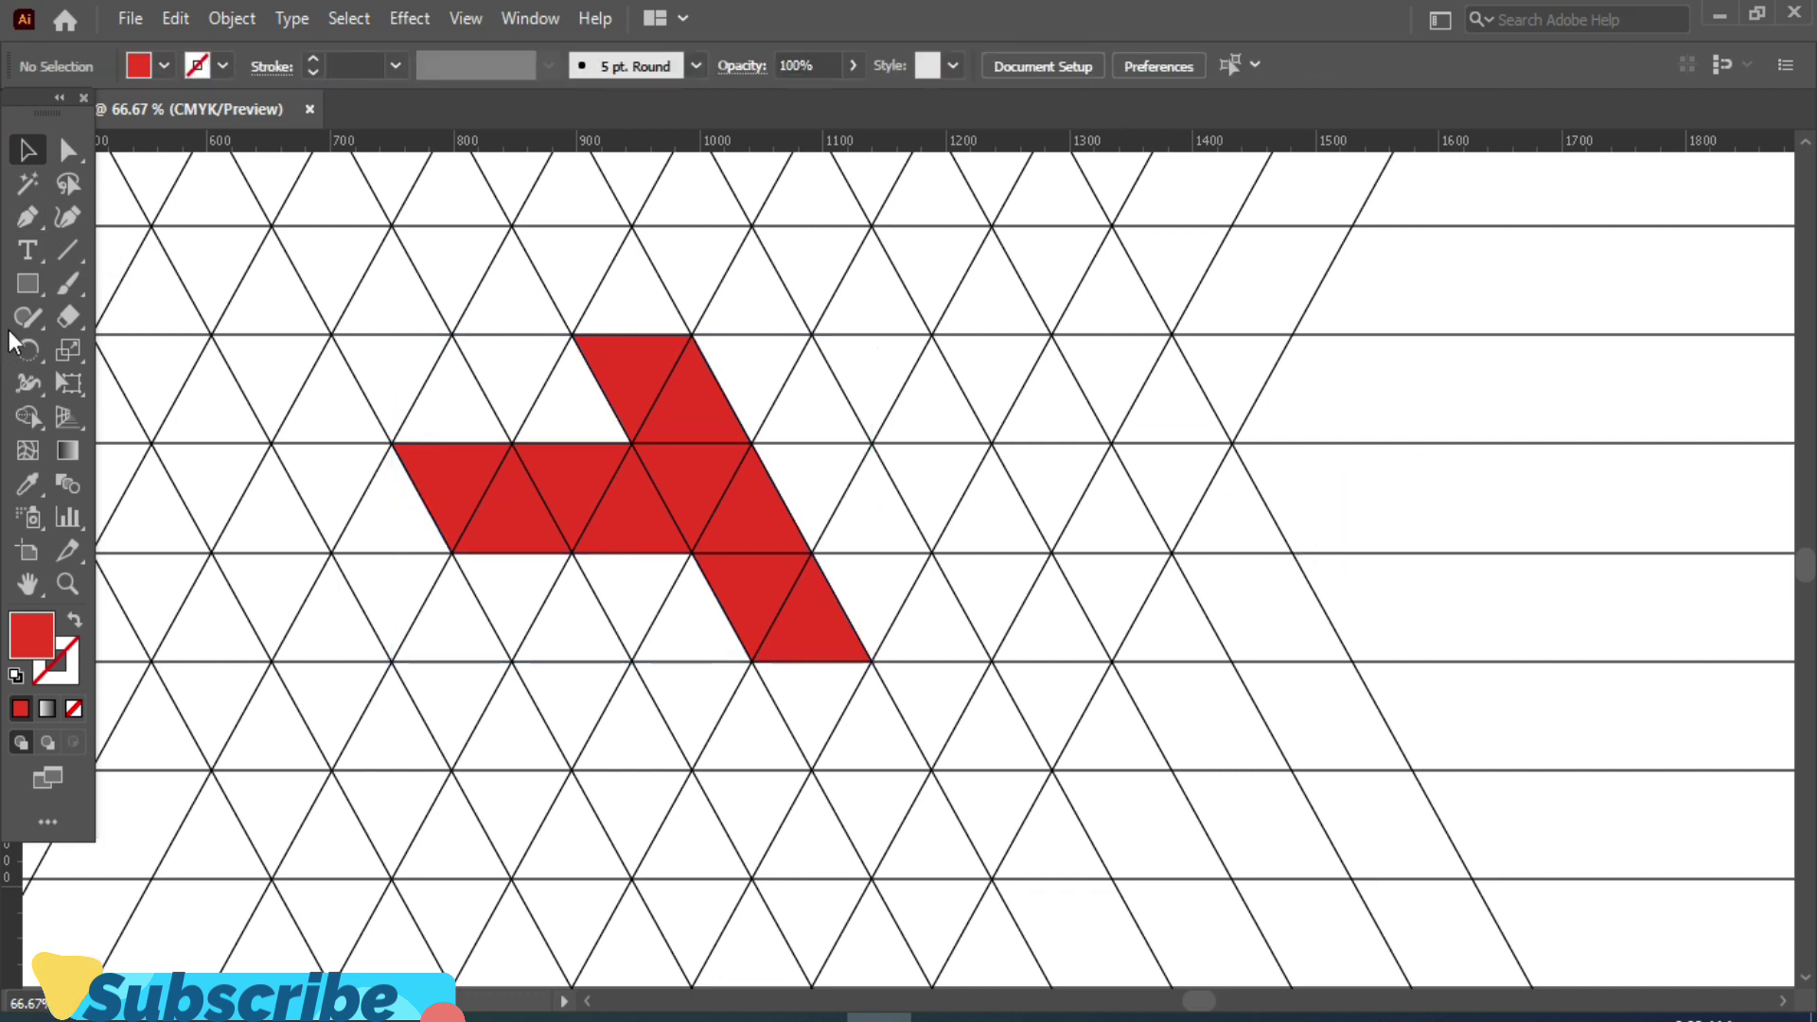
{"action": "left_click", "coordinate": [24, 220]}
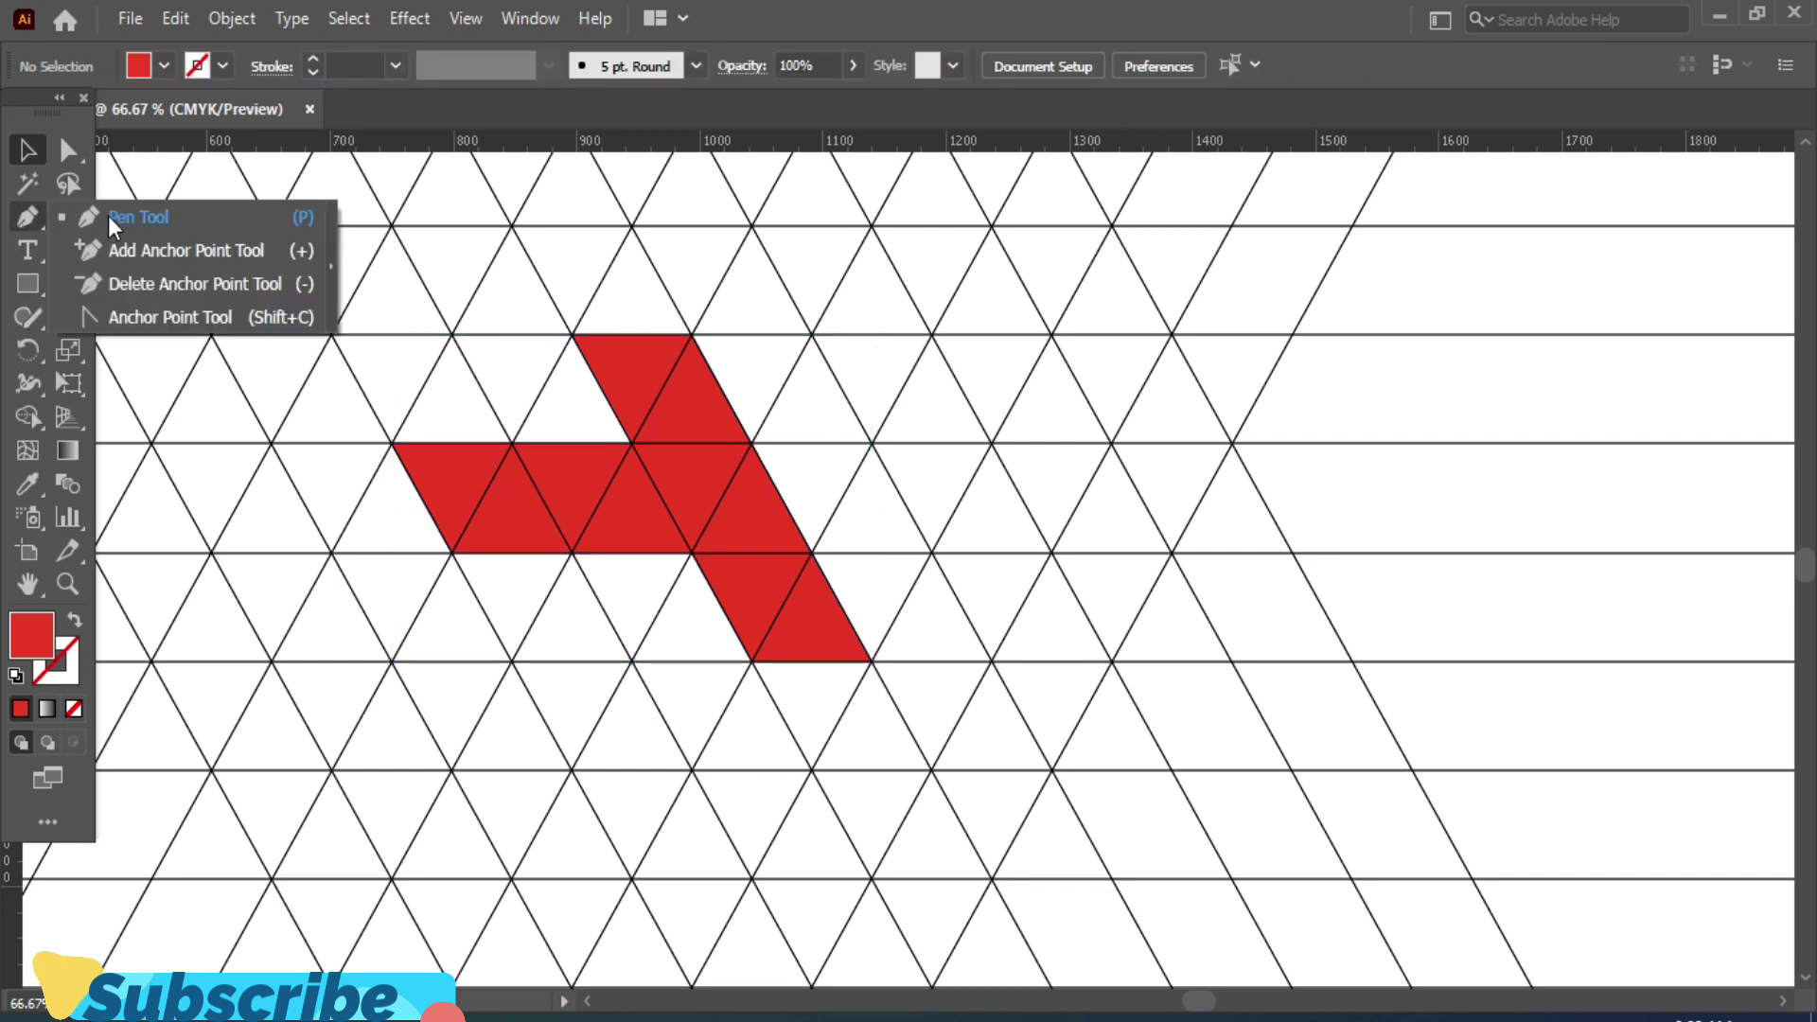
Step: Draw a four-corner parallelogram on the grid intersections below the red face
{"action": "left_click", "coordinate": [163, 215]}
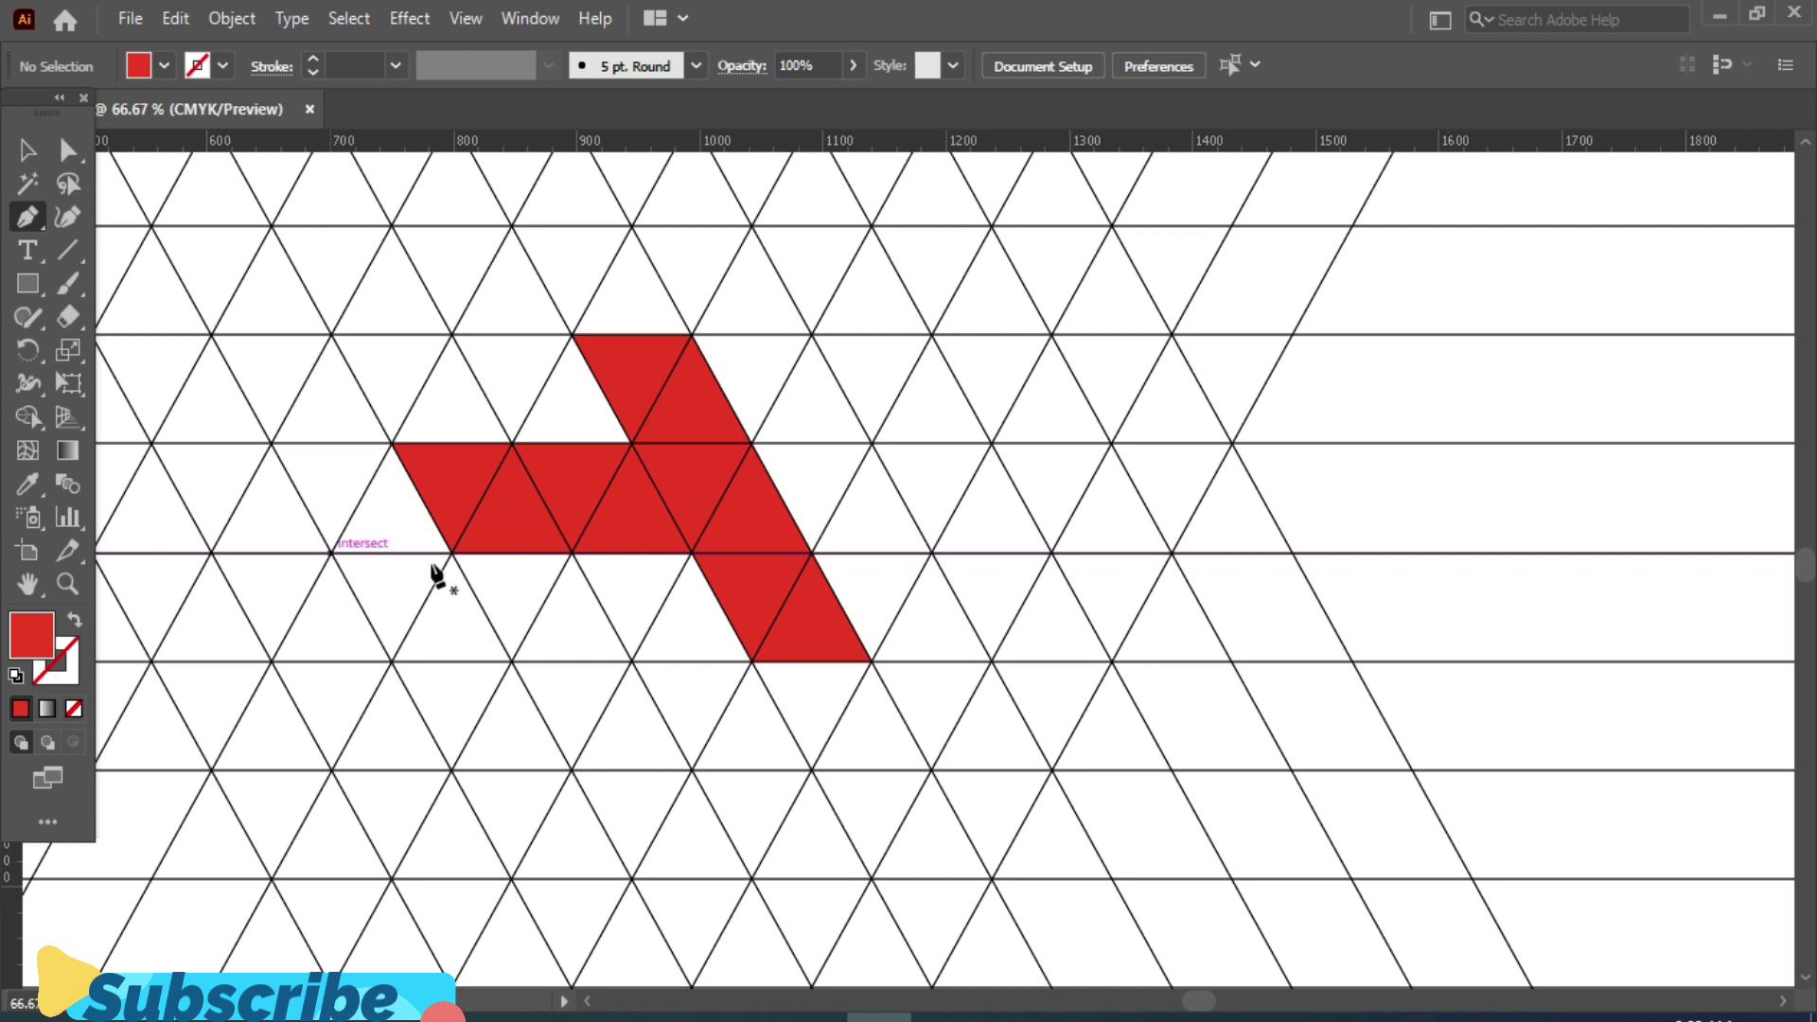
{"action": "left_click", "coordinate": [692, 770]}
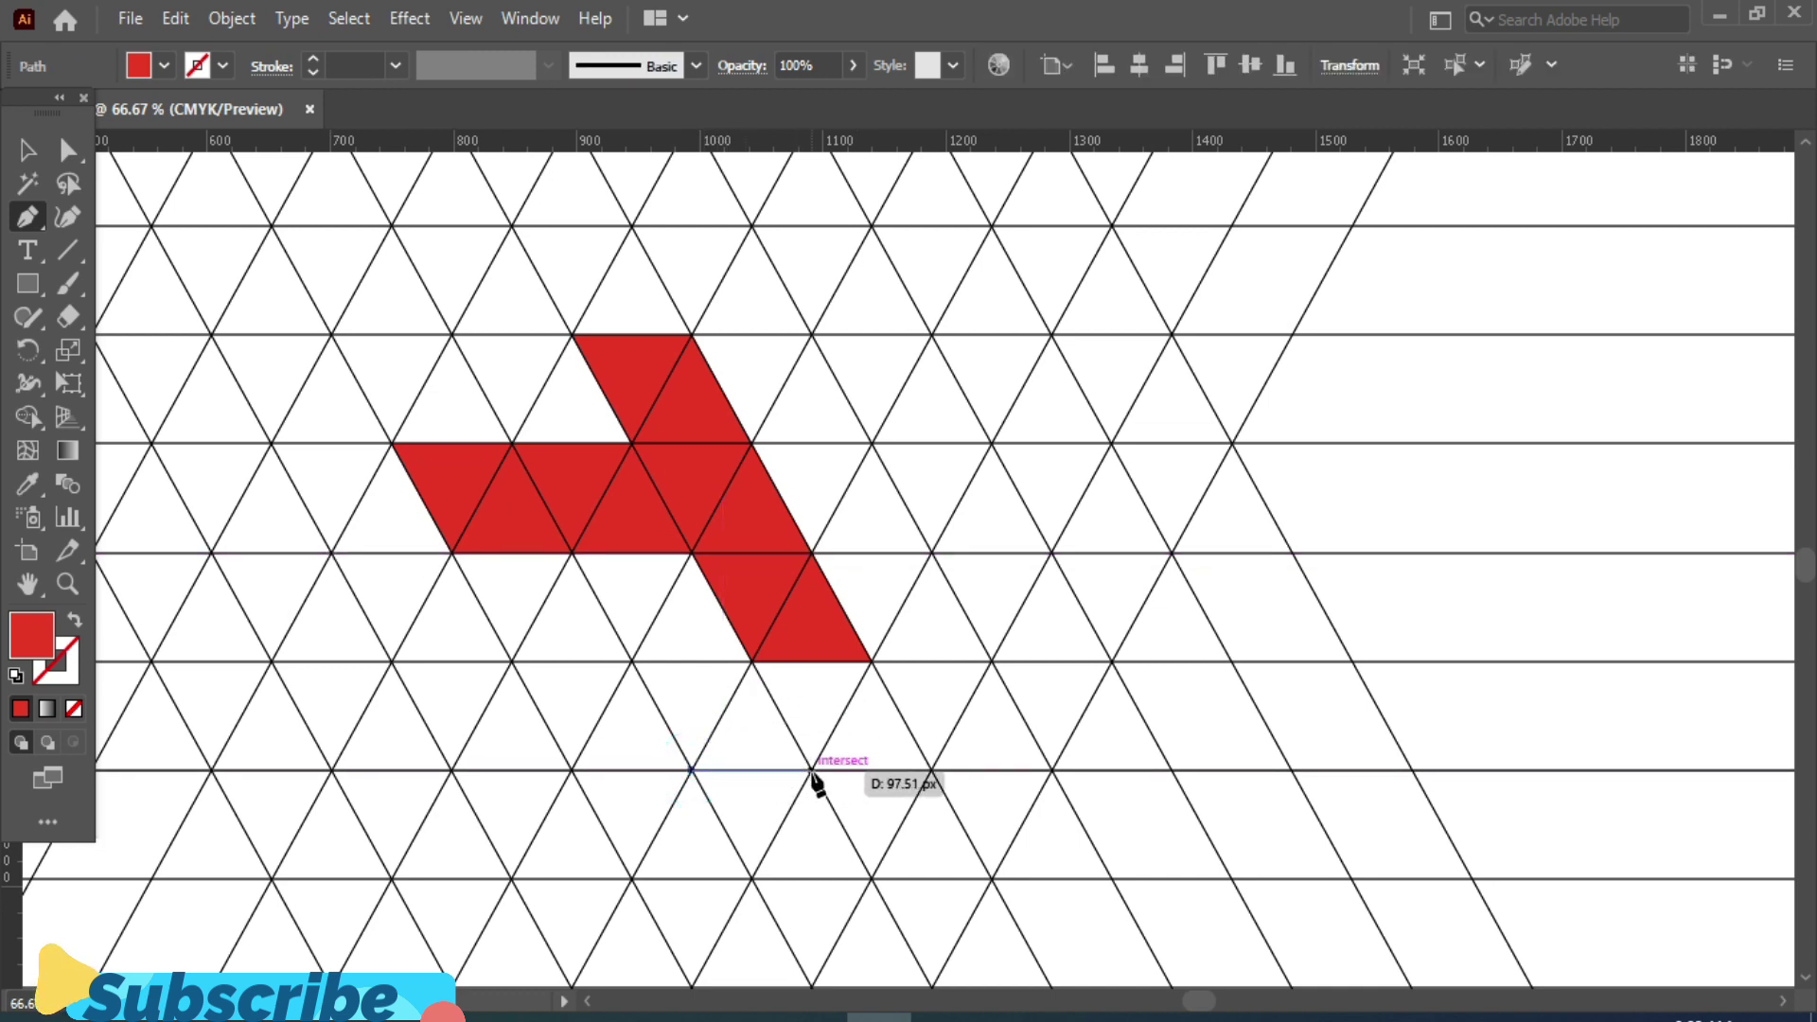
{"action": "left_click", "coordinate": [811, 770]}
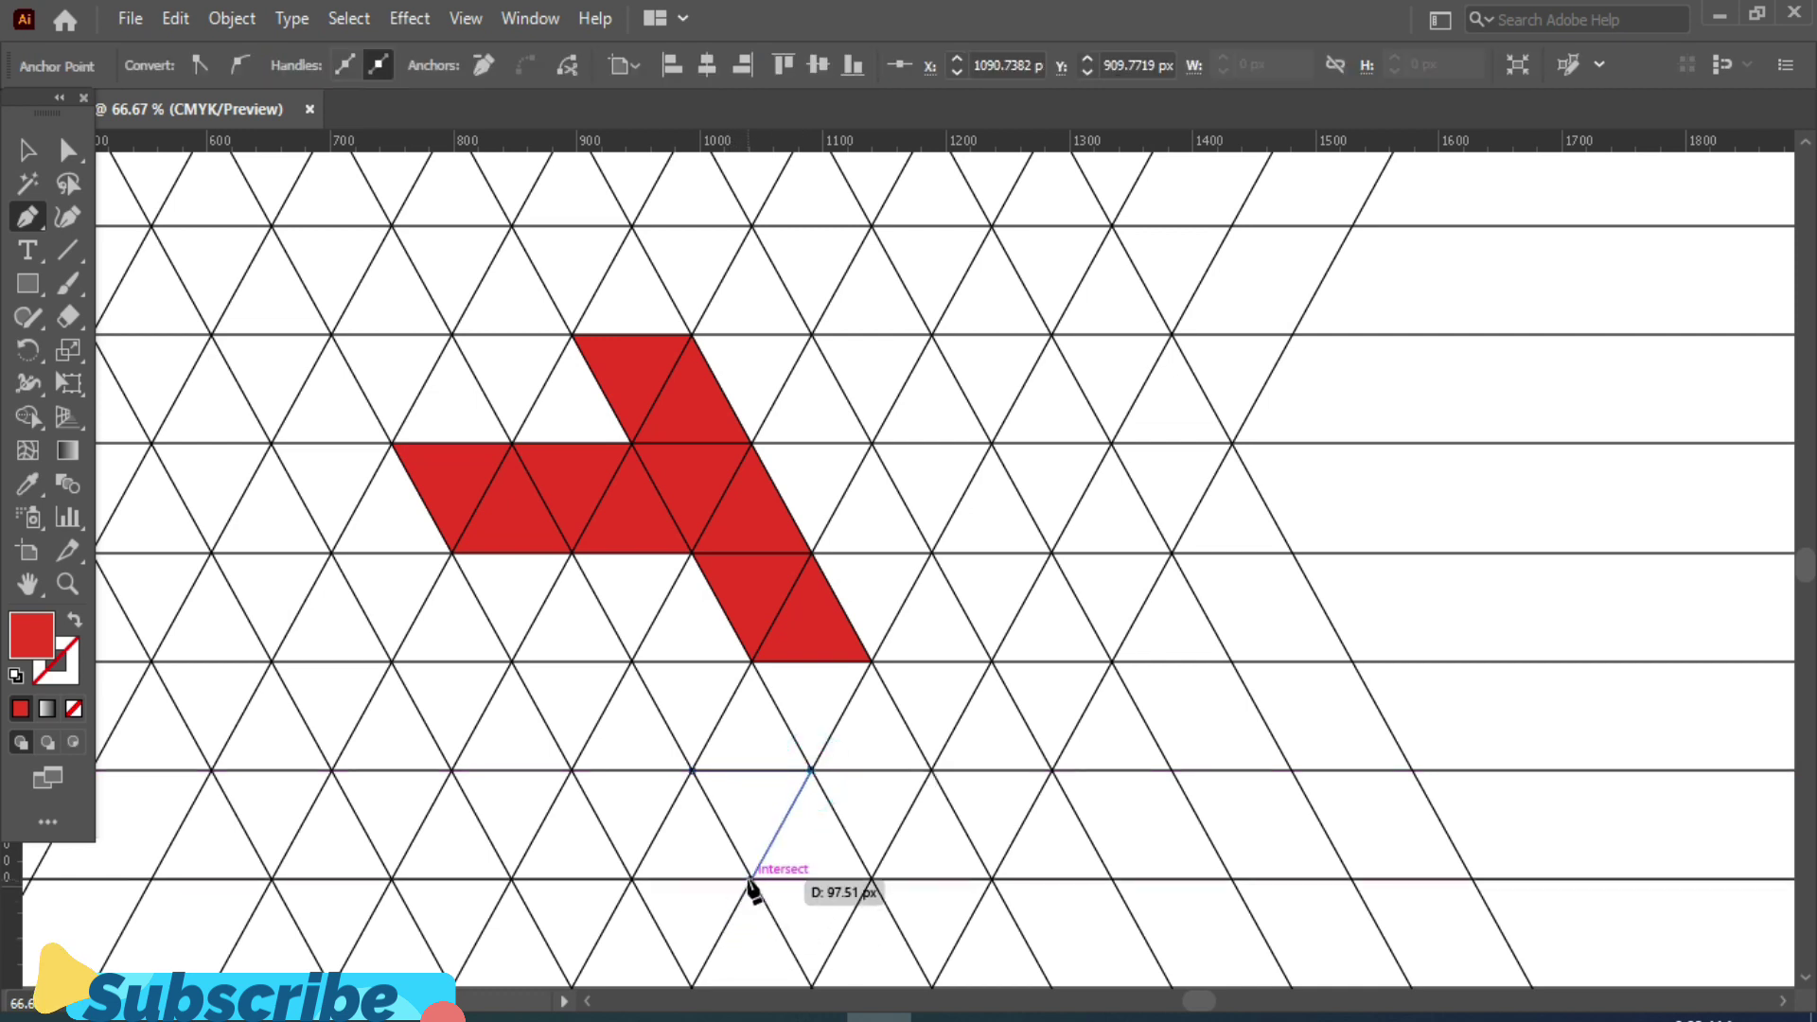
{"action": "left_click", "coordinate": [752, 880]}
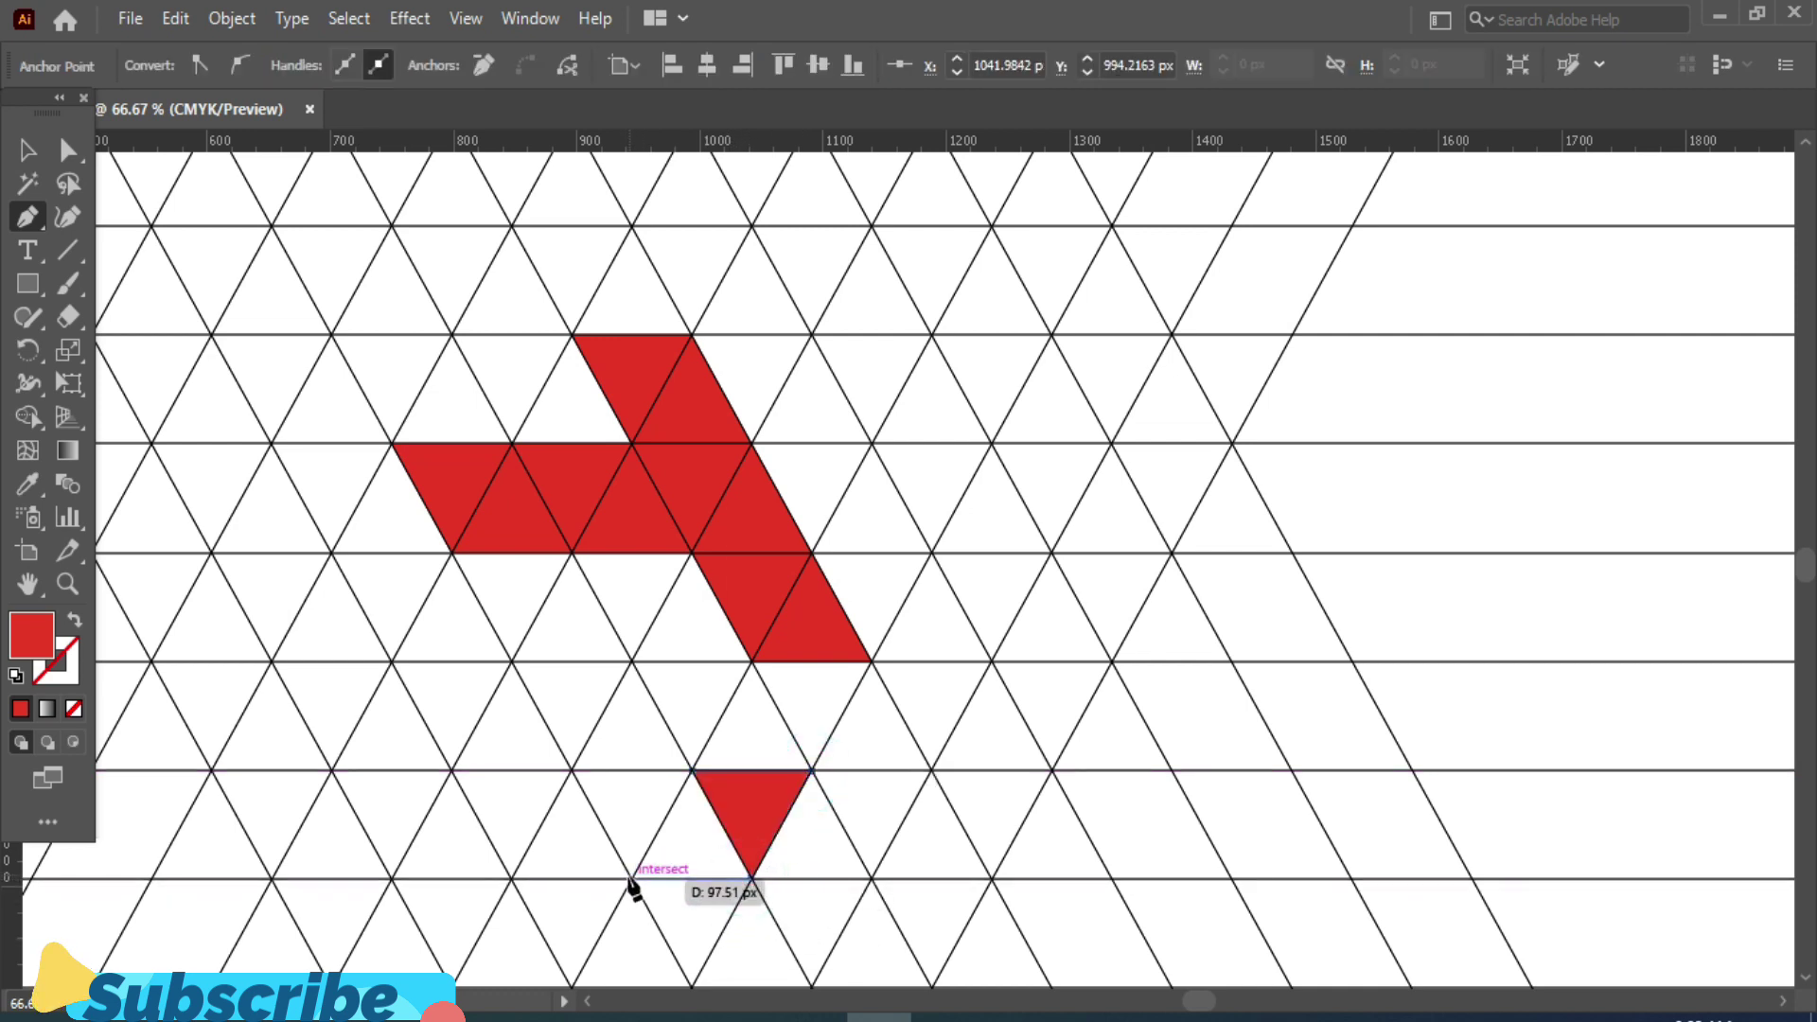
{"action": "left_click", "coordinate": [632, 879]}
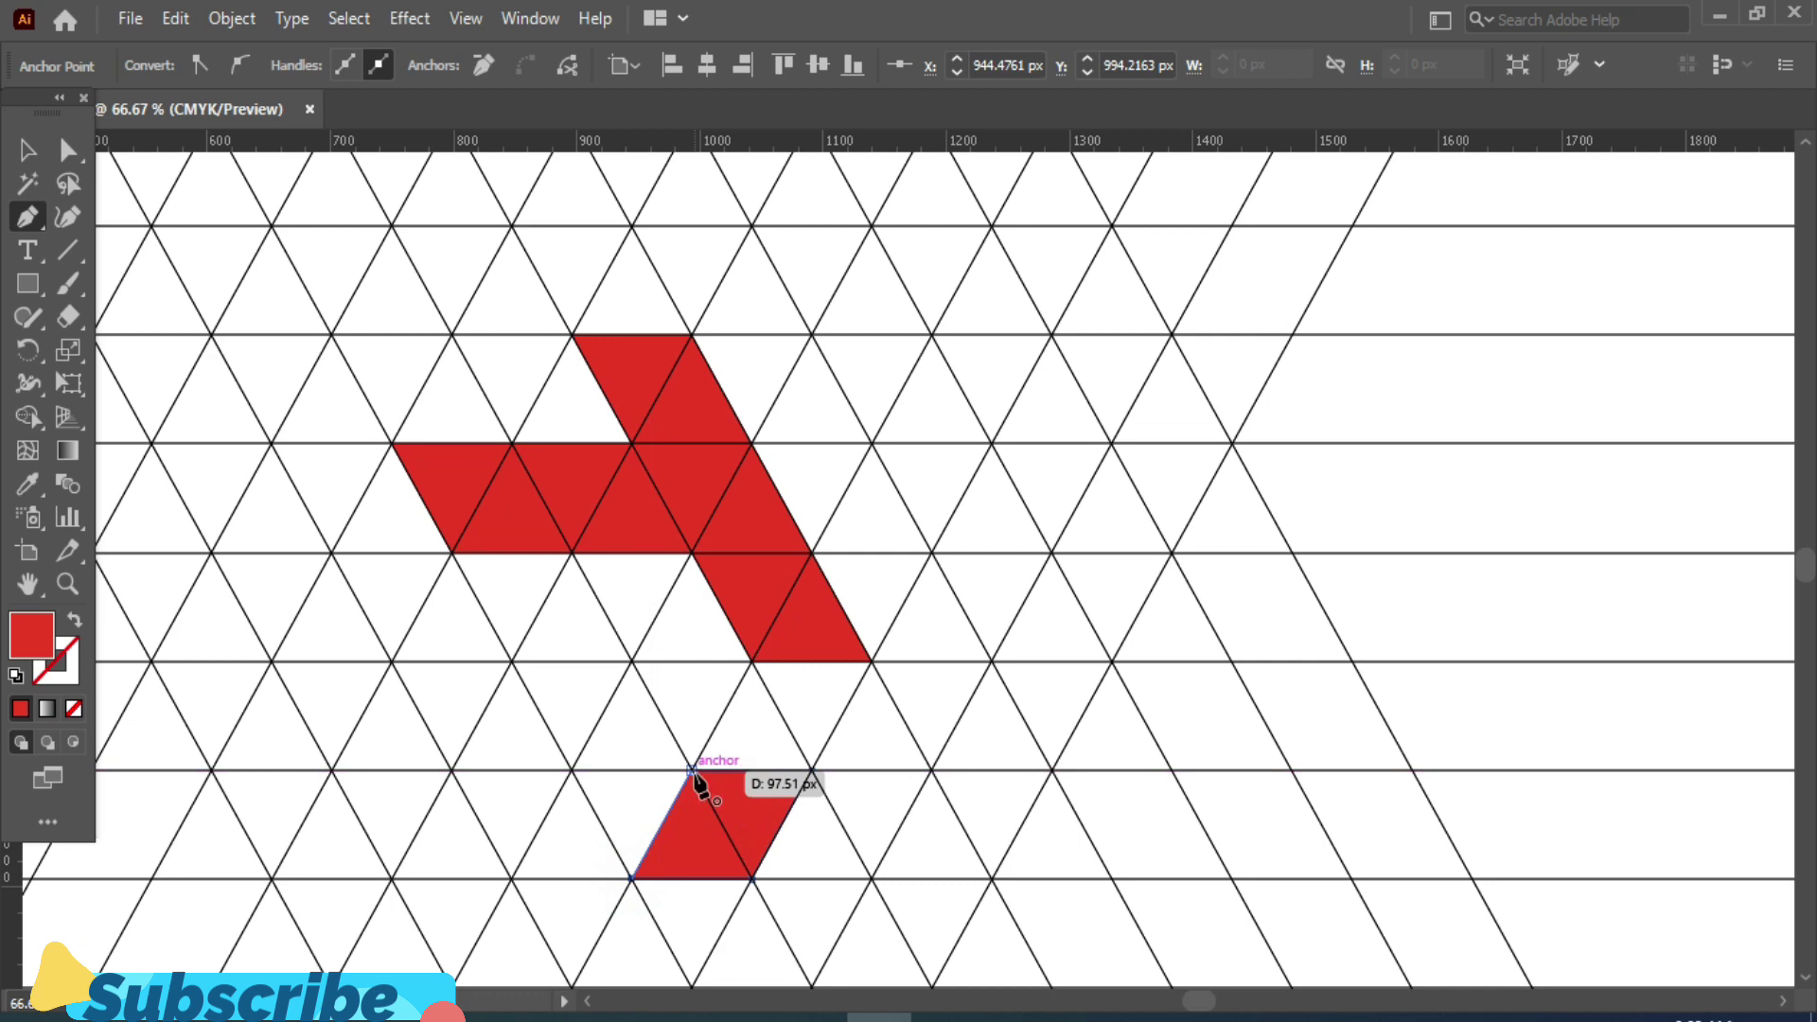
{"action": "left_click", "coordinate": [692, 771]}
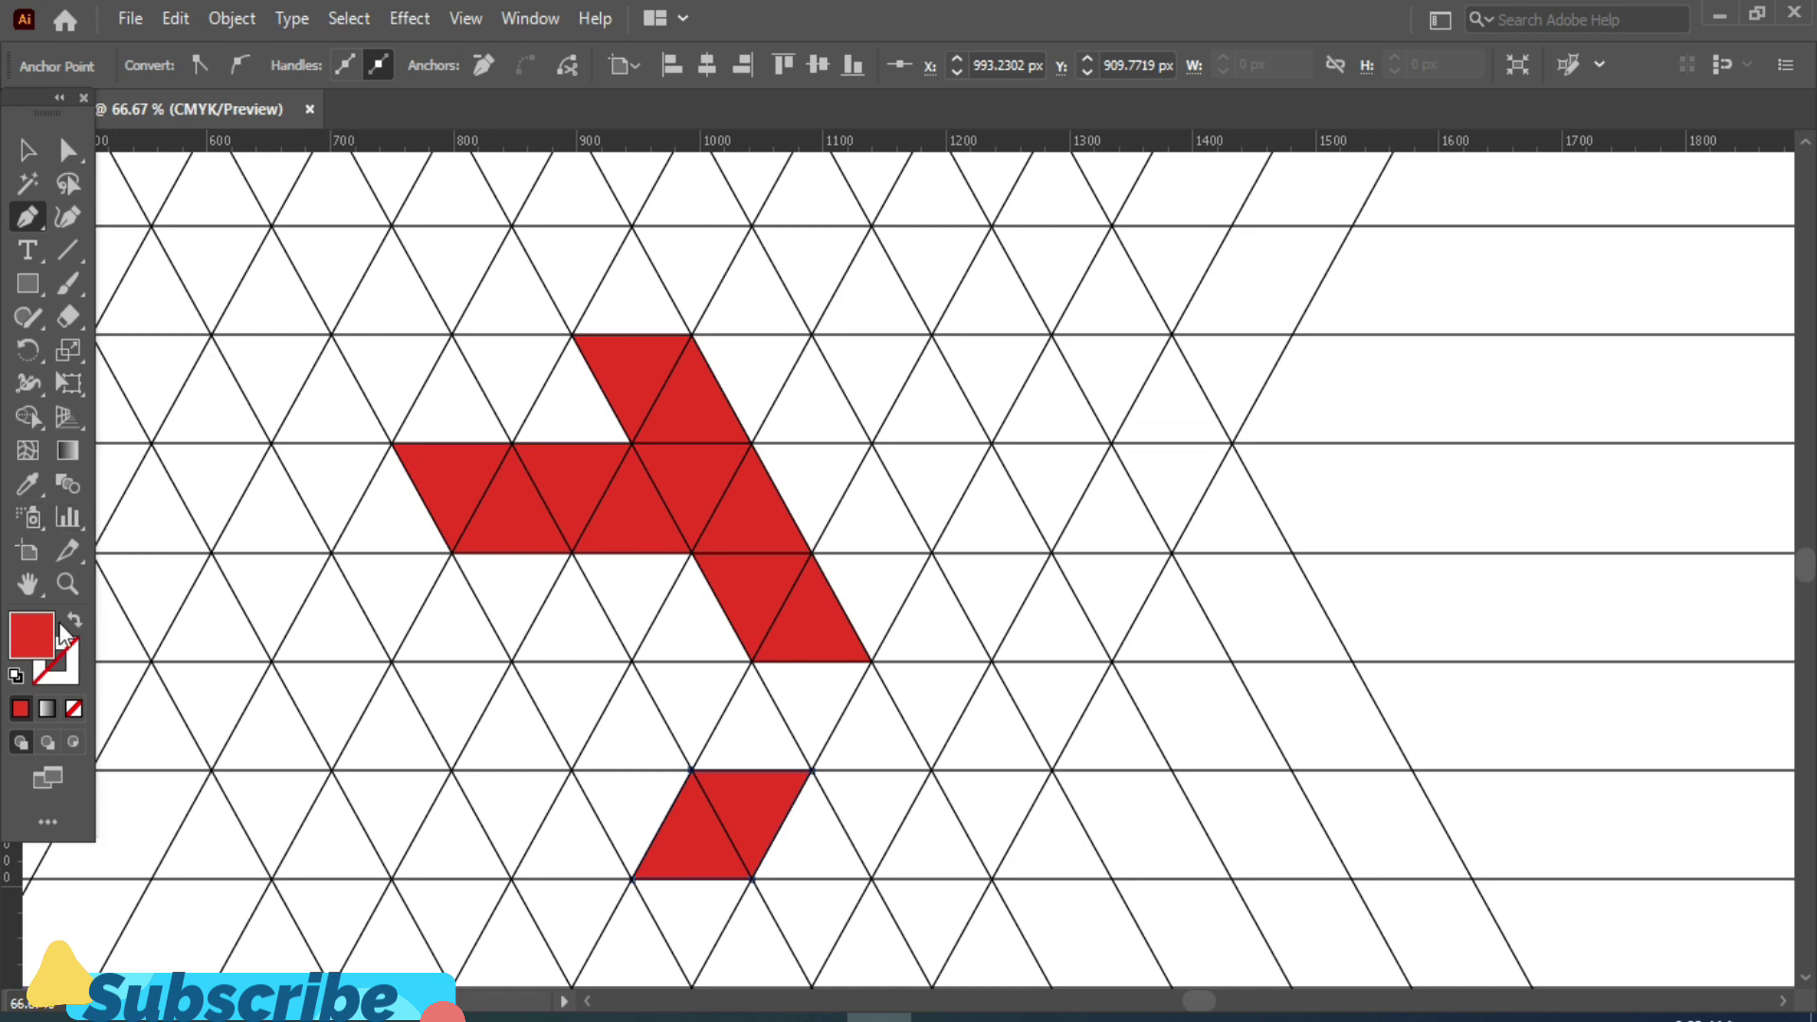
Step: Fill the parallelogram with dark red a01c12
{"action": "double_click", "coordinate": [29, 645]}
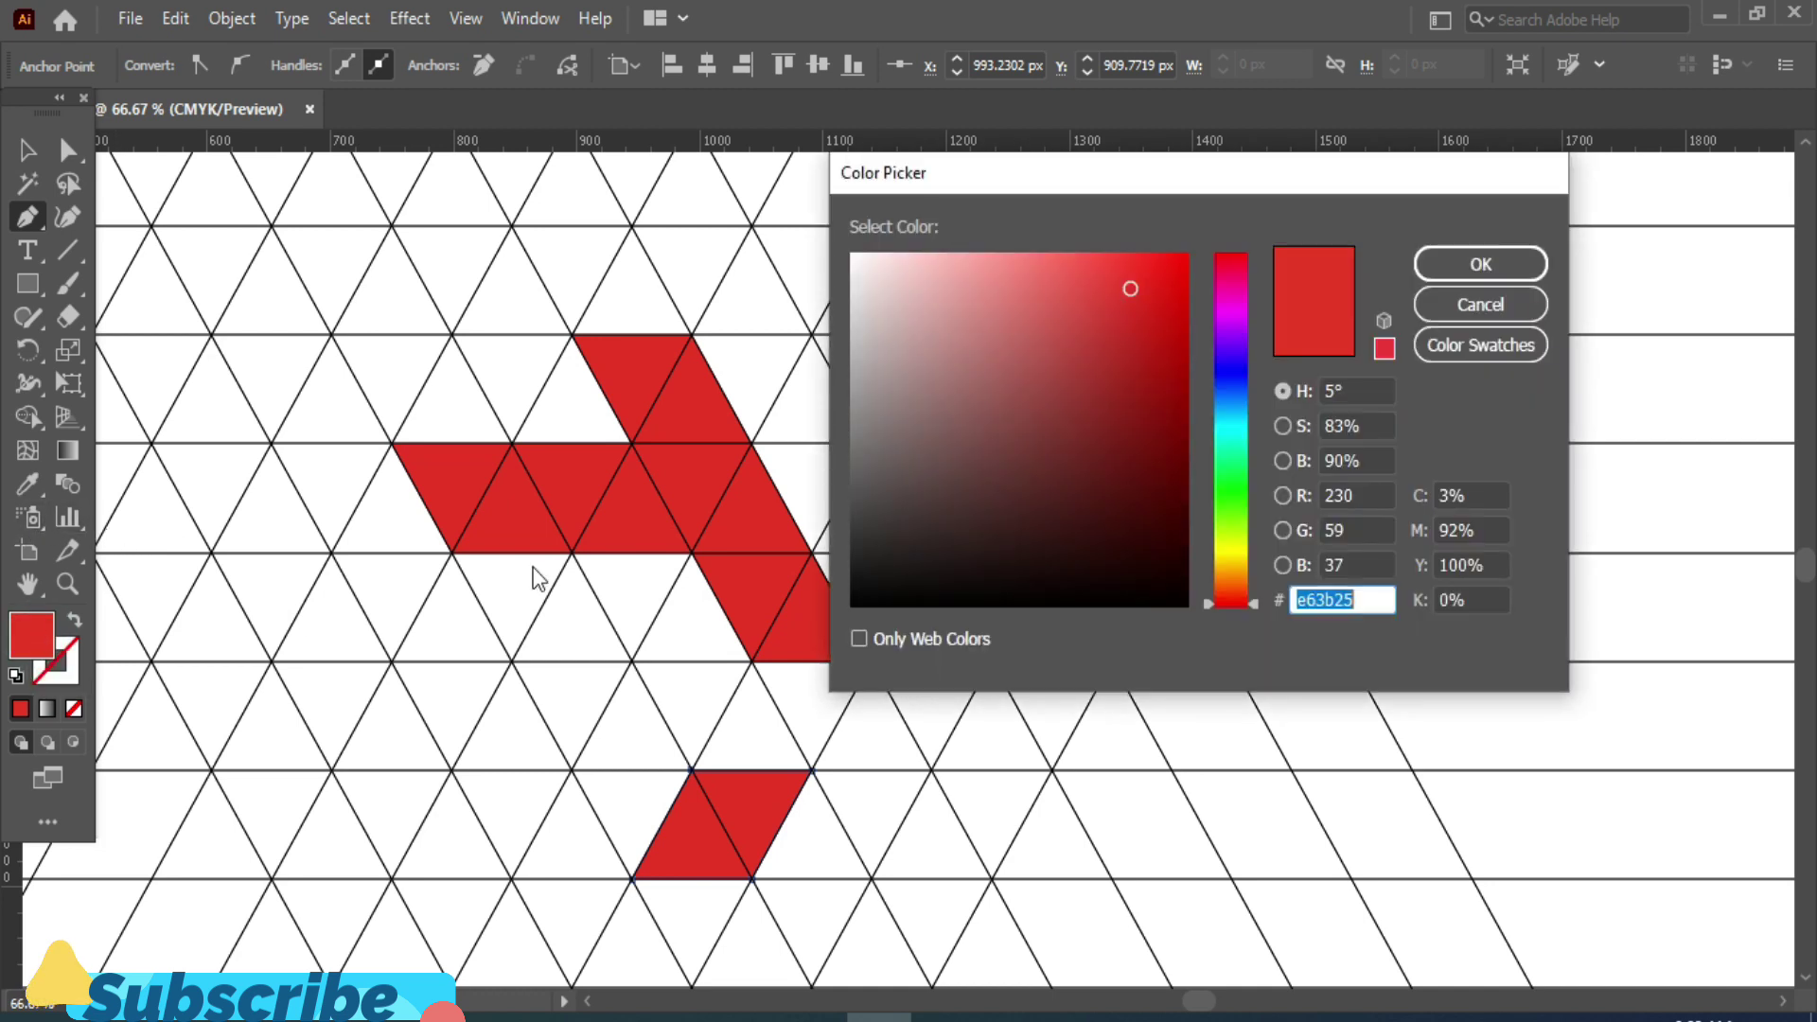
{"action": "left_click", "coordinate": [1152, 383]}
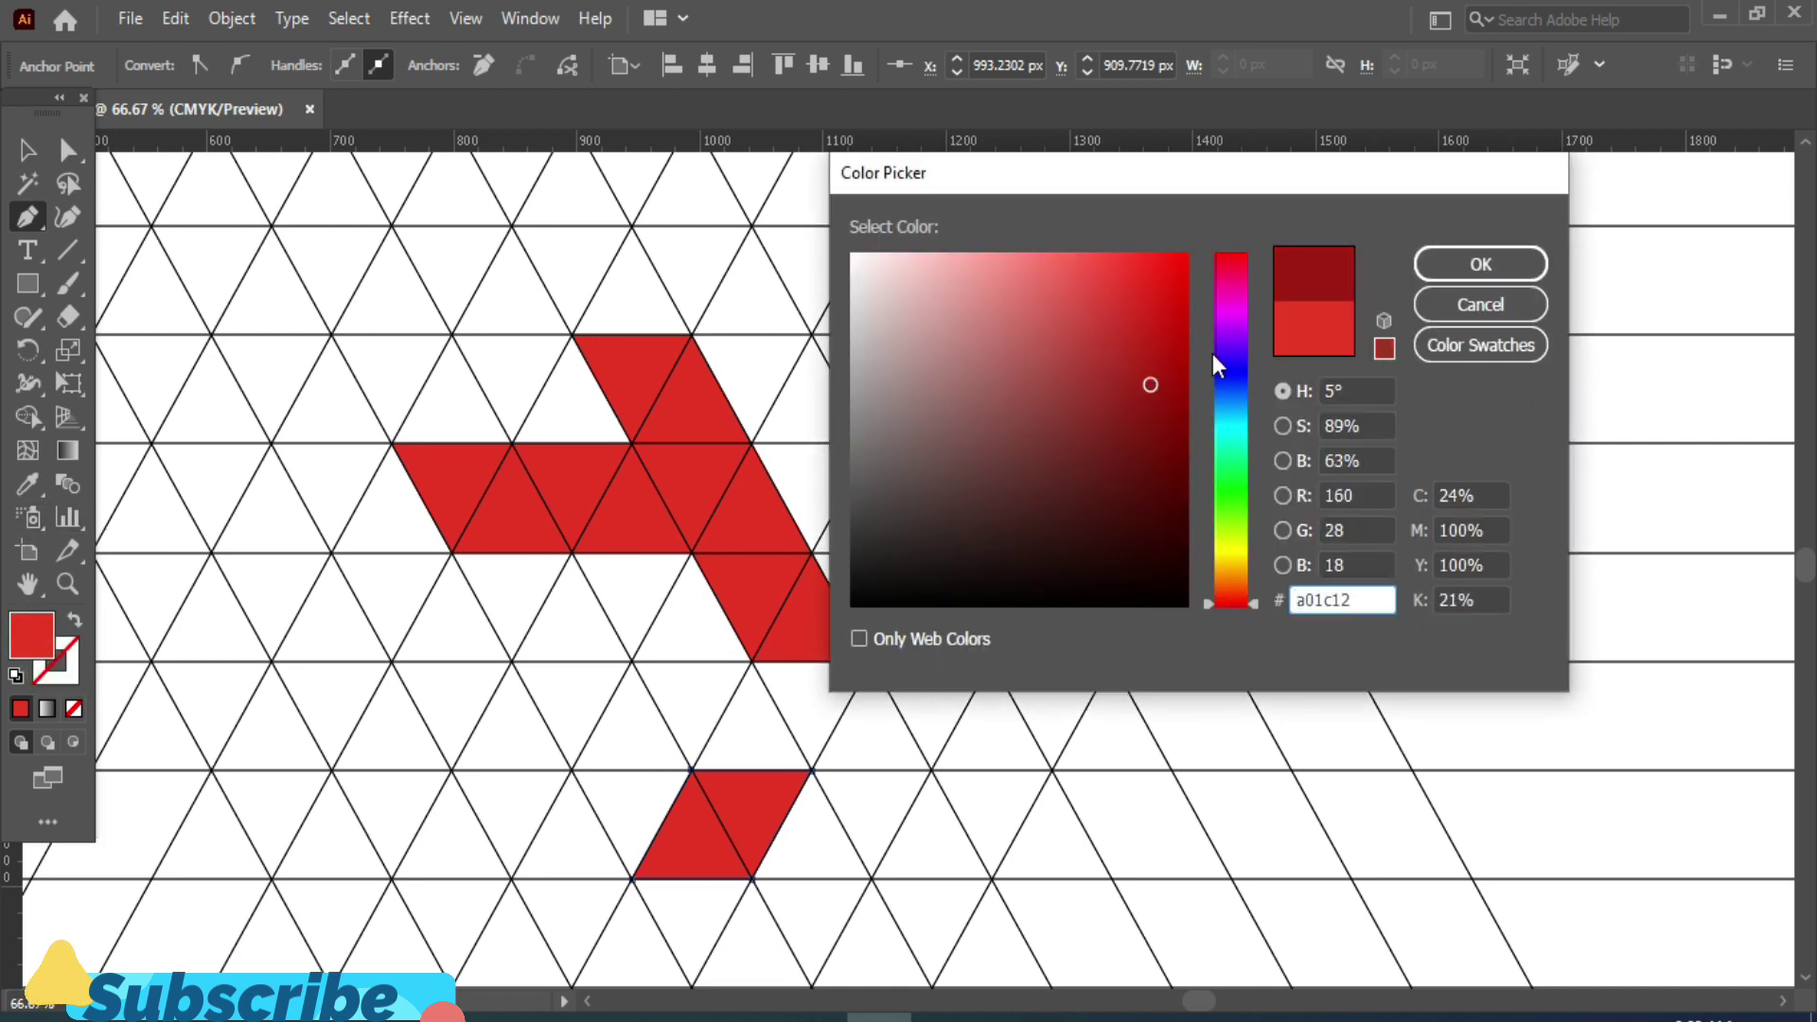
{"action": "left_click", "coordinate": [1480, 265]}
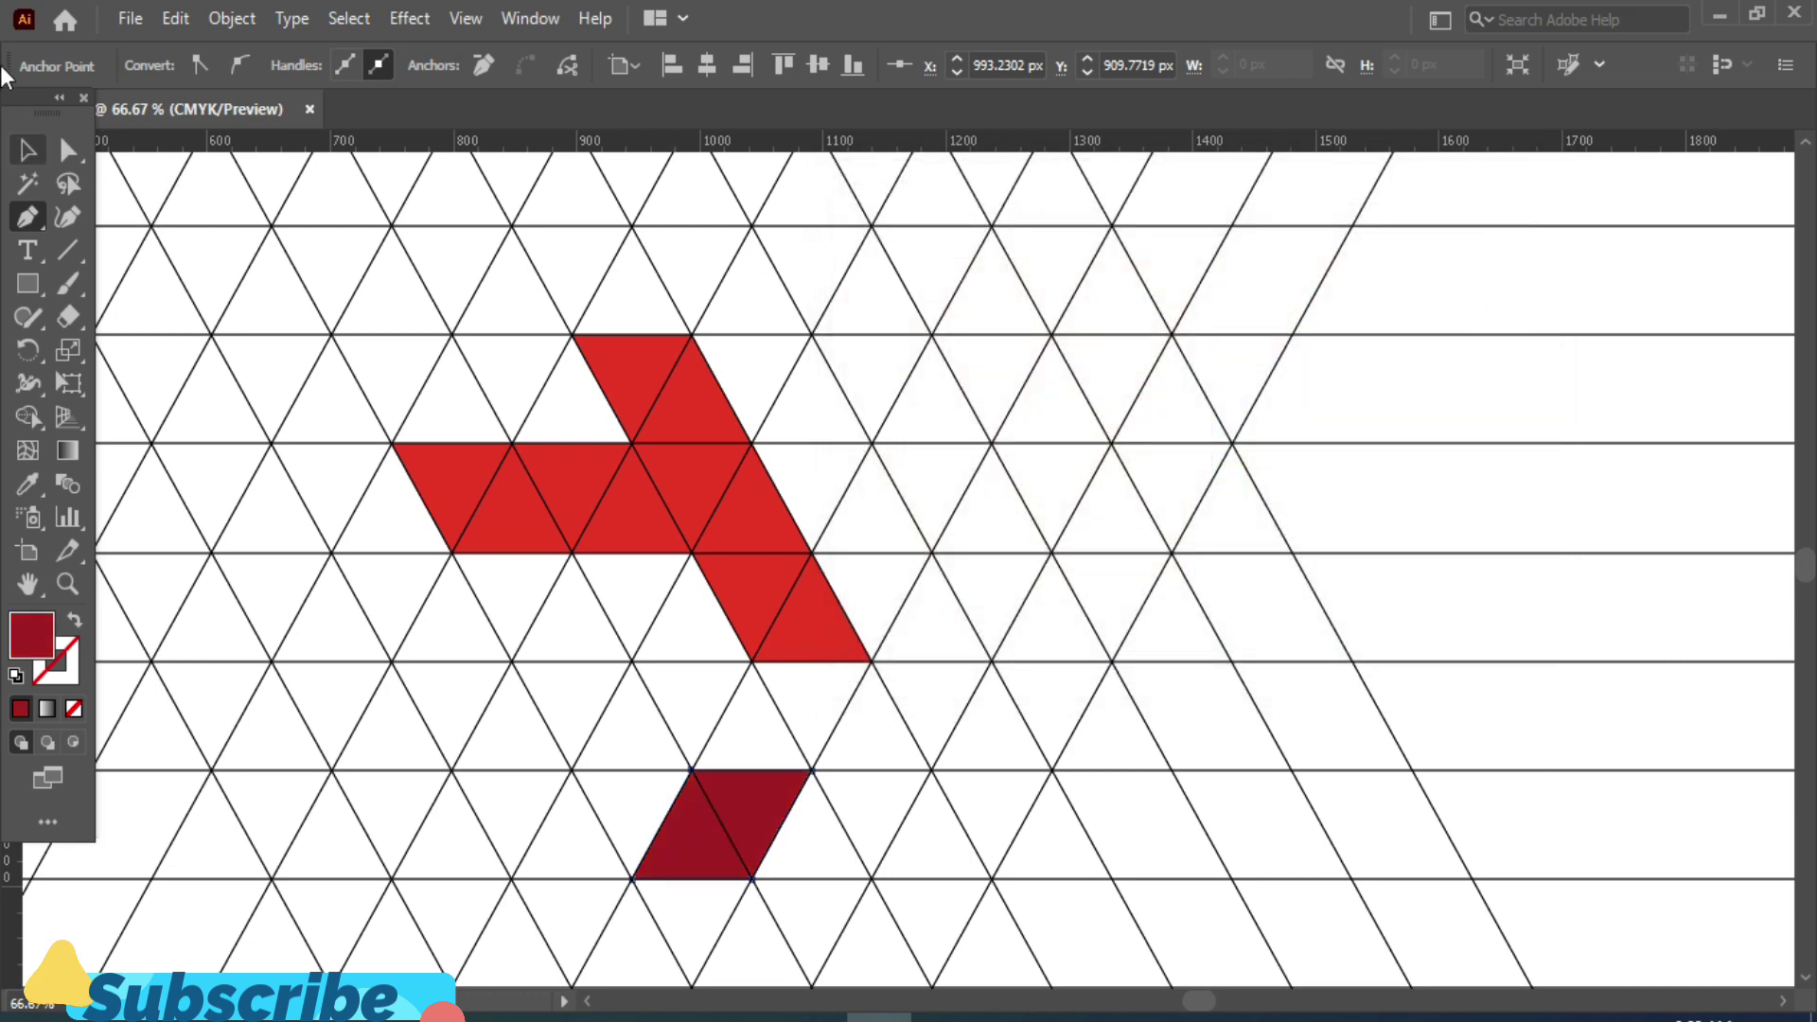
{"action": "left_click", "coordinate": [28, 151]}
Step: Fit the dark red parallelogram under the red face and draw a small grid triangle
{"action": "left_click_drag", "start_coordinate": [722, 839], "coordinate": [776, 729]}
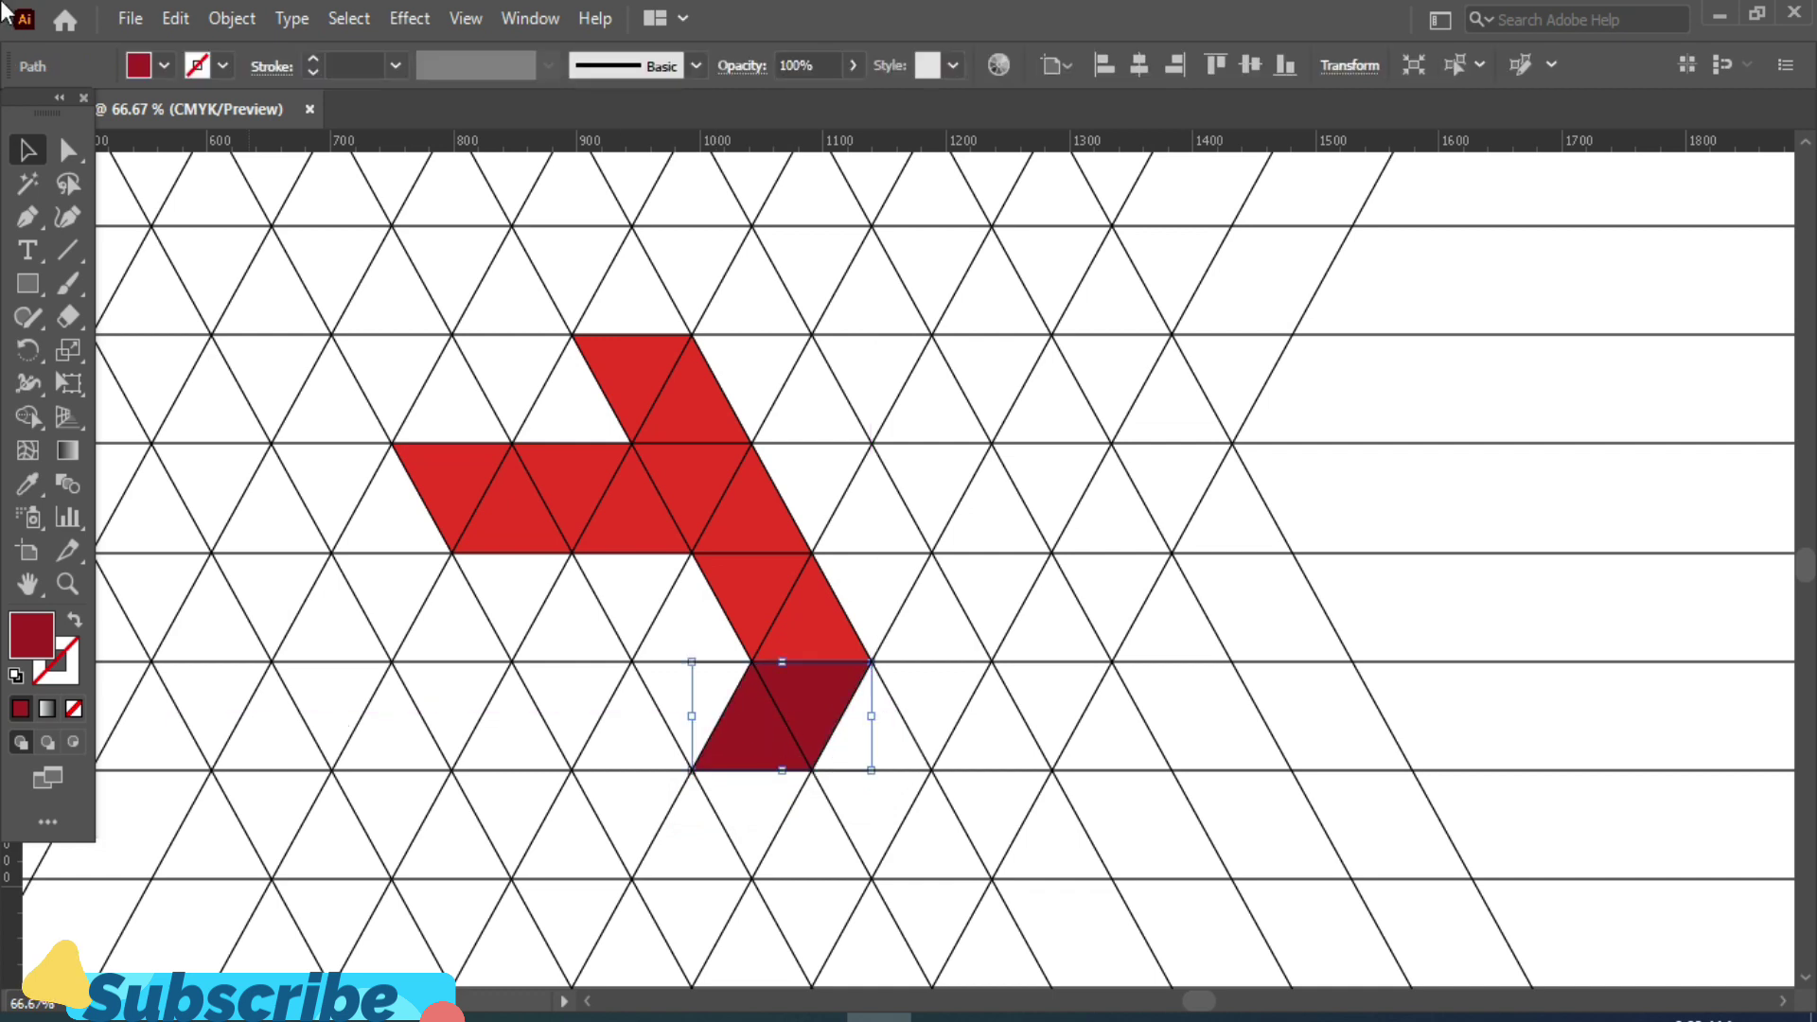
{"action": "left_click", "coordinate": [25, 230]}
{"action": "left_click", "coordinate": [179, 218]}
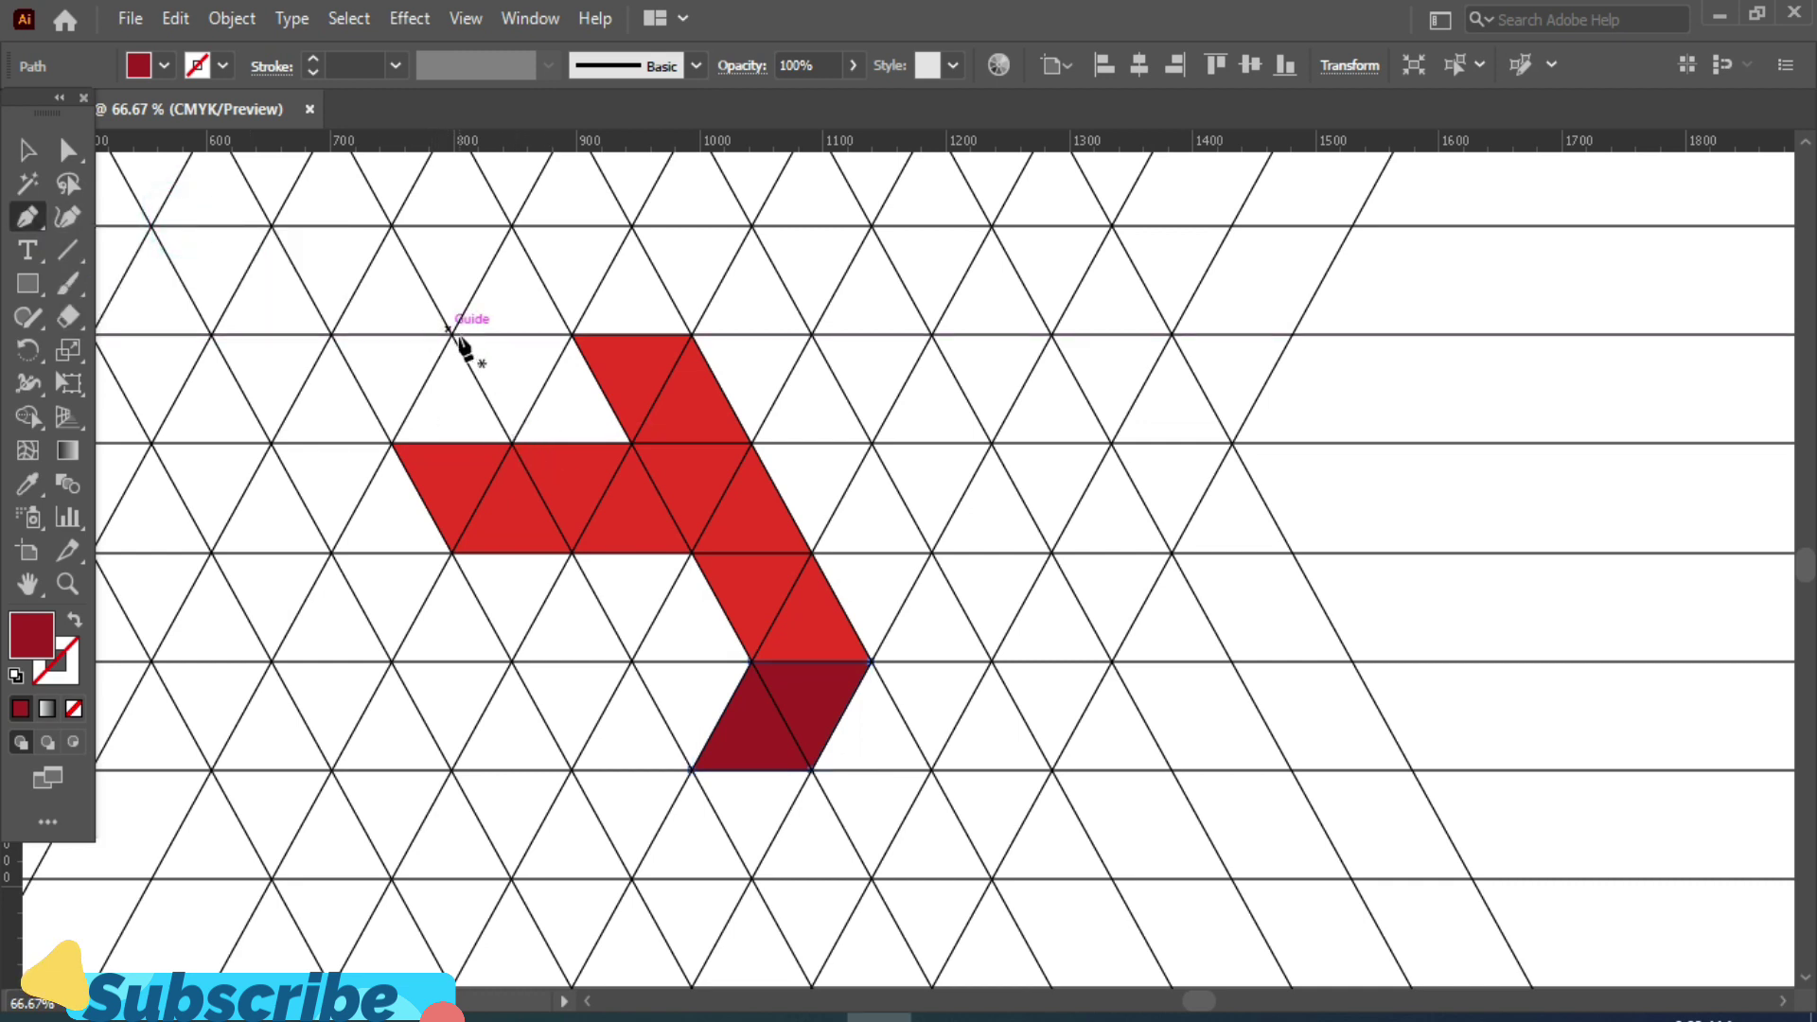
{"action": "left_click", "coordinate": [452, 334]}
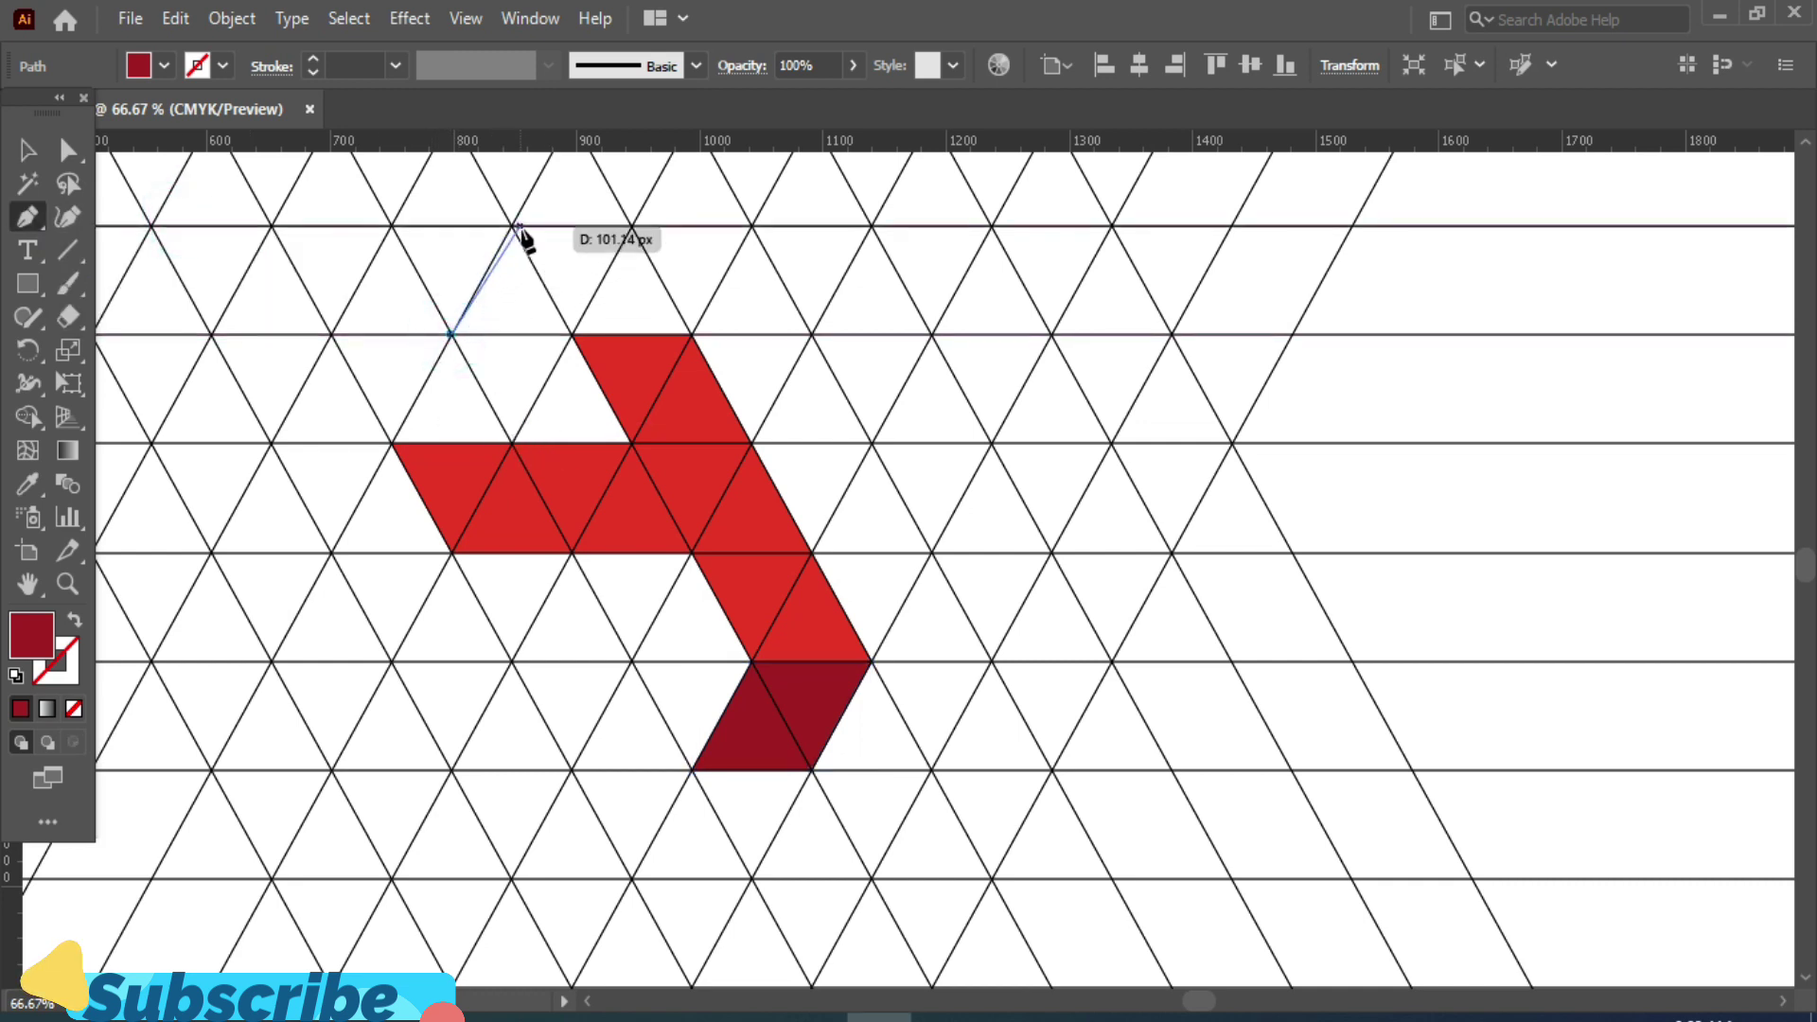
{"action": "left_click", "coordinate": [512, 226]}
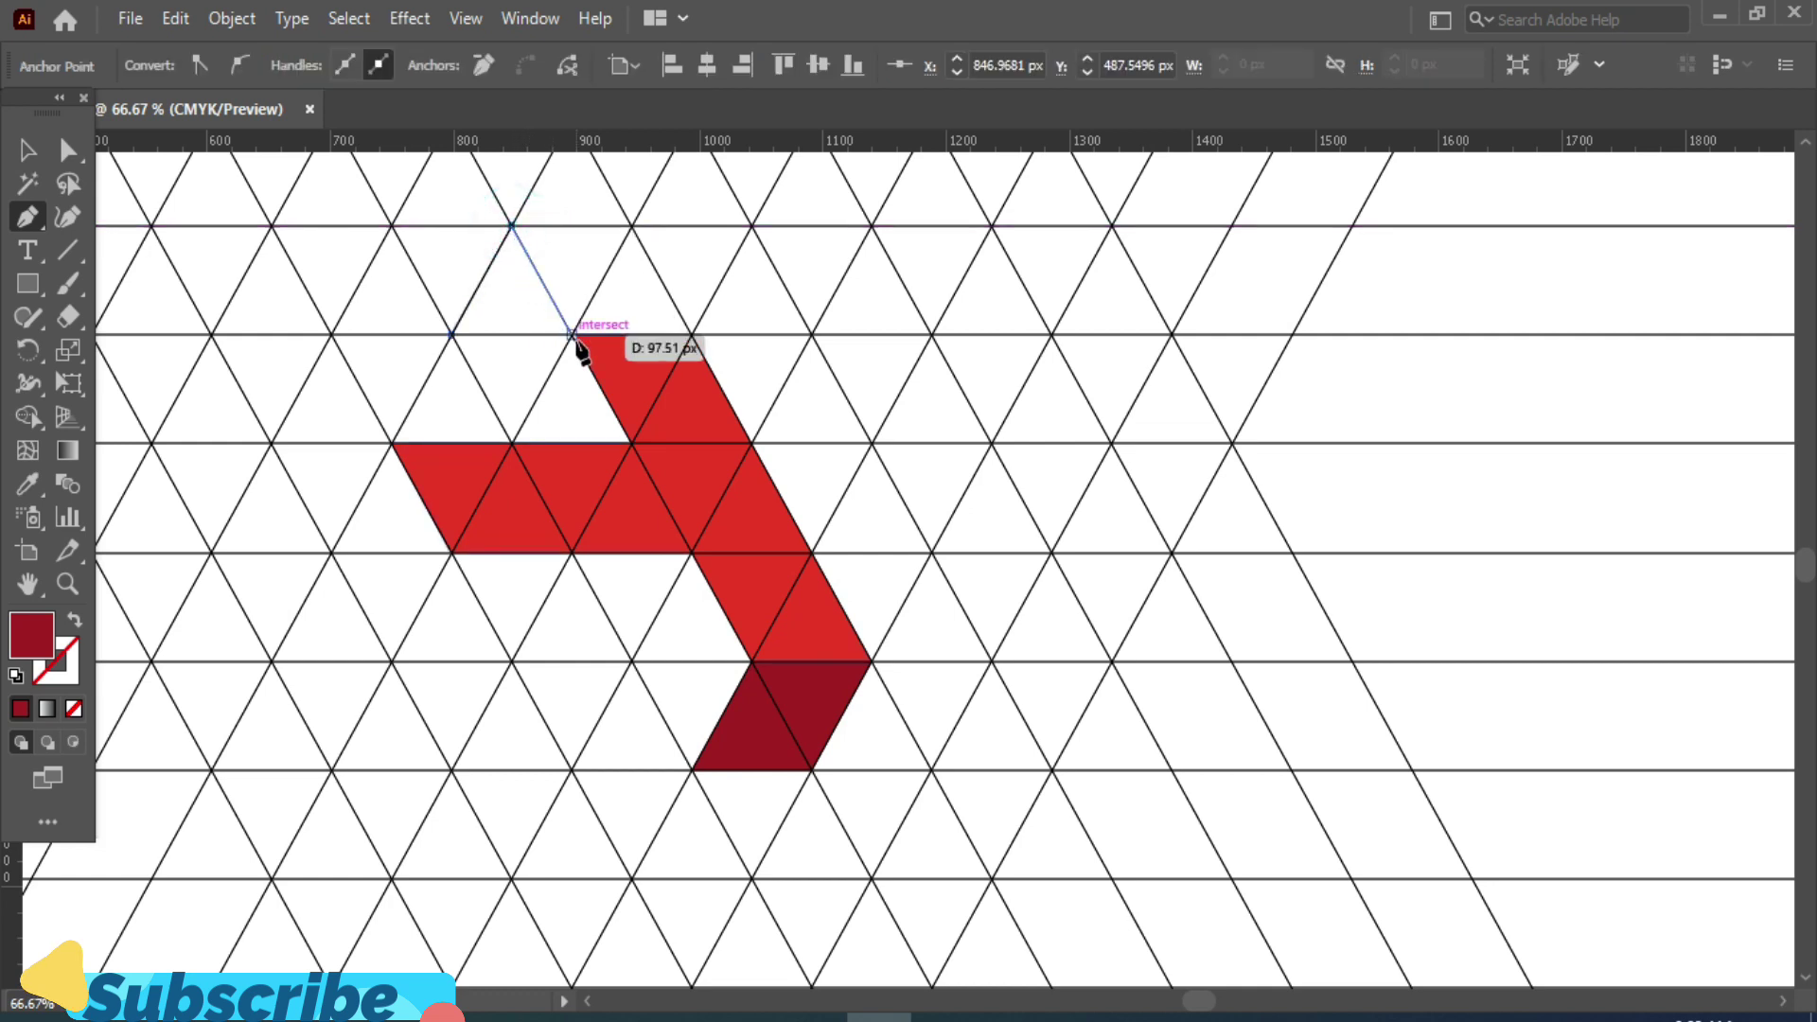
{"action": "left_click", "coordinate": [572, 335]}
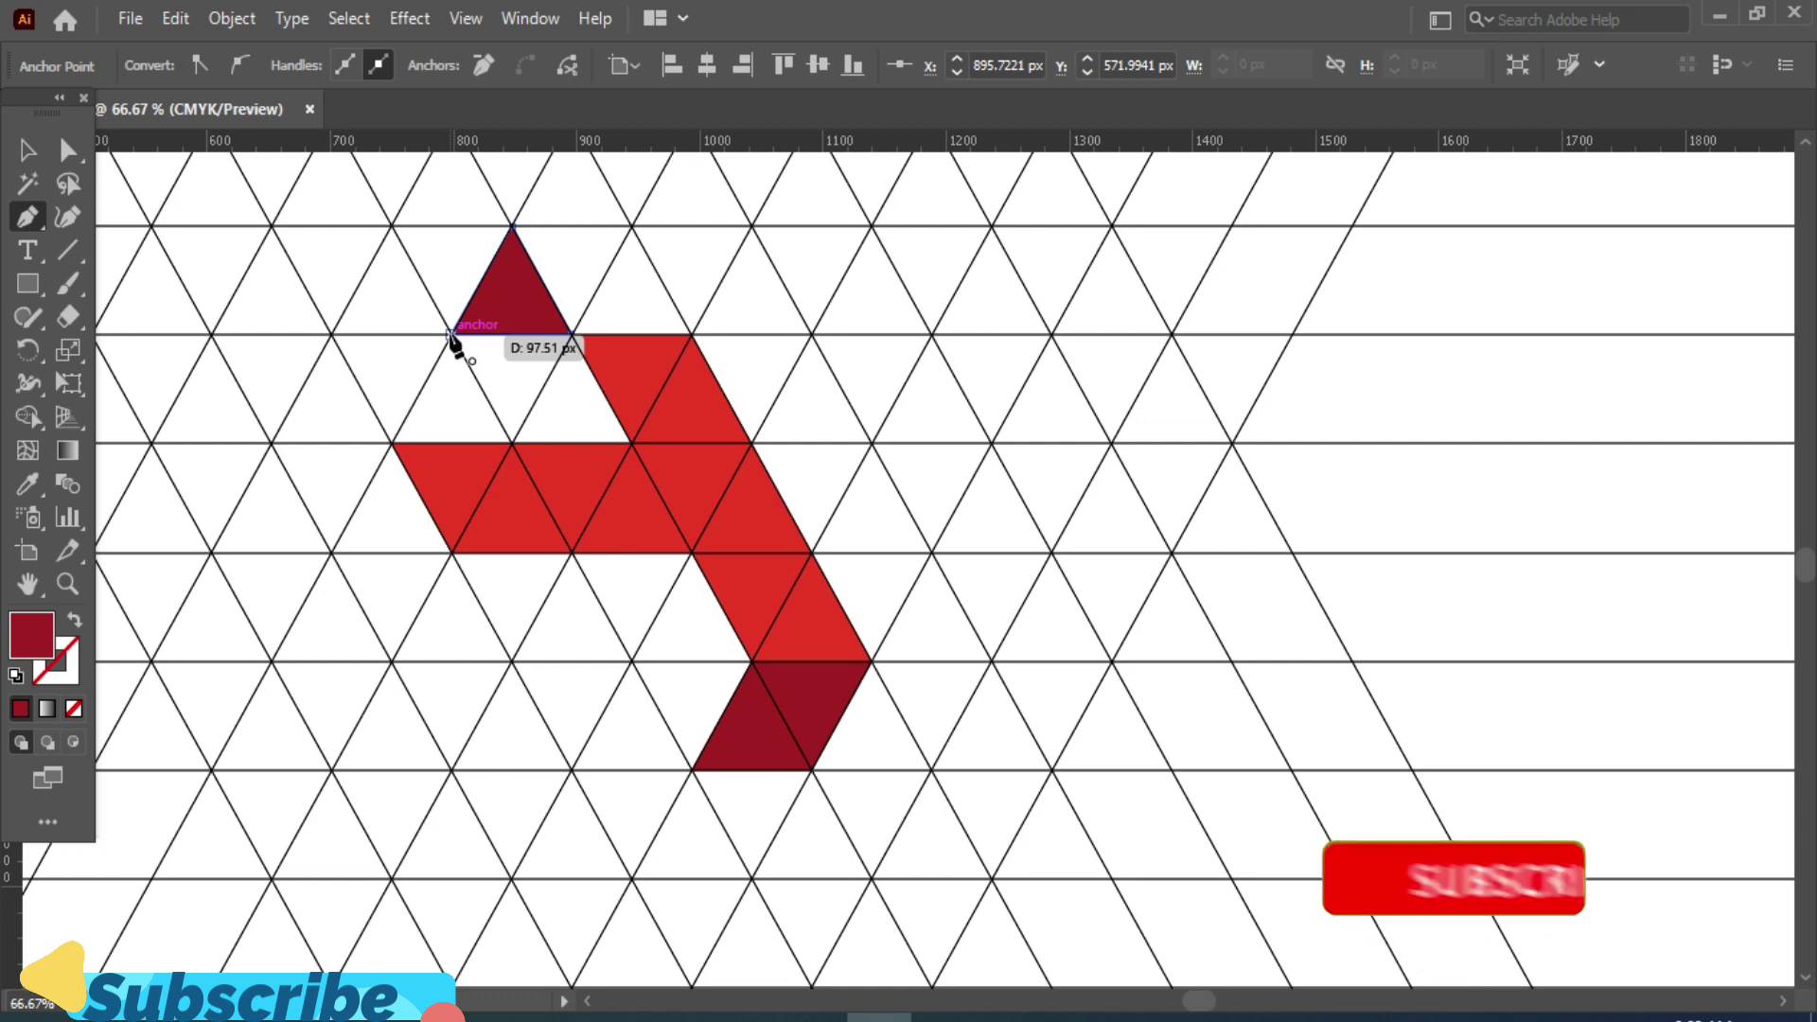
{"action": "left_click", "coordinate": [454, 335]}
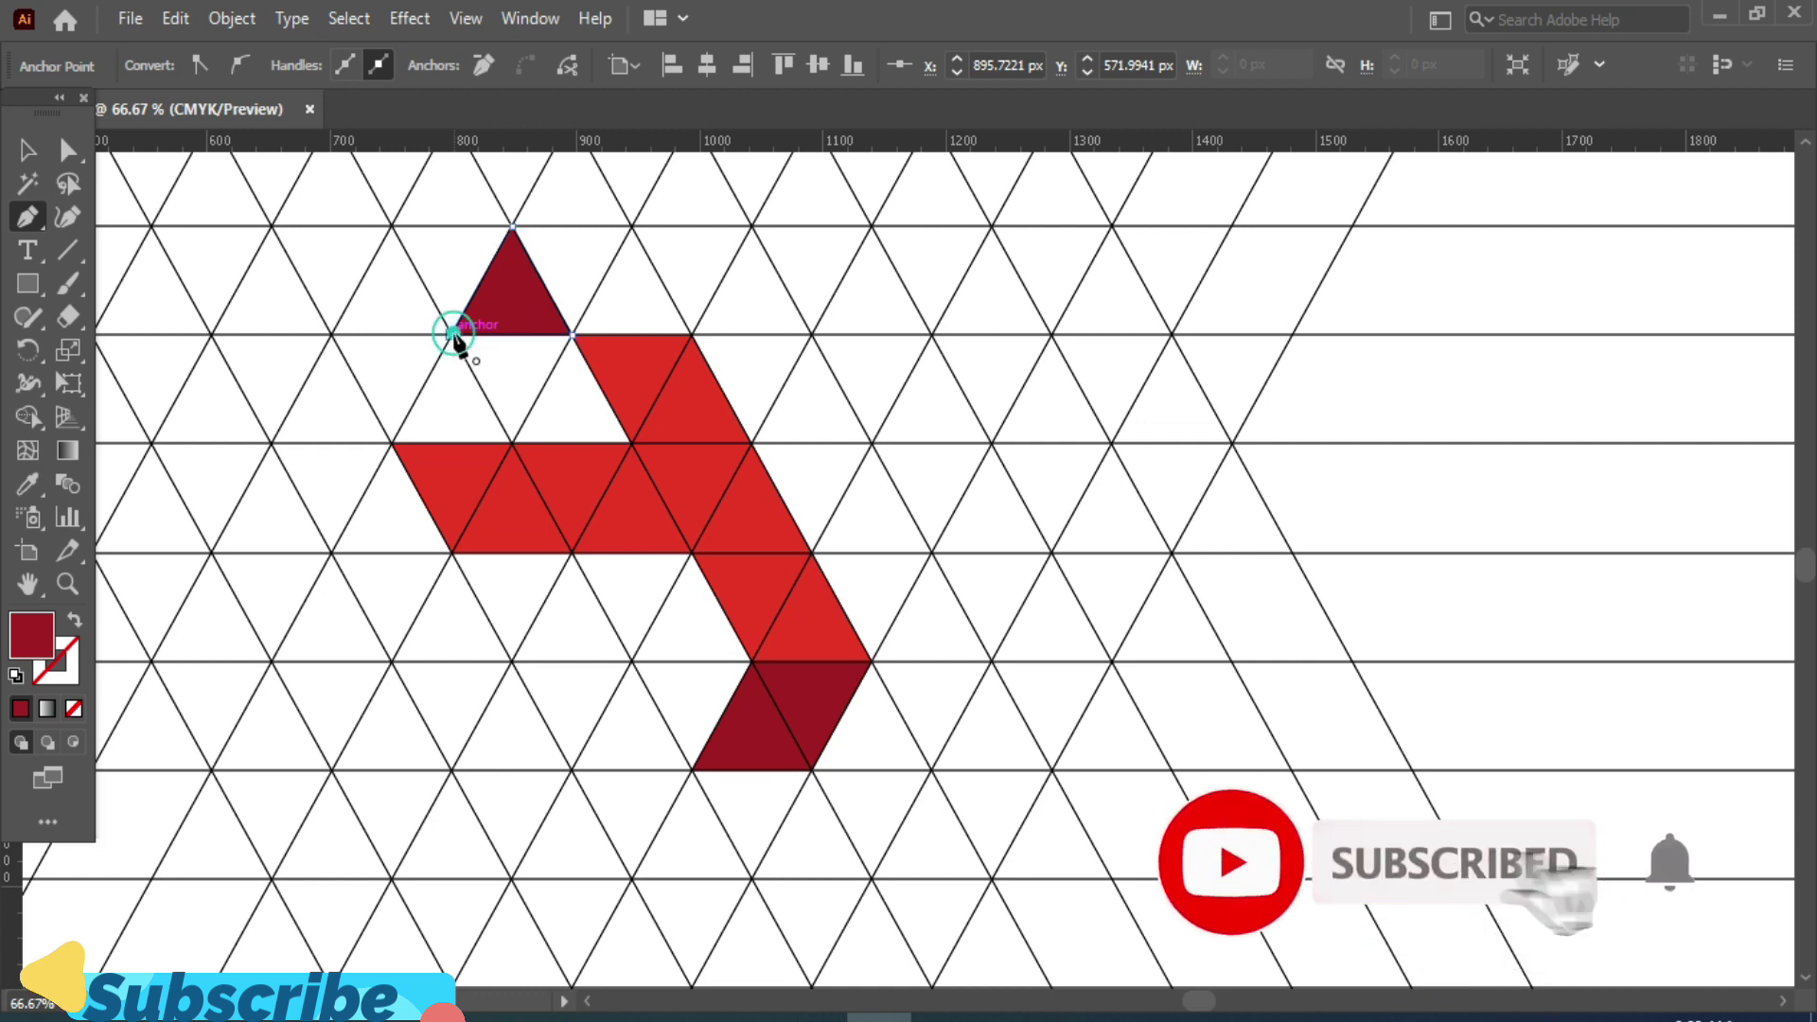
Step: Move the dark red triangle down into the notch at the top of the A
{"action": "left_click", "coordinate": [27, 150]}
{"action": "left_click", "coordinate": [541, 314]}
{"action": "left_click_drag", "start_coordinate": [518, 303], "coordinate": [579, 409]}
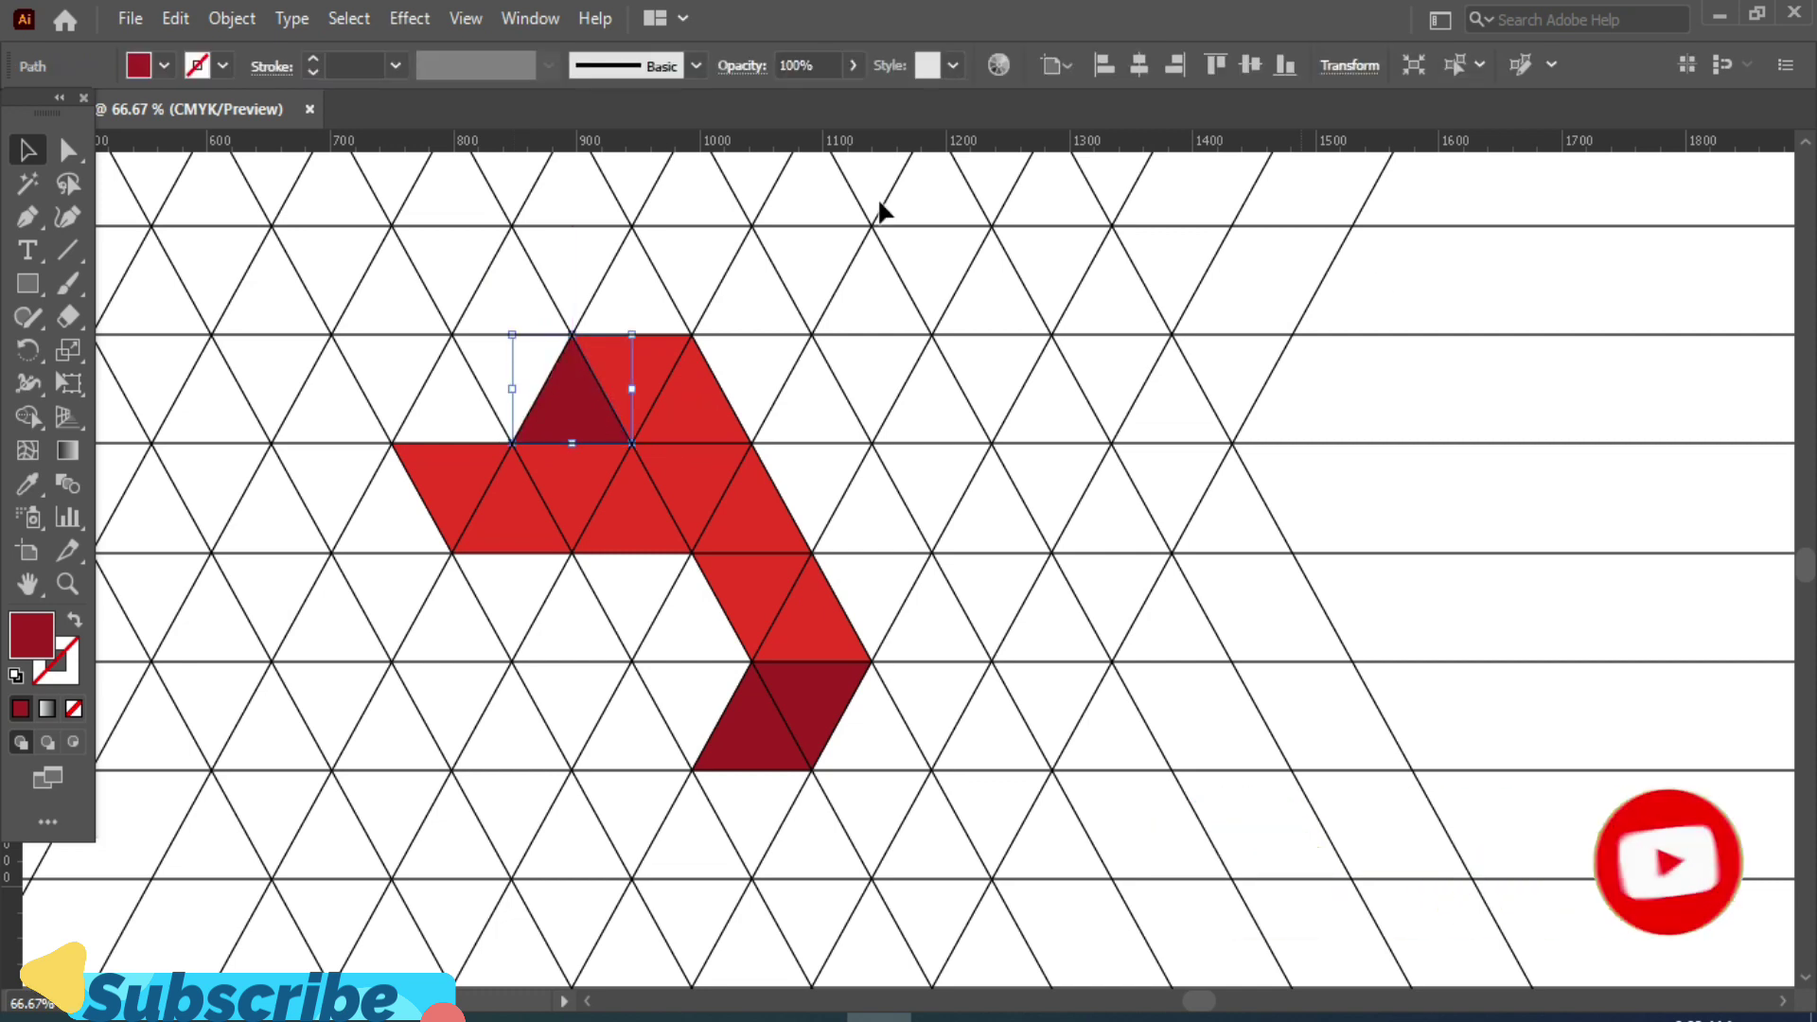
{"action": "left_click", "coordinate": [27, 149]}
Step: Draw a dark red diamond and move it to the left end of the A's crossbar
{"action": "left_click", "coordinate": [1428, 394]}
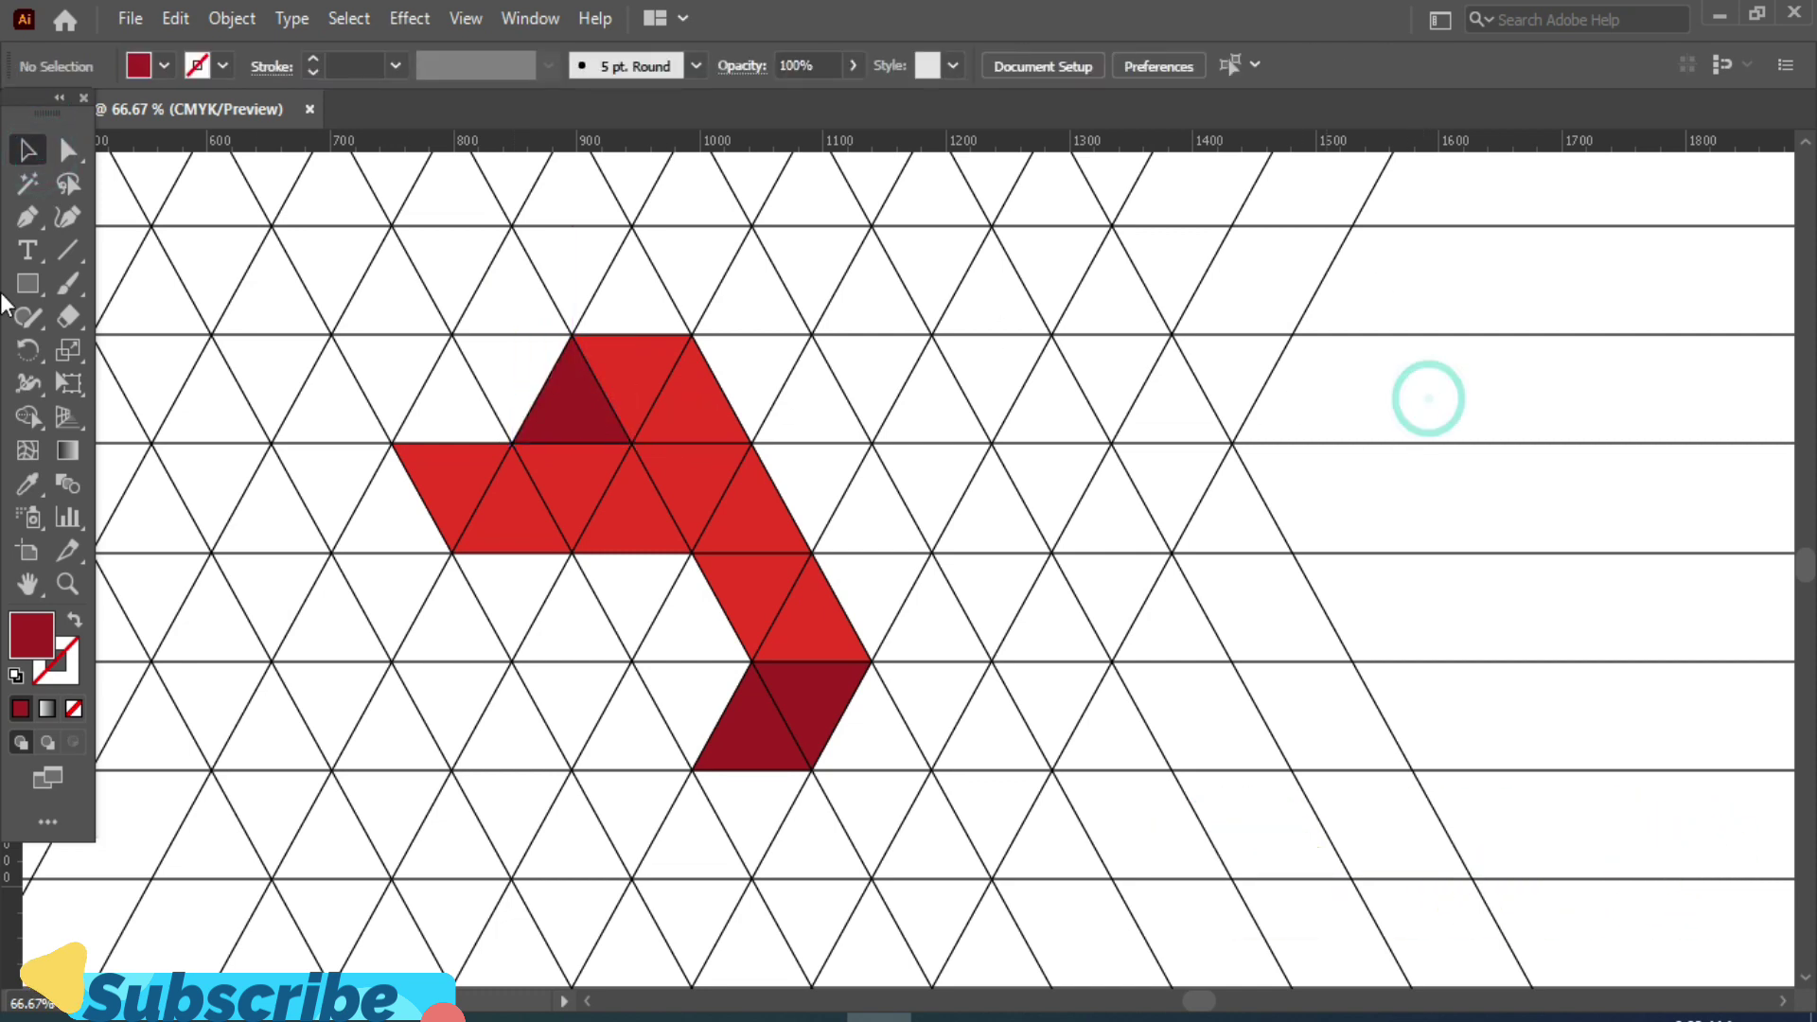
{"action": "left_click", "coordinate": [28, 217]}
{"action": "left_click", "coordinate": [154, 227]}
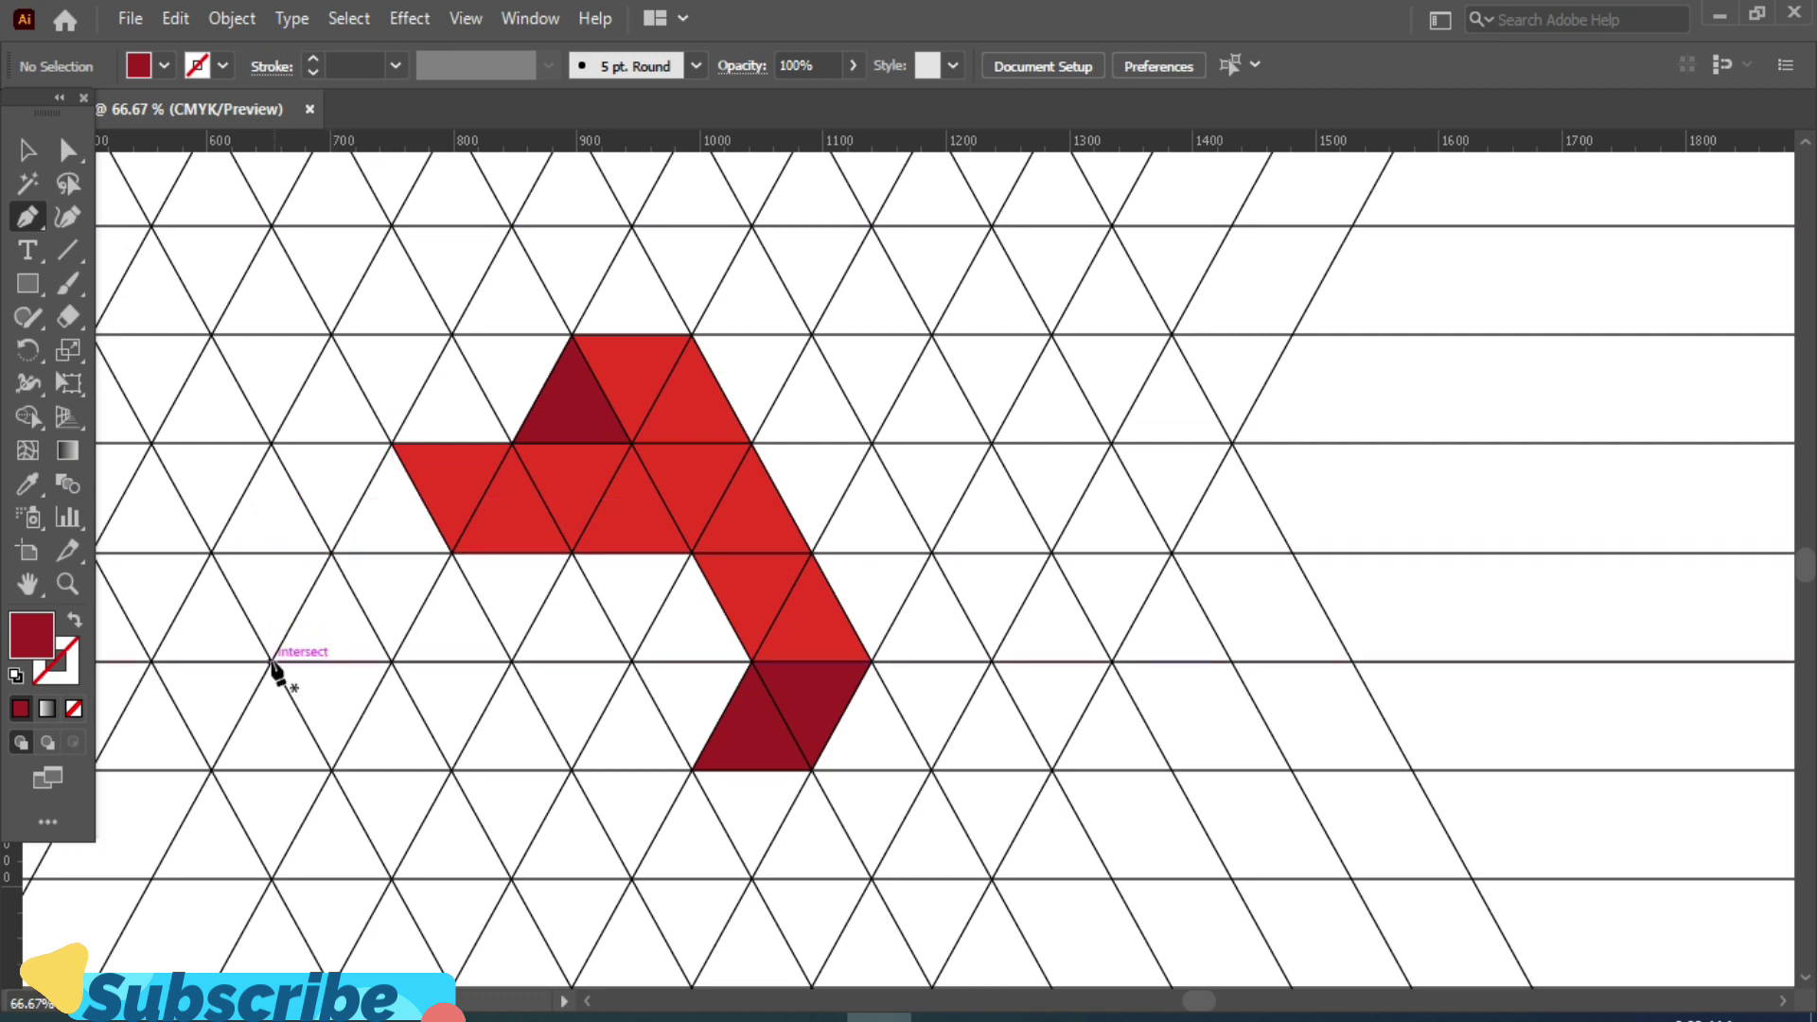
{"action": "left_click", "coordinate": [272, 660]}
{"action": "left_click", "coordinate": [330, 551]}
{"action": "left_click", "coordinate": [390, 661]}
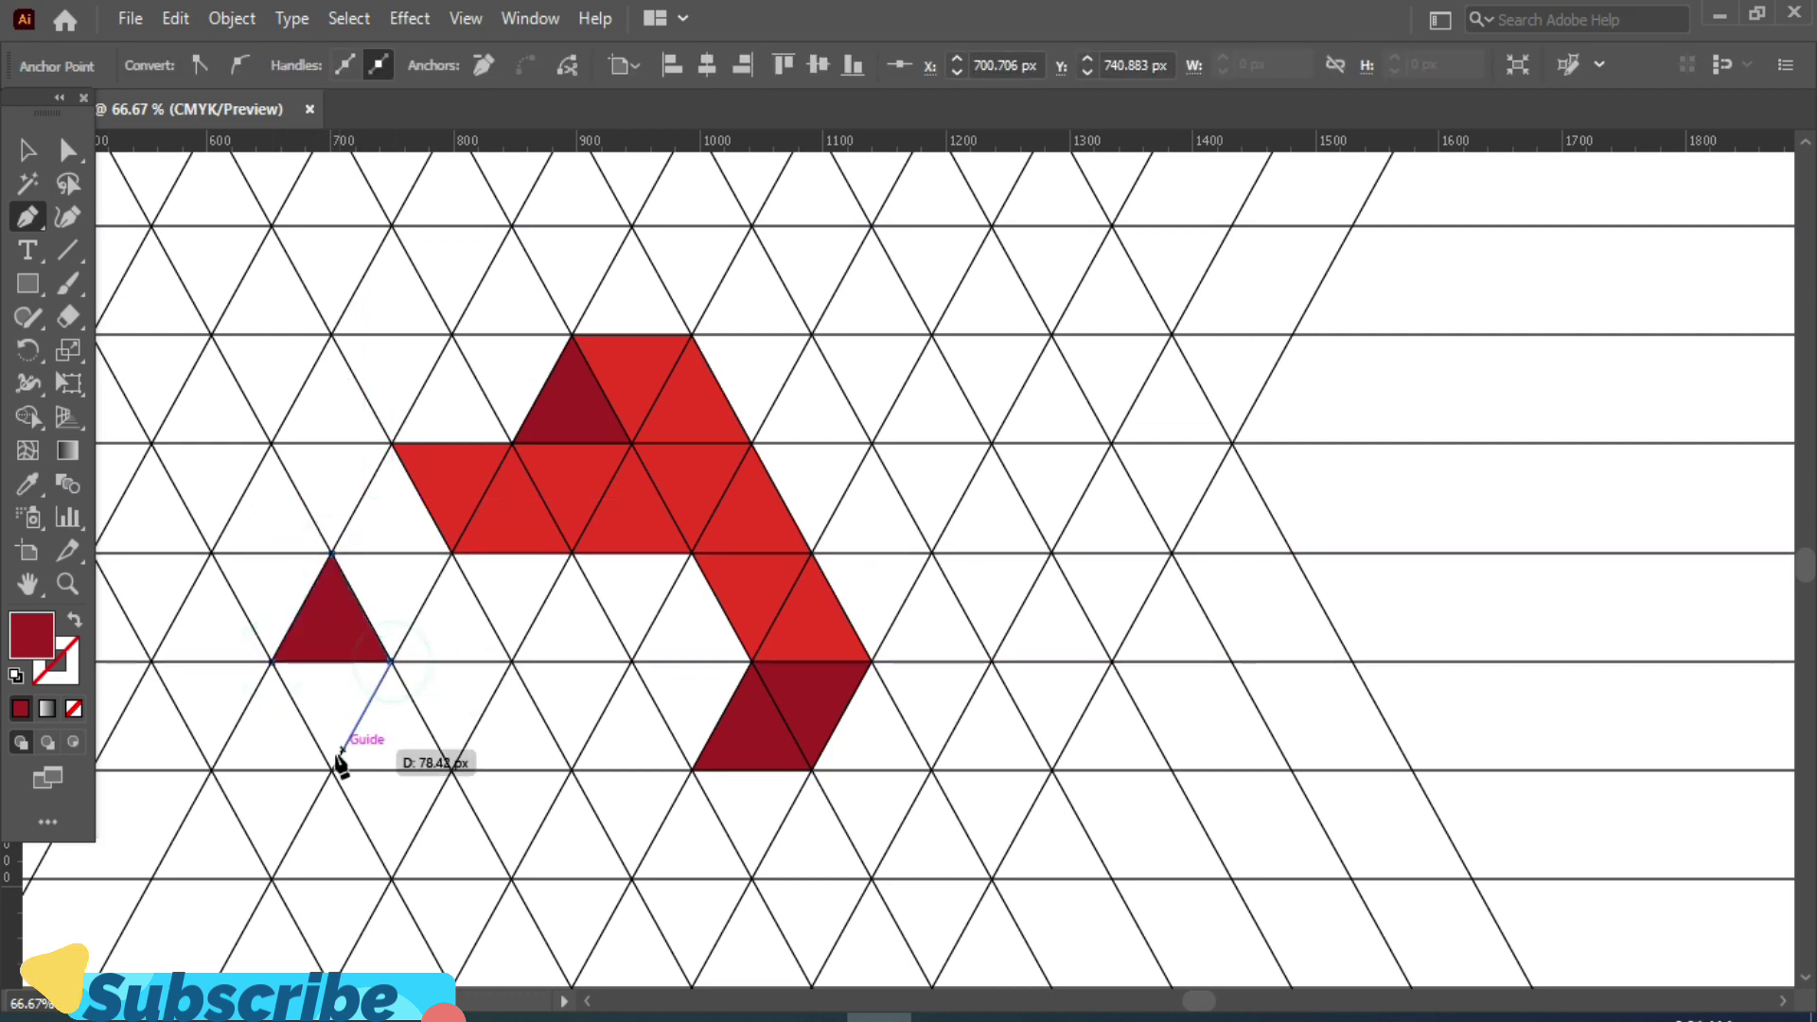
{"action": "left_click", "coordinate": [330, 770]}
{"action": "left_click", "coordinate": [271, 661]}
{"action": "key", "text": "v"}
{"action": "left_click_drag", "start_coordinate": [350, 696], "coordinate": [409, 587]}
Step: Draw a second diamond lower on the grid, then delete it as misplaced
{"action": "left_click", "coordinate": [27, 220]}
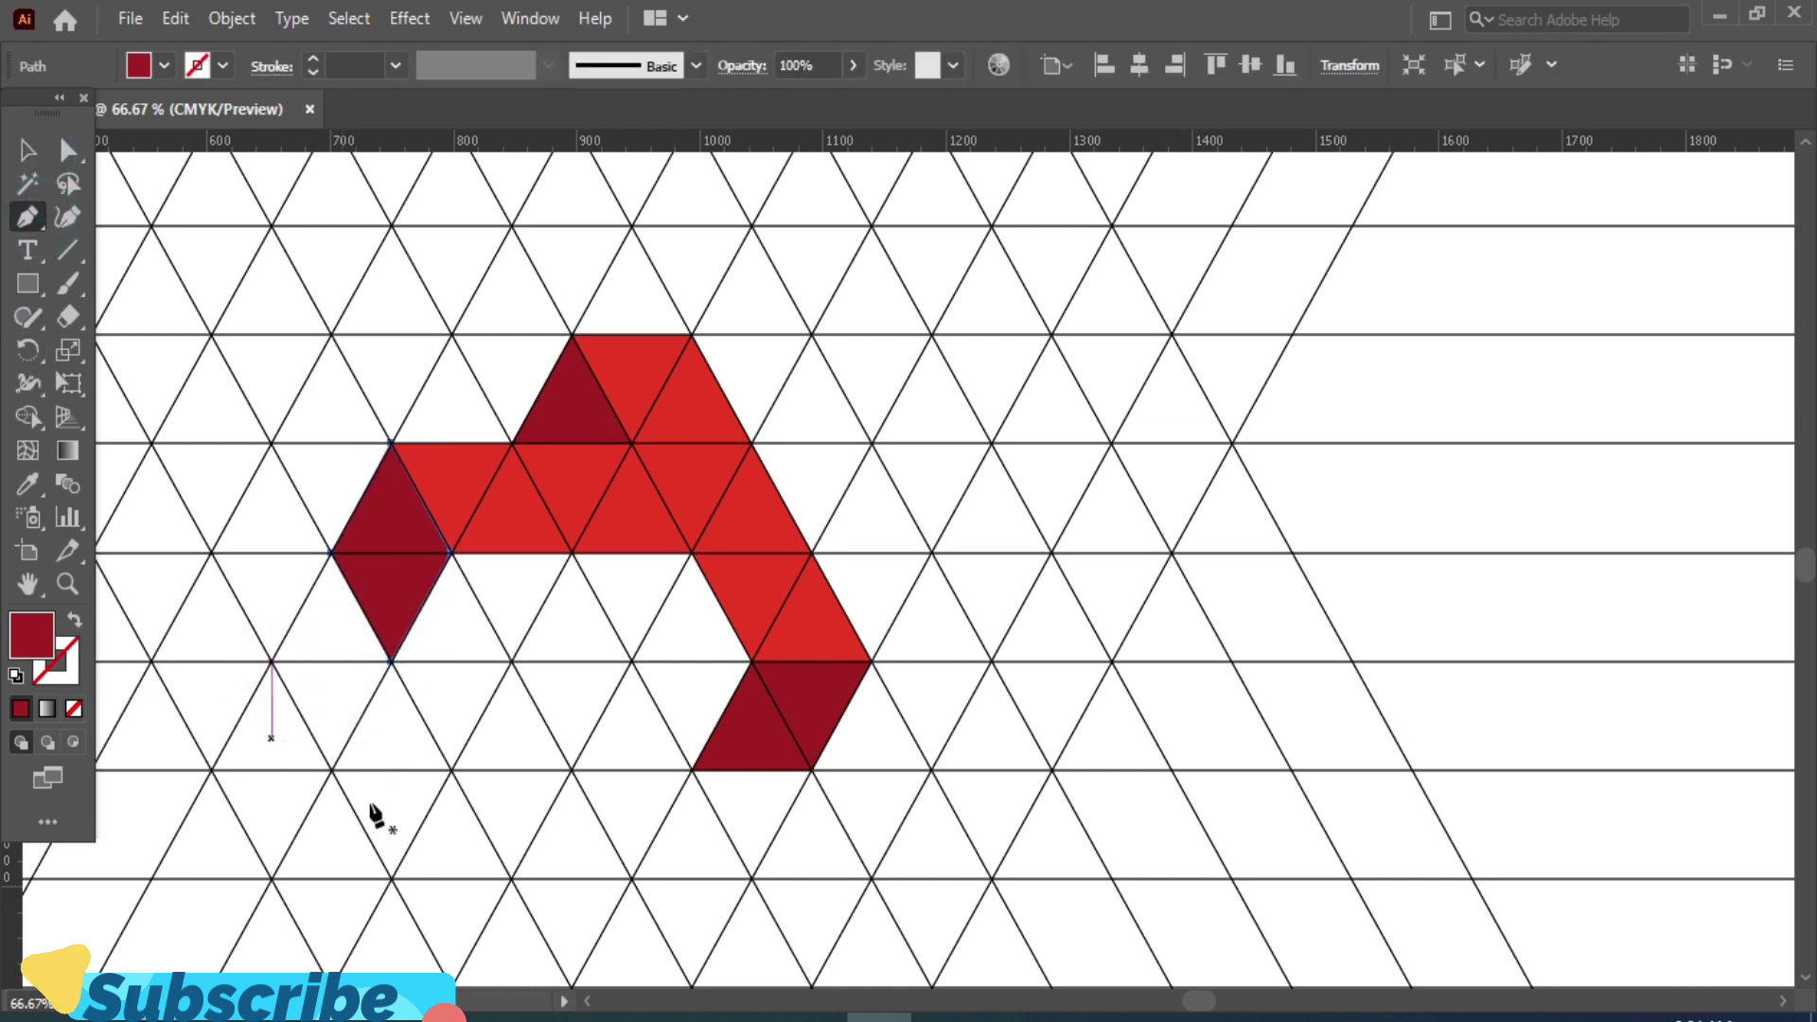
{"action": "left_click", "coordinate": [271, 878]}
{"action": "left_click", "coordinate": [331, 769]}
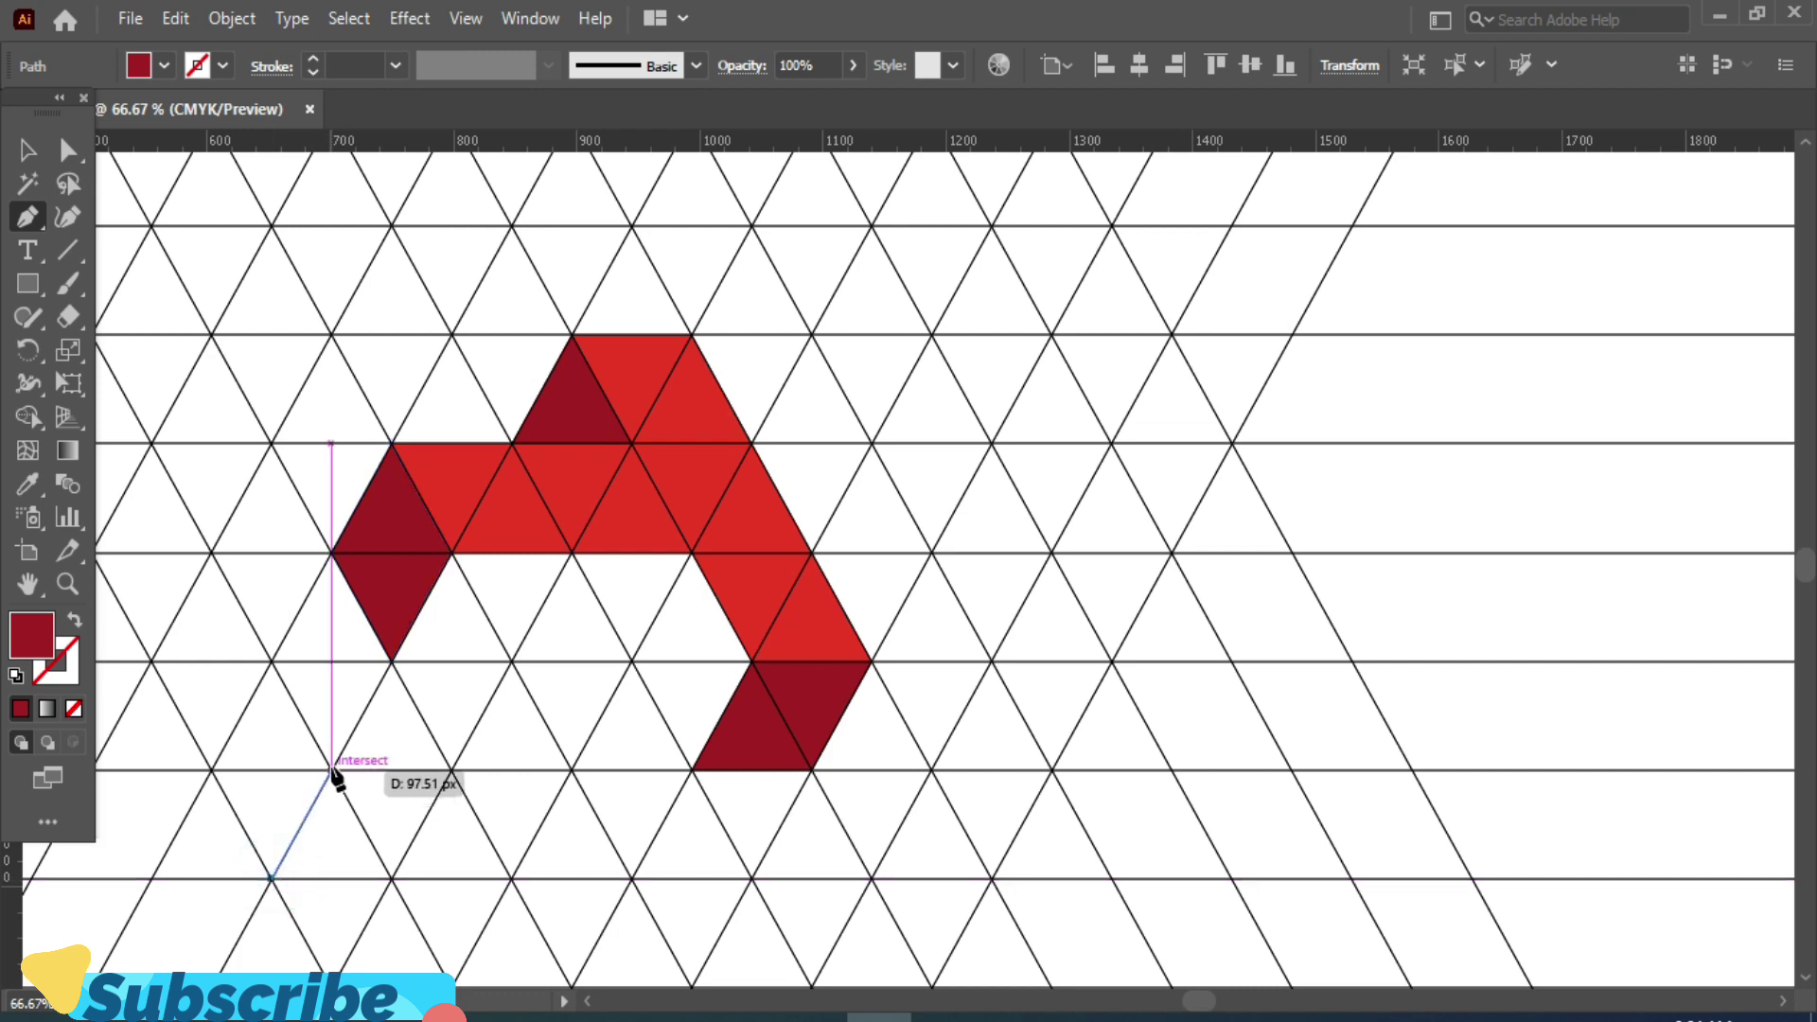
{"action": "left_click", "coordinate": [390, 878]}
{"action": "scroll", "coordinate": [325, 944], "scroll_direction": "down", "scroll_amount": 1}
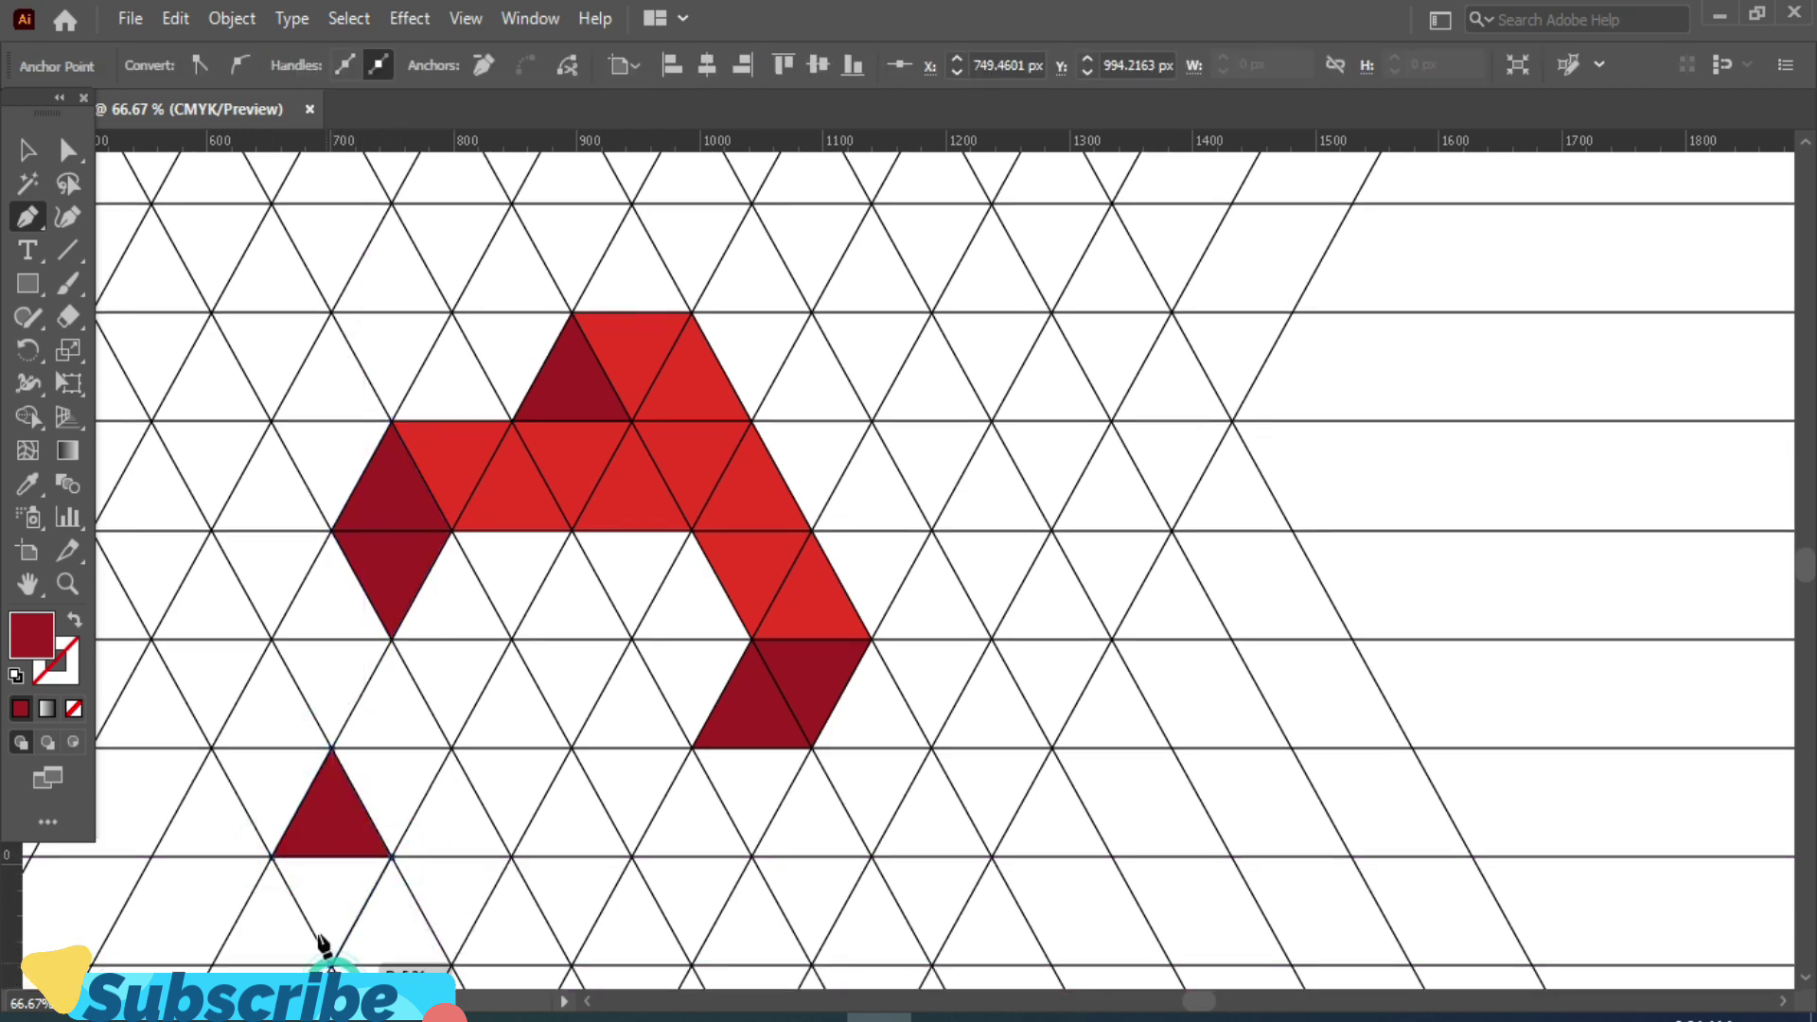
{"action": "left_click", "coordinate": [331, 965]}
{"action": "left_click", "coordinate": [271, 857]}
{"action": "key", "text": "v"}
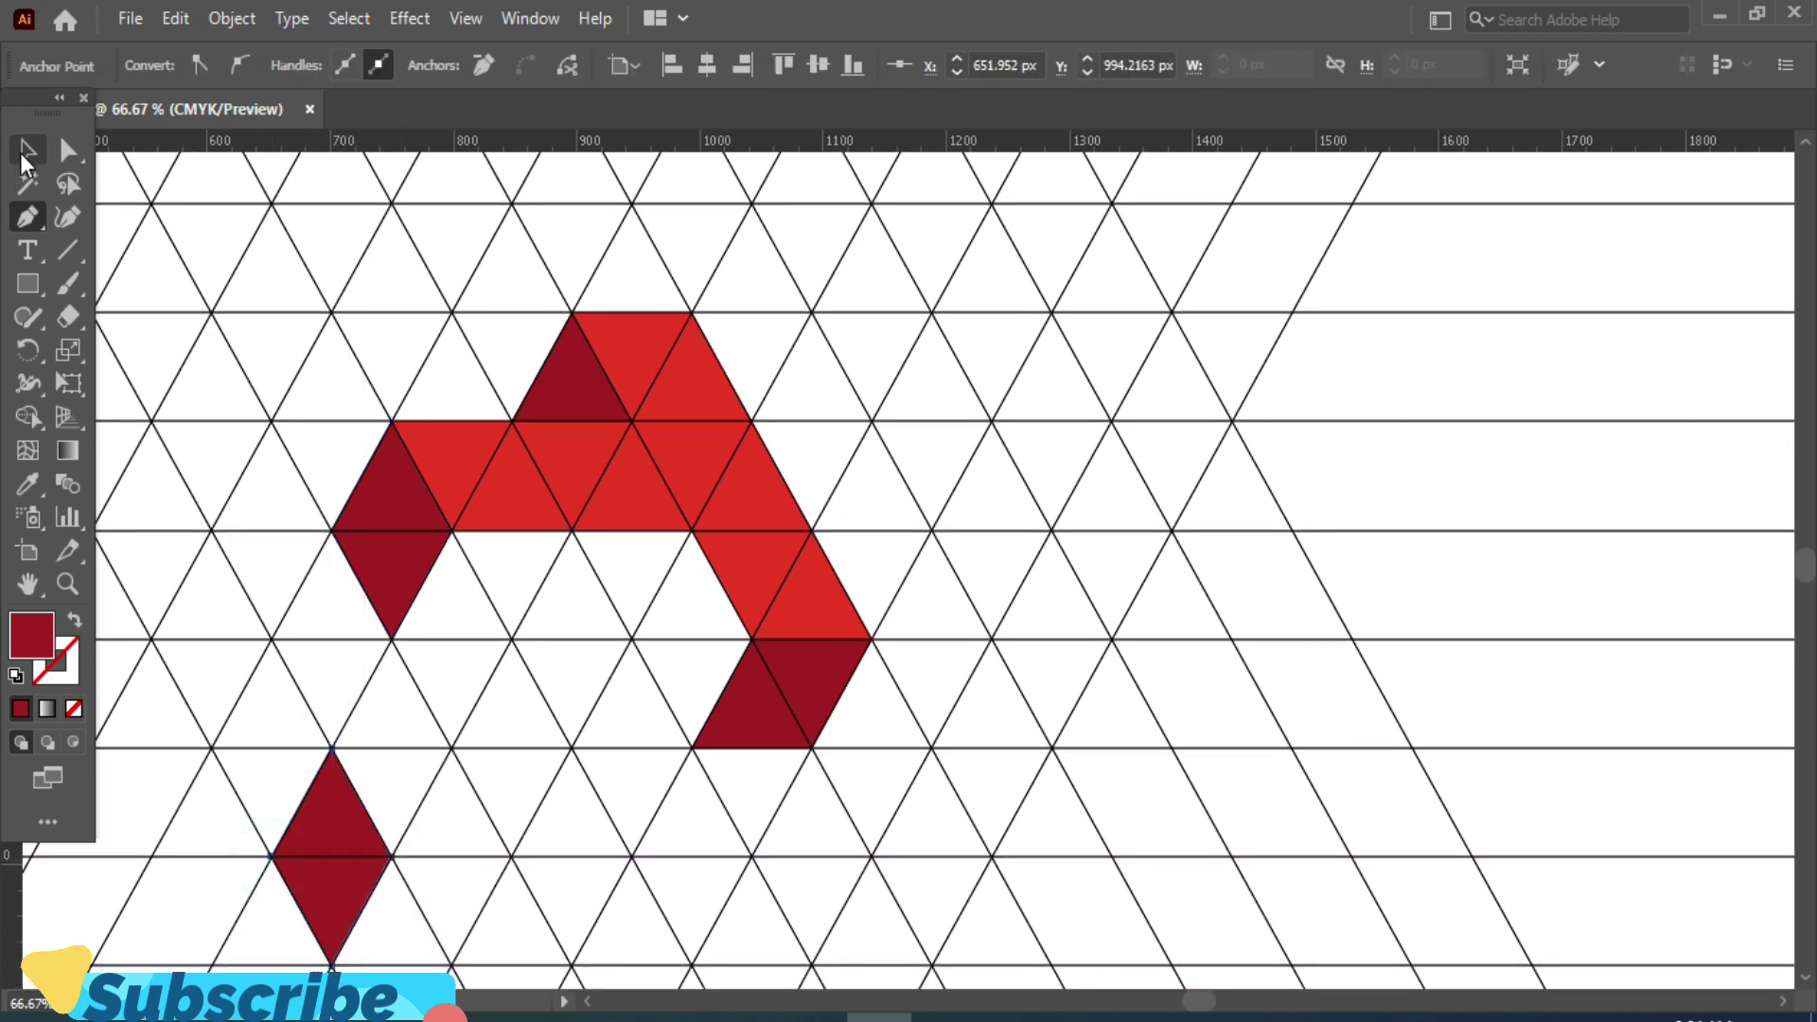
{"action": "left_click_drag", "start_coordinate": [341, 903], "coordinate": [512, 769]}
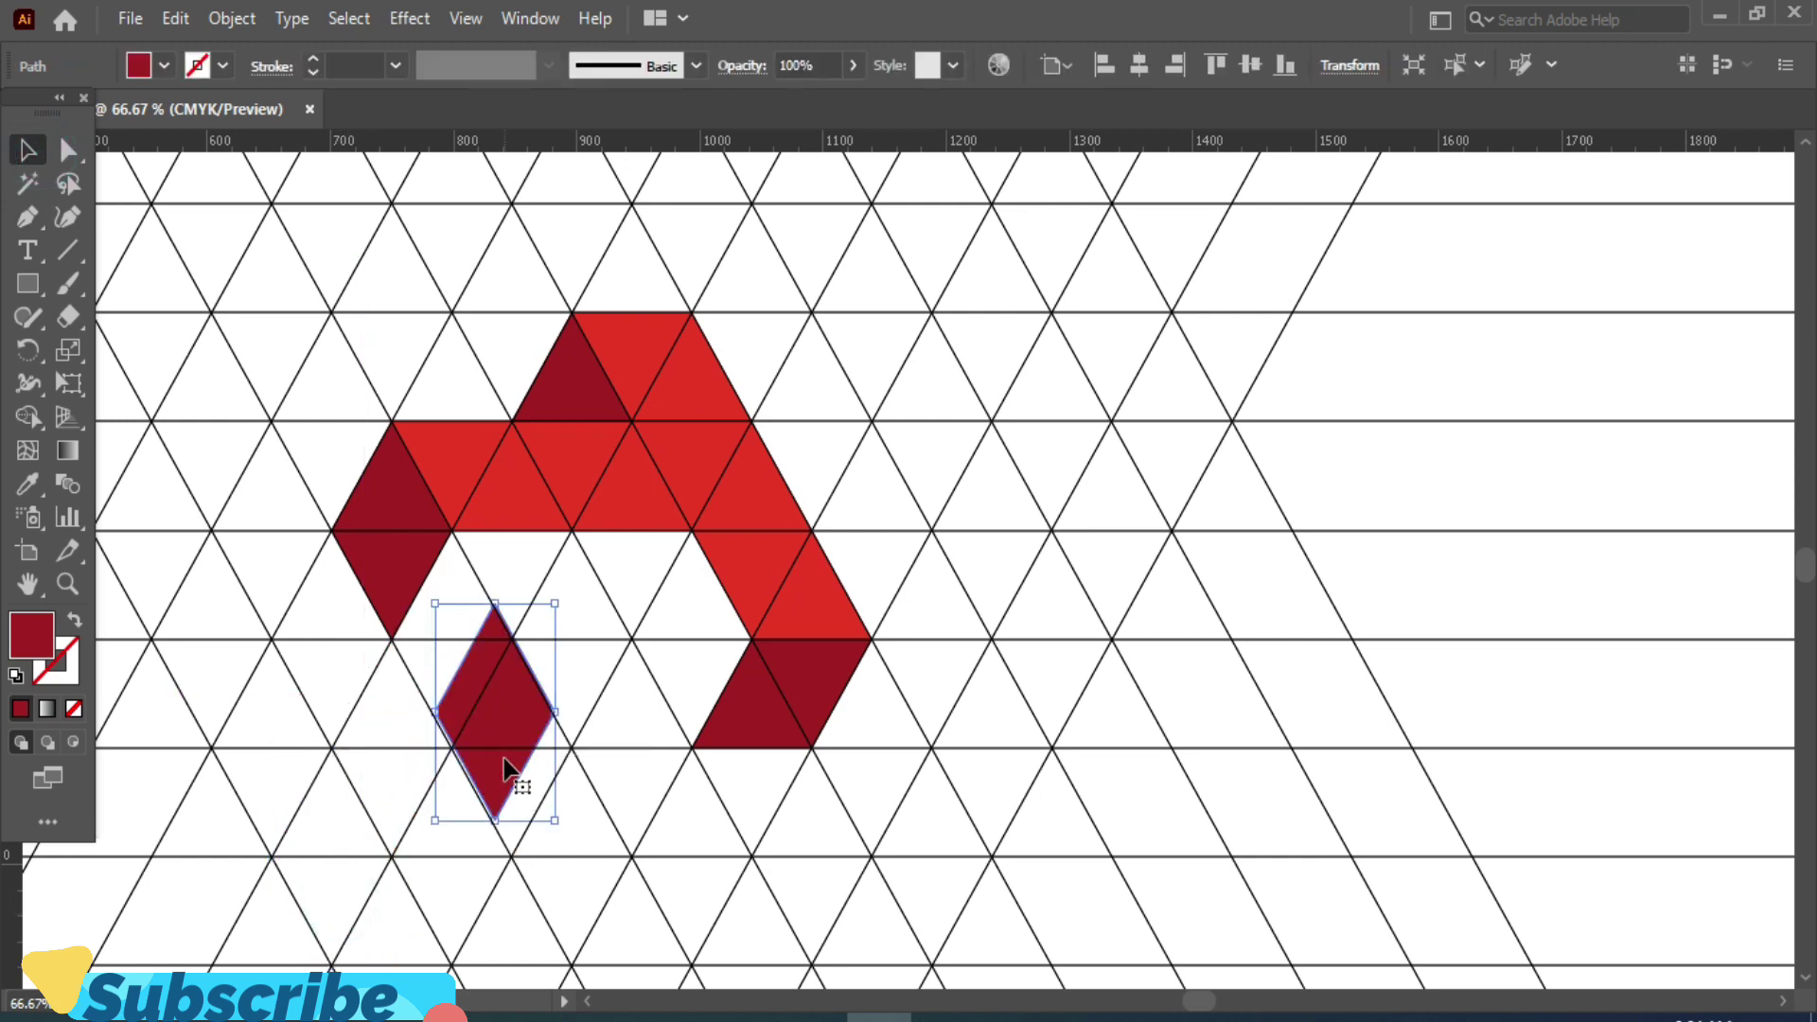
{"action": "key", "text": "Delete"}
Step: Draw a dark red parallelogram and fit it beneath the A's left diamond
{"action": "key", "text": "p"}
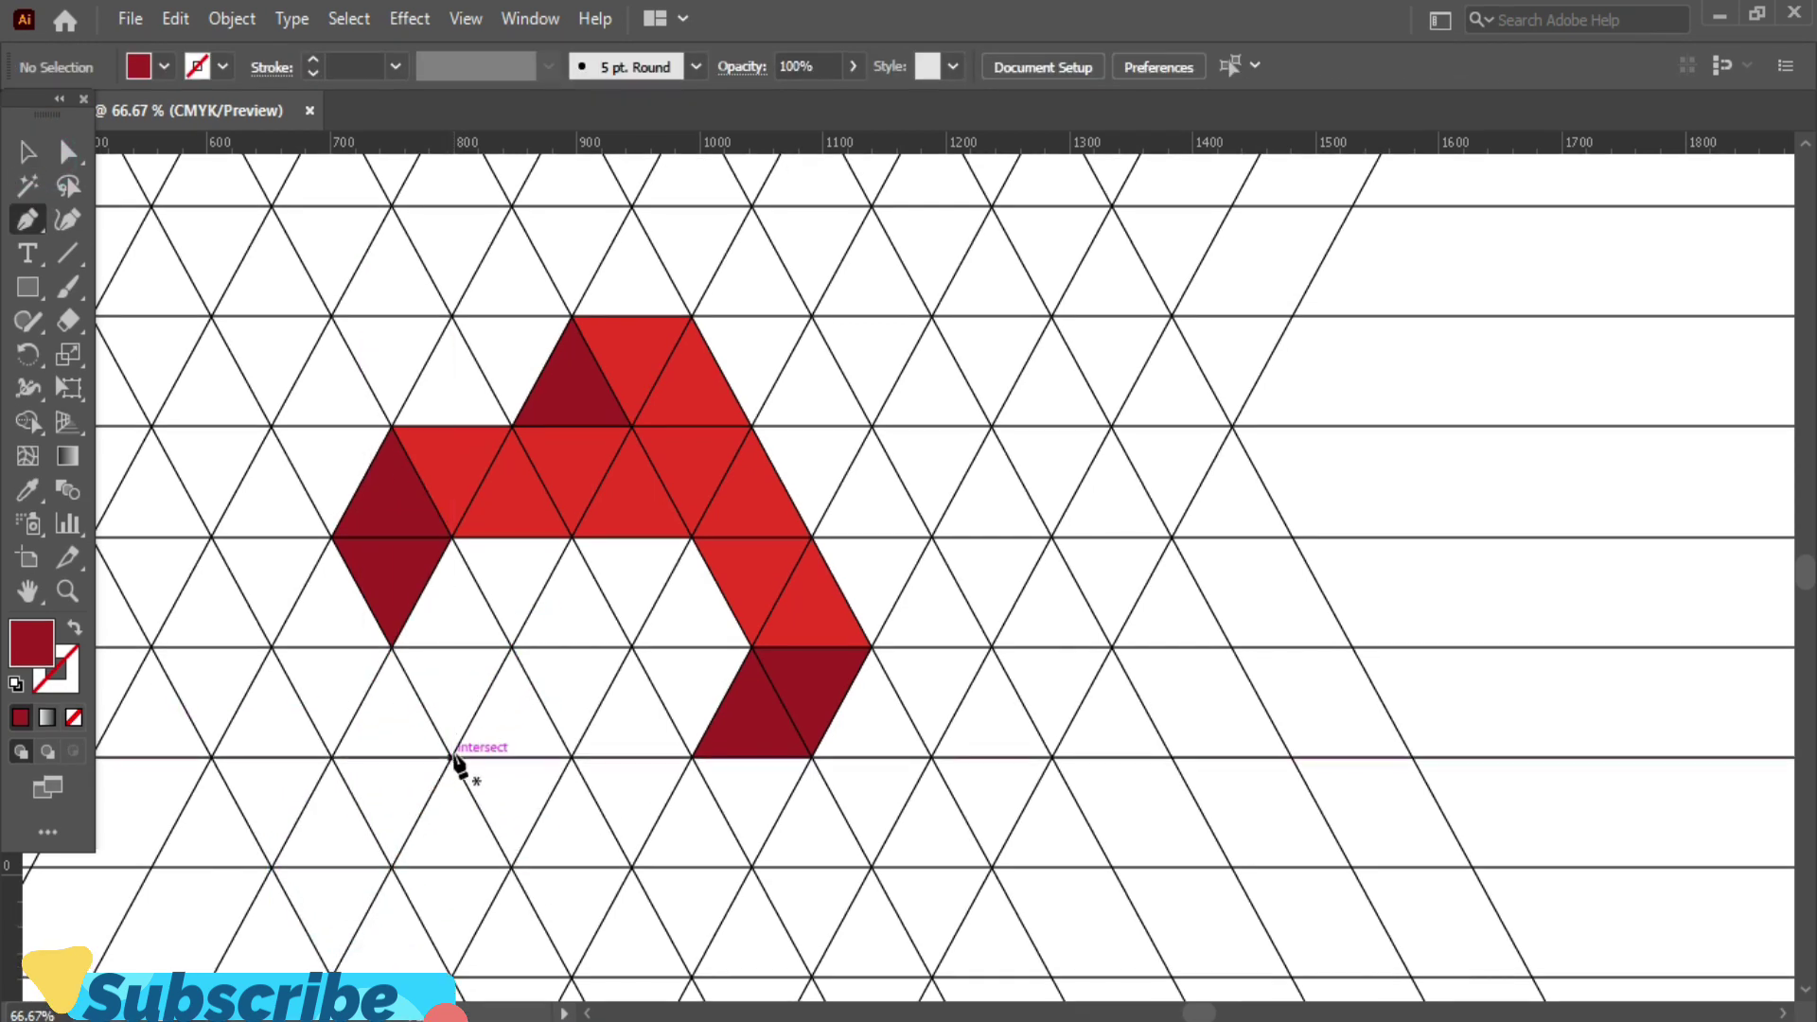
{"action": "left_click", "coordinate": [451, 757]}
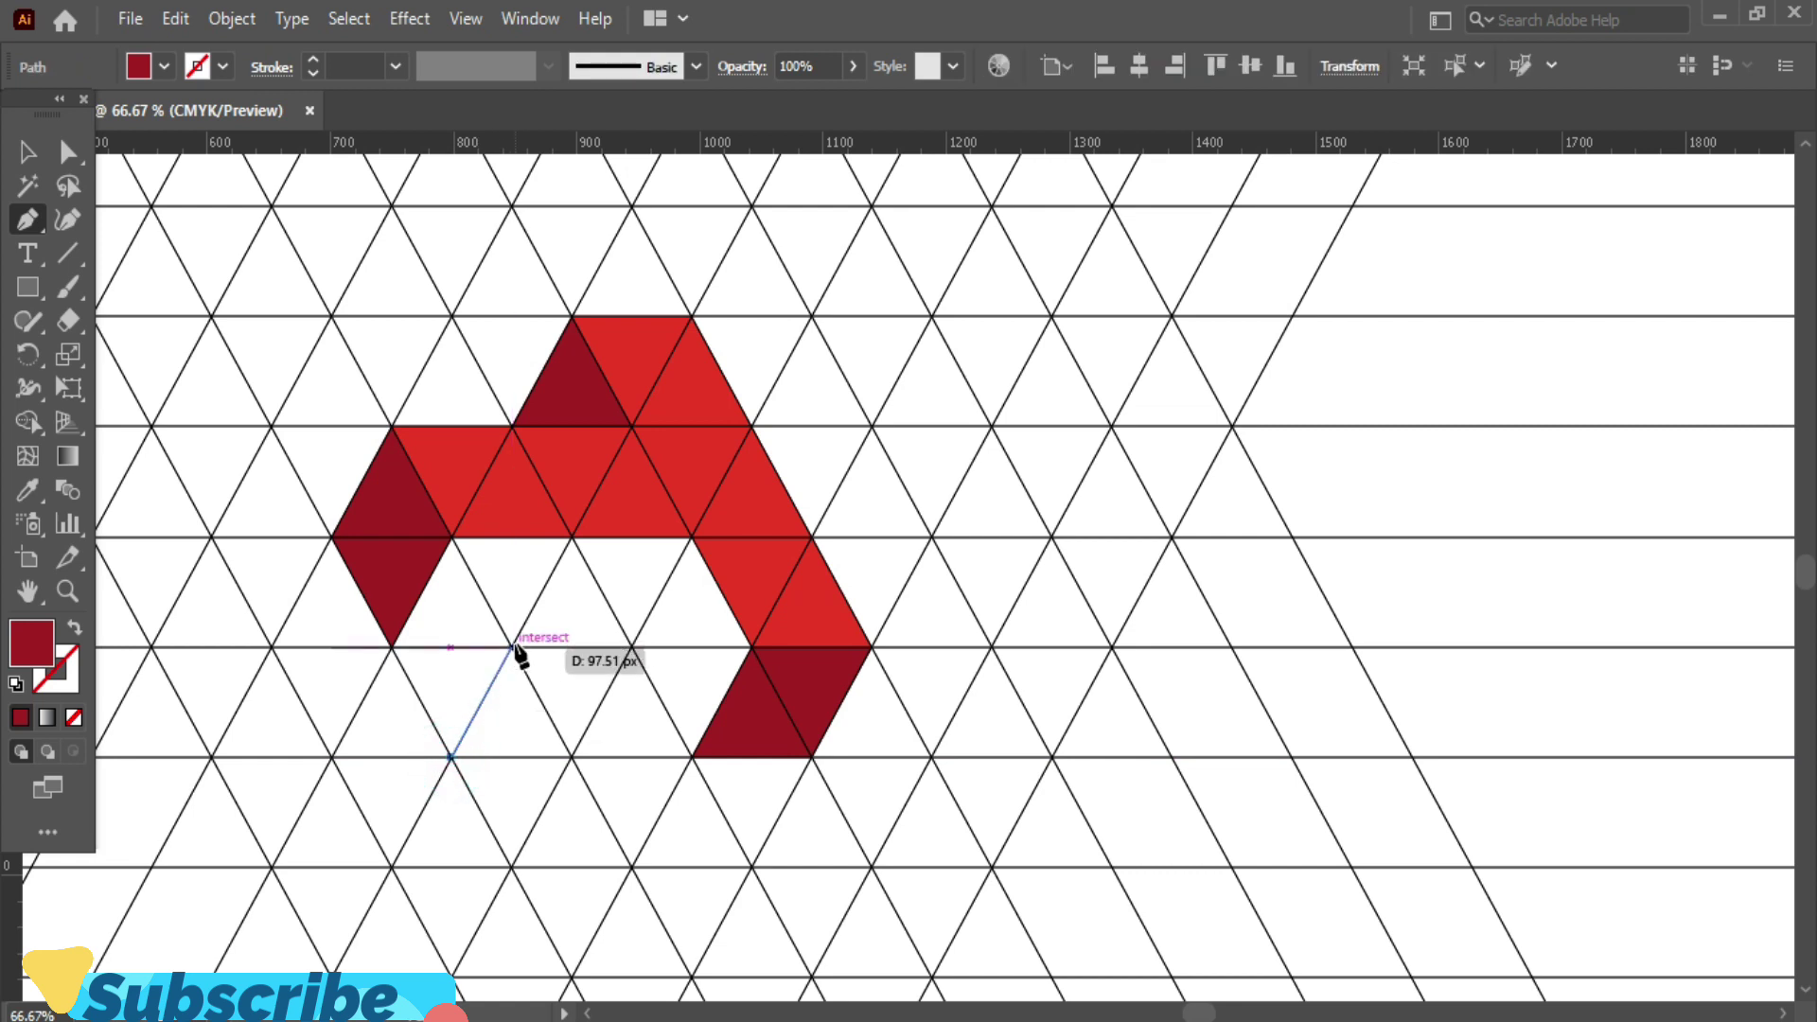
{"action": "left_click", "coordinate": [511, 648]}
{"action": "left_click", "coordinate": [631, 649]}
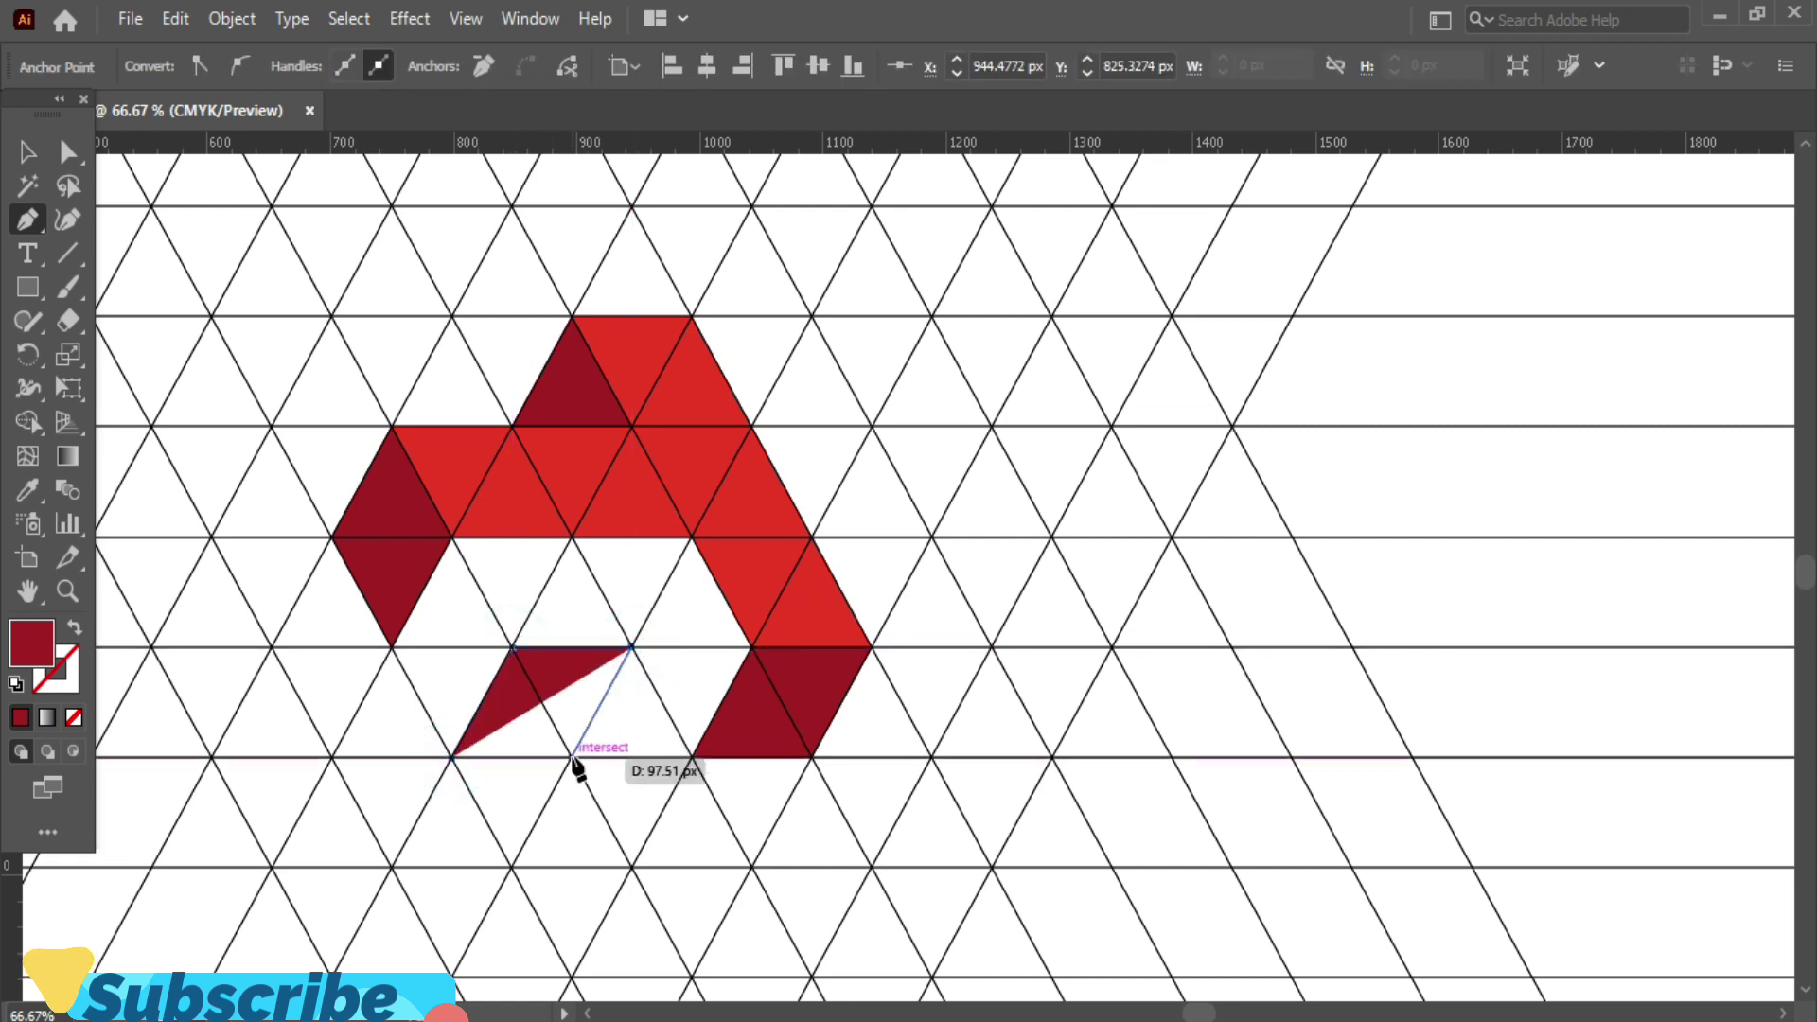
{"action": "left_click", "coordinate": [573, 757]}
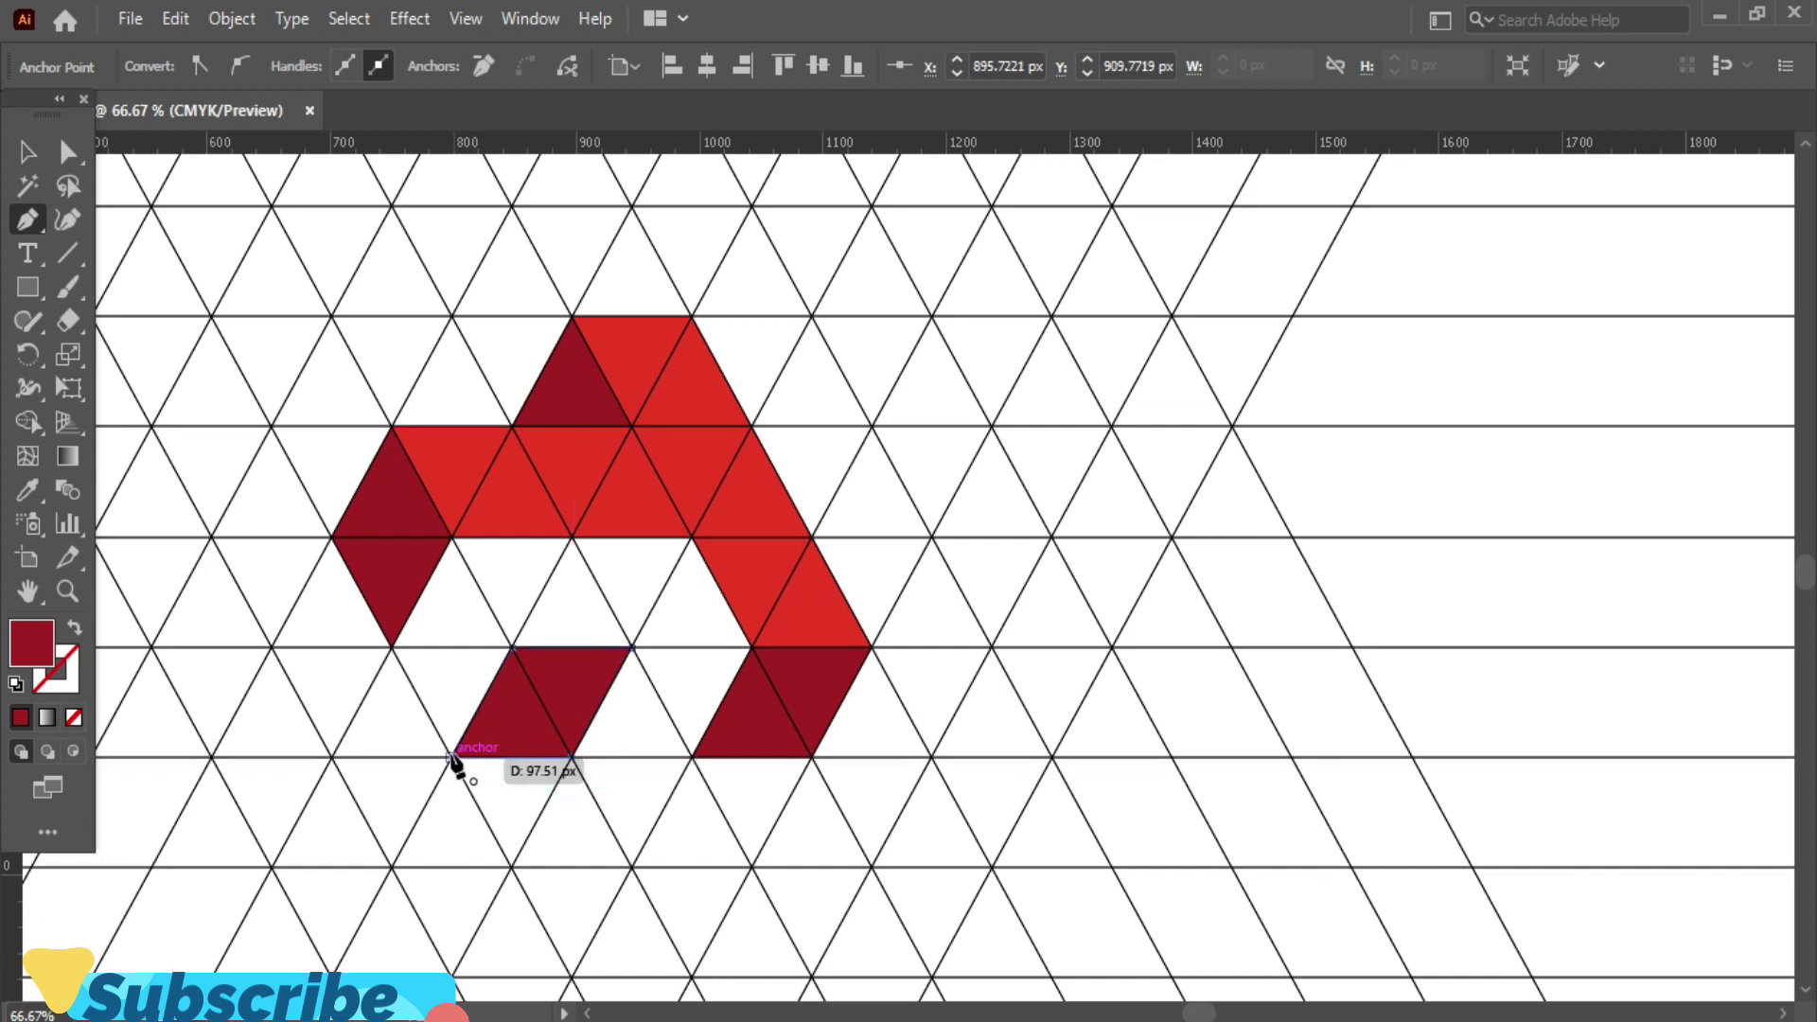
{"action": "left_click", "coordinate": [452, 757]}
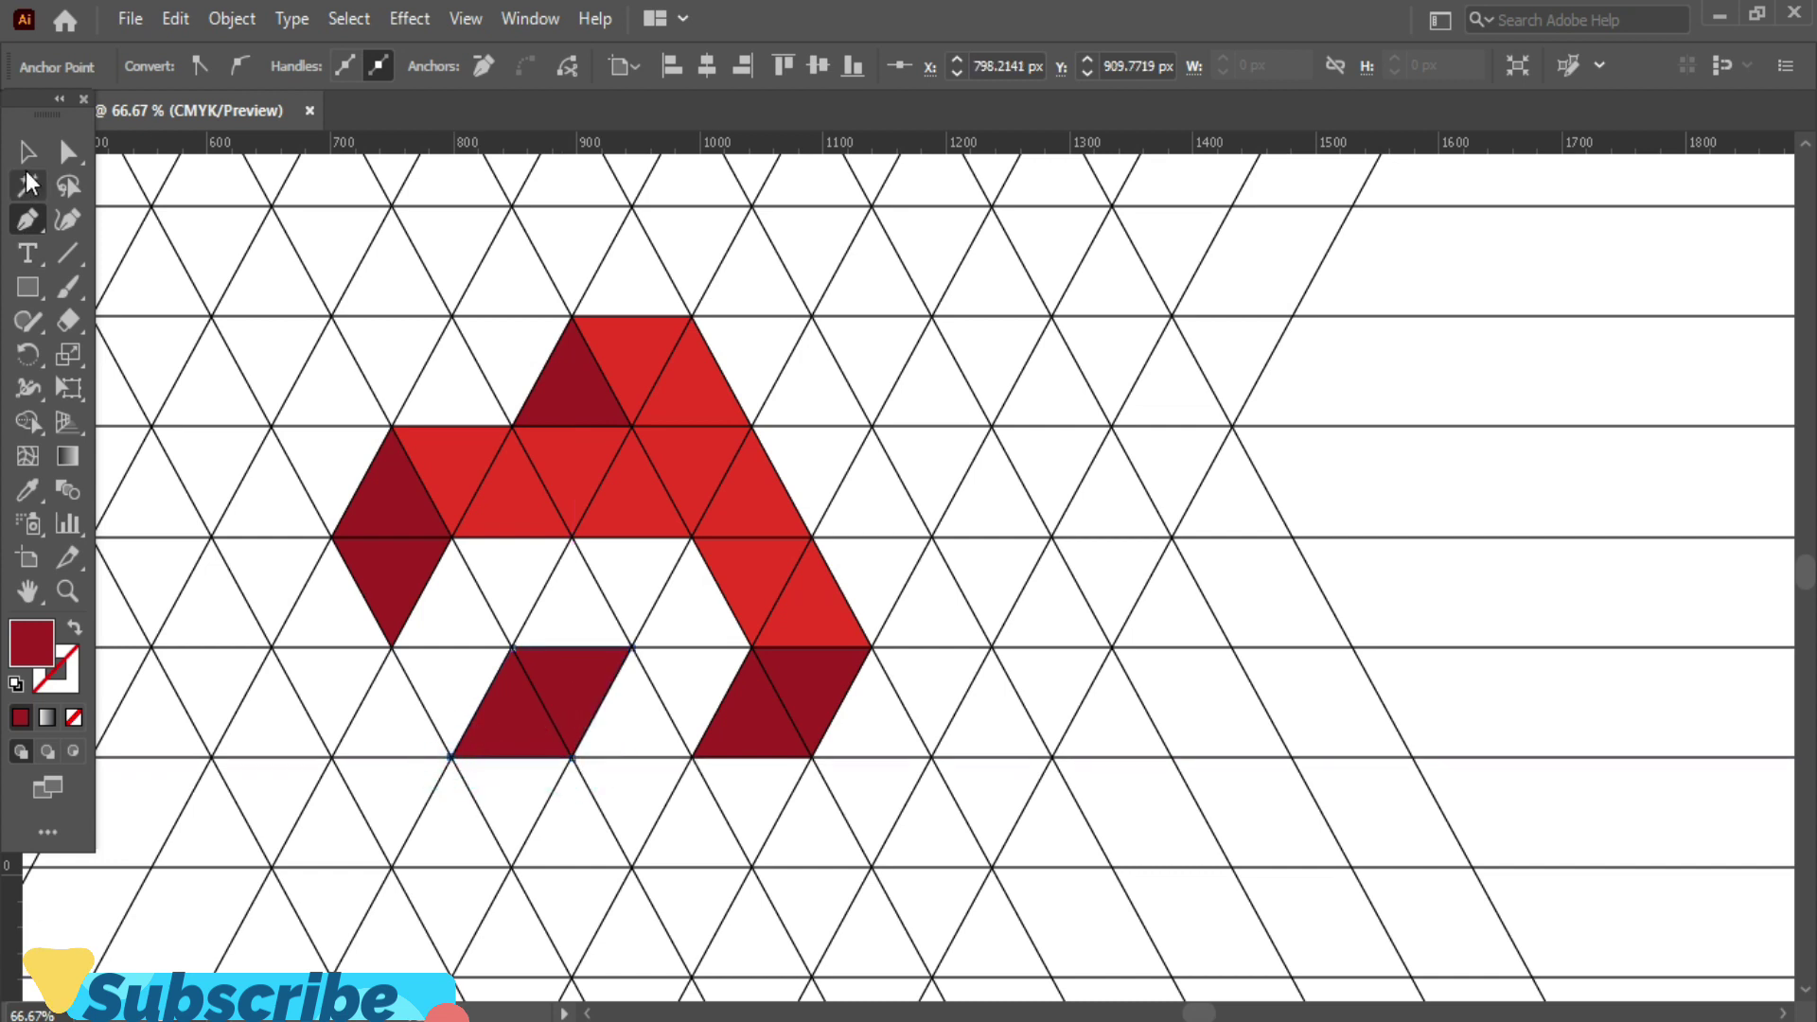
{"action": "key", "text": "v"}
{"action": "left_click_drag", "start_coordinate": [519, 703], "coordinate": [469, 598]}
{"action": "left_click", "coordinate": [1436, 556]}
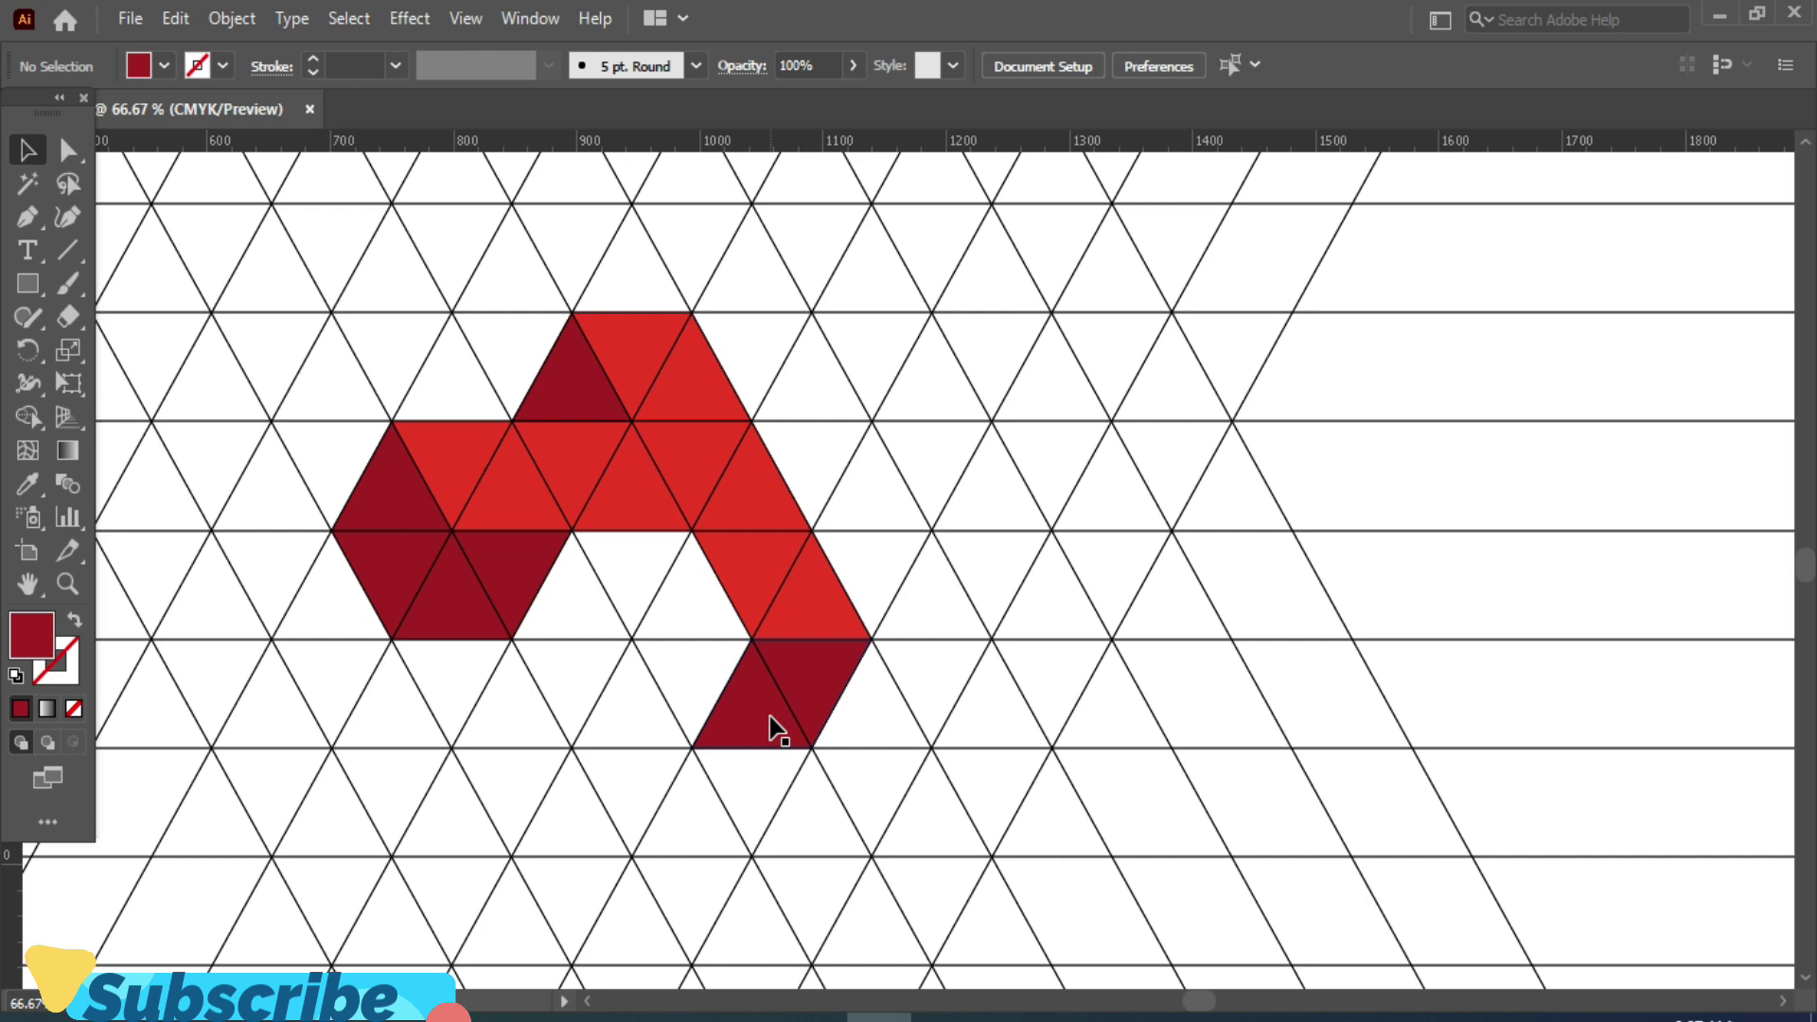
Step: Select all five faces of the A and Alt-drag copies to the right and lower down
{"action": "left_click", "coordinate": [774, 729]}
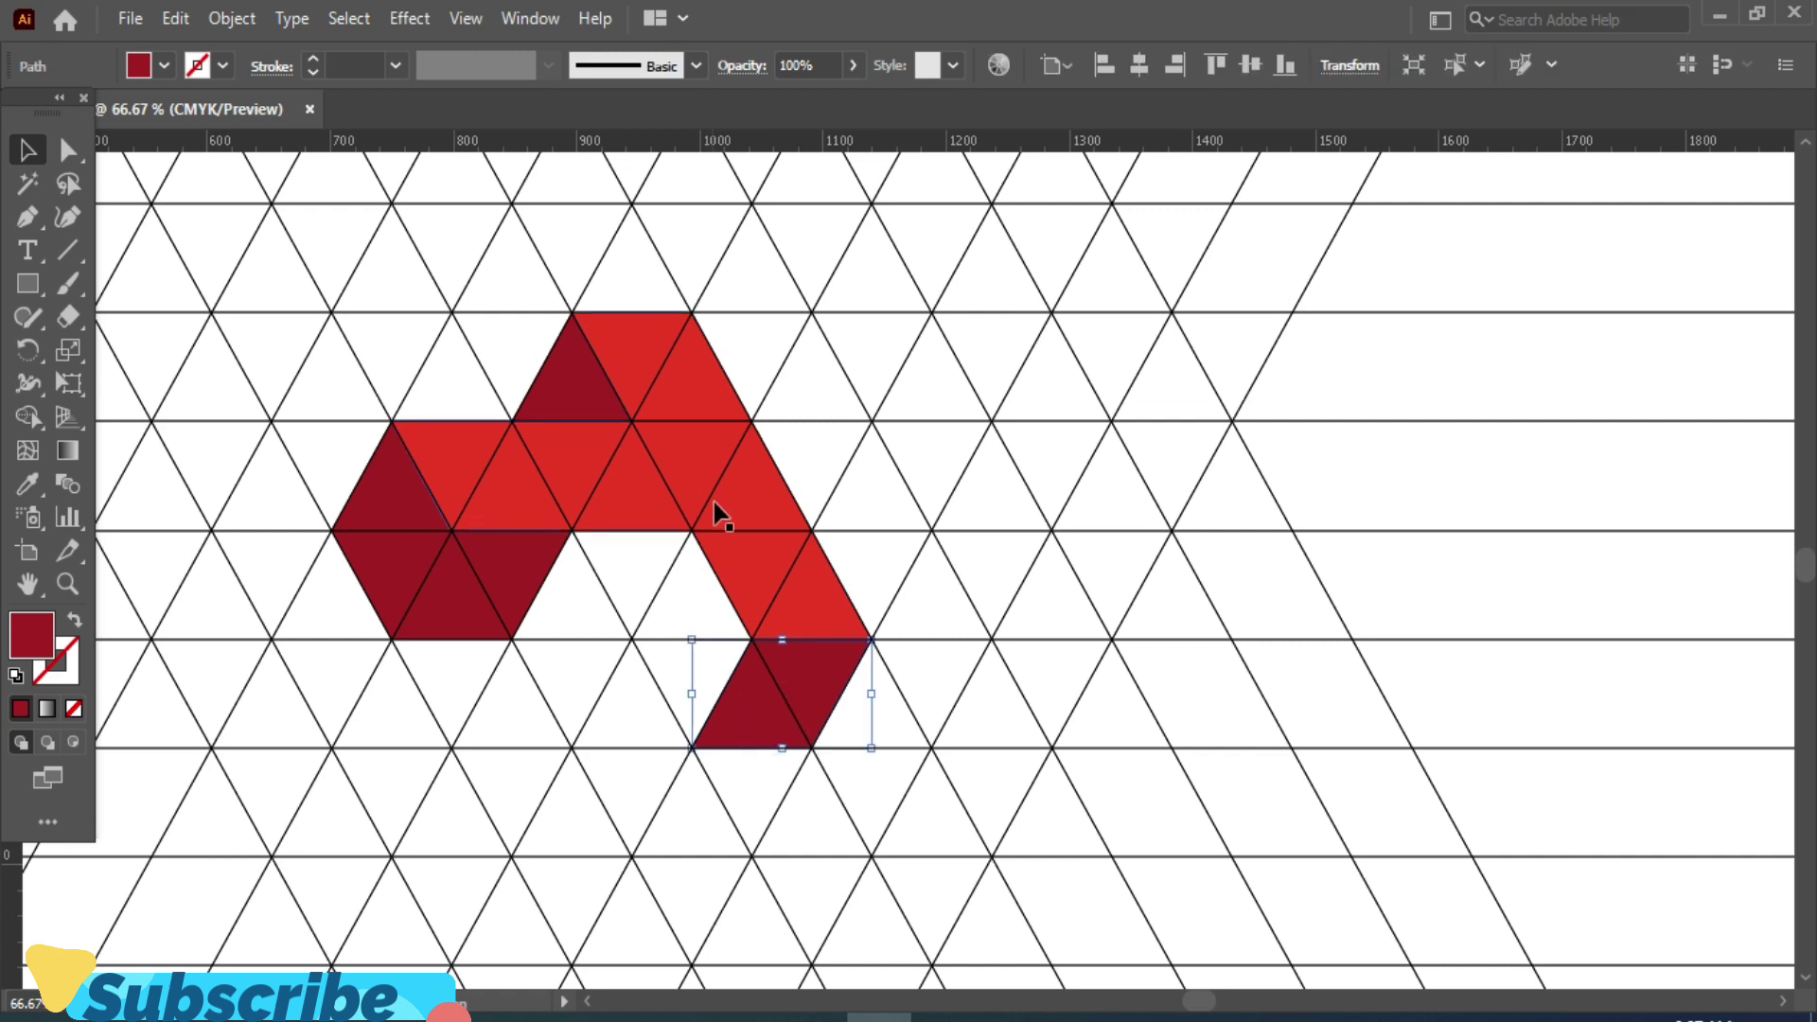
{"action": "left_click", "coordinate": [760, 493], "text": "shift"}
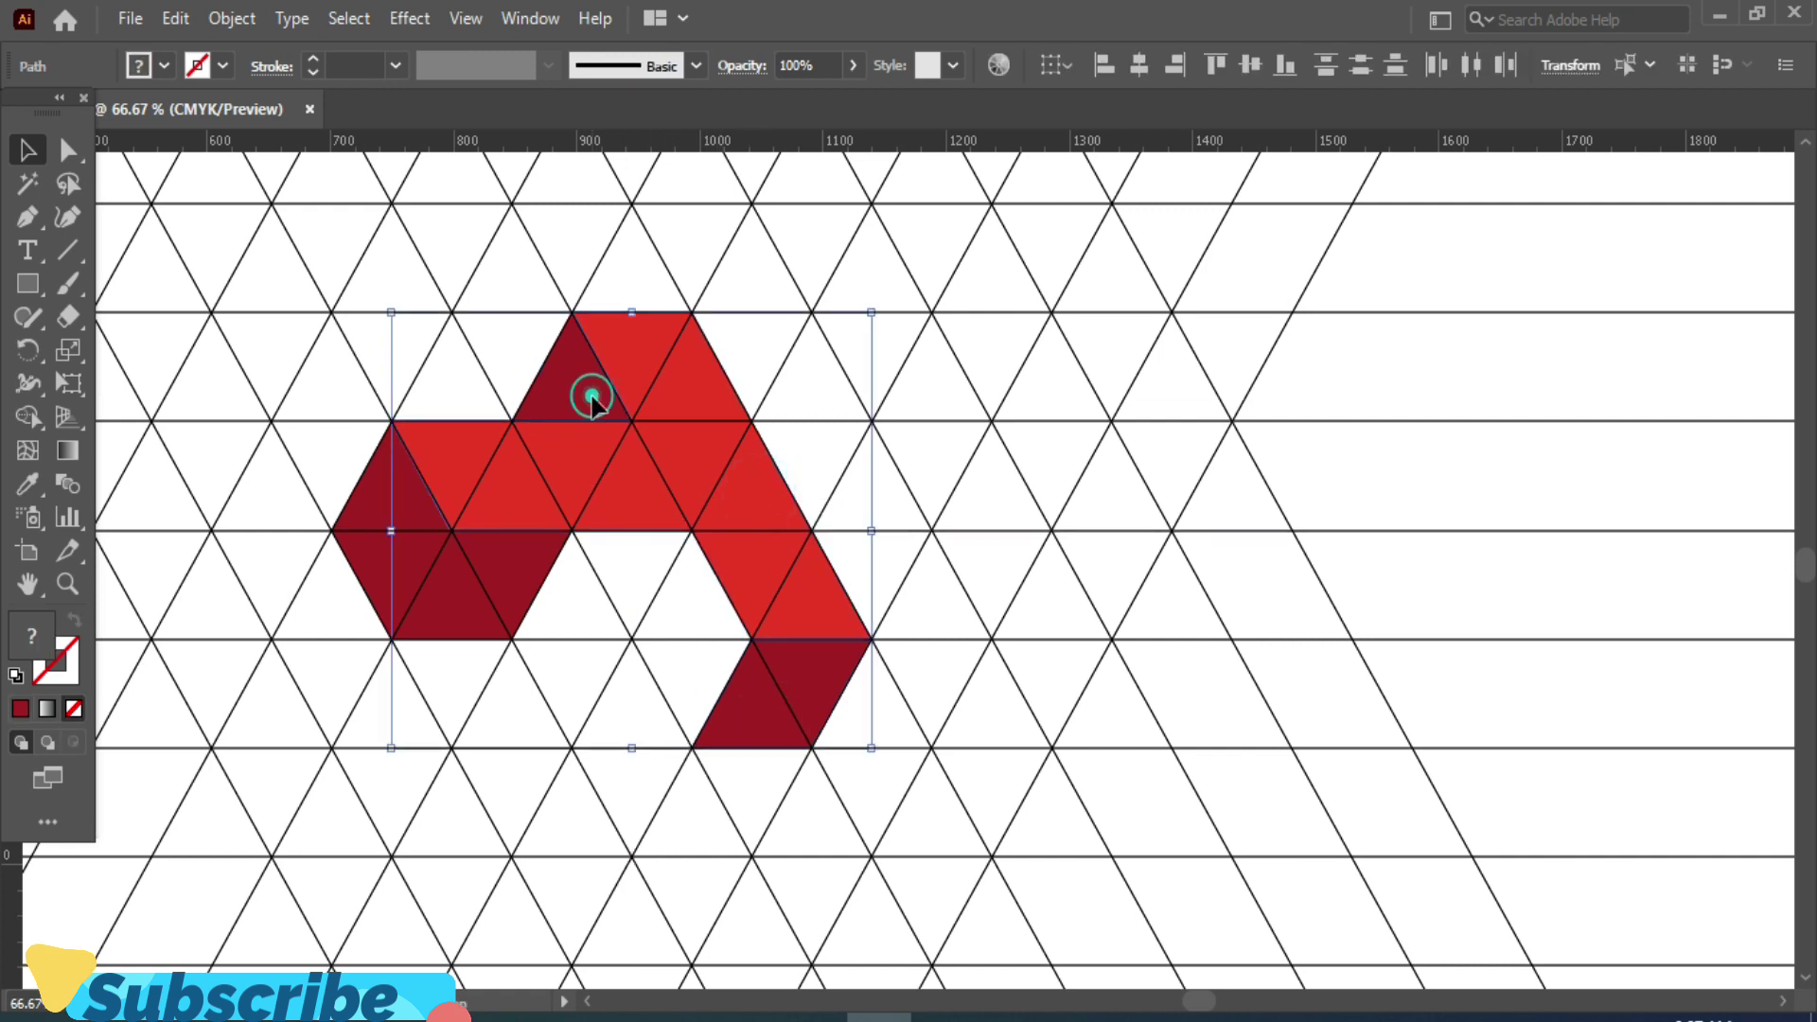
{"action": "left_click", "coordinate": [464, 592], "text": "shift"}
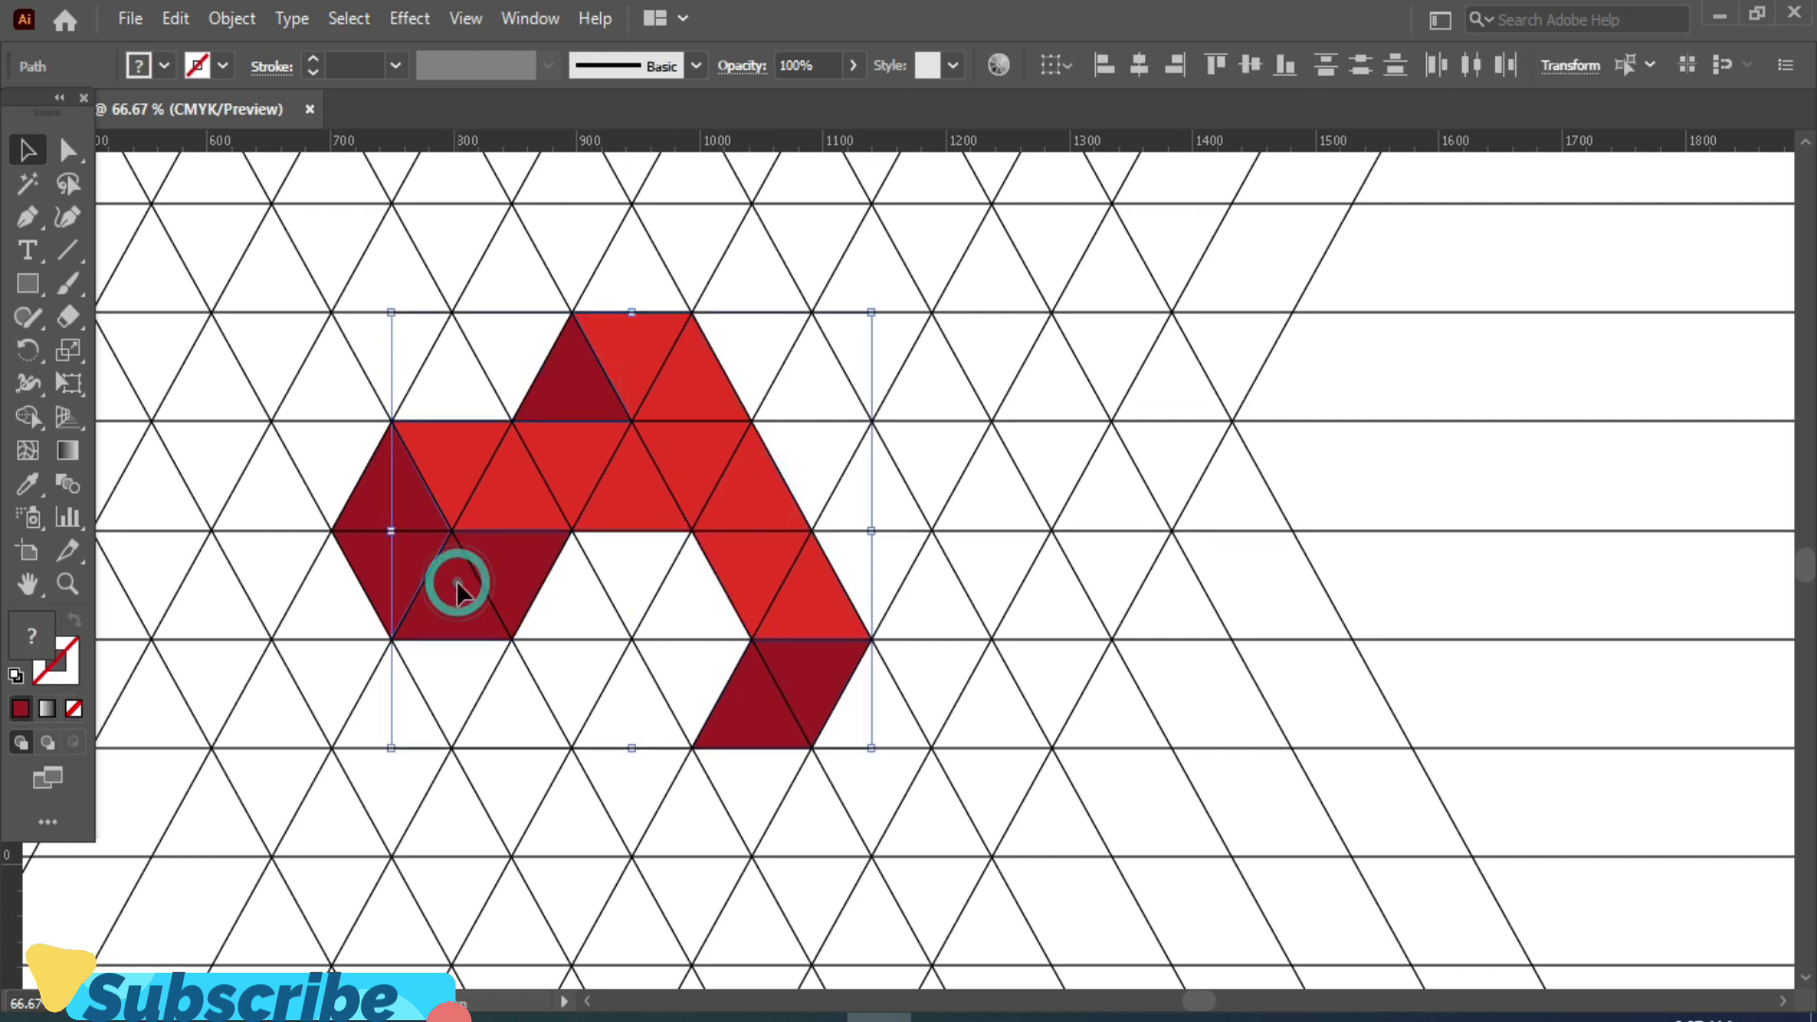
{"action": "left_click", "coordinate": [363, 500], "text": "shift"}
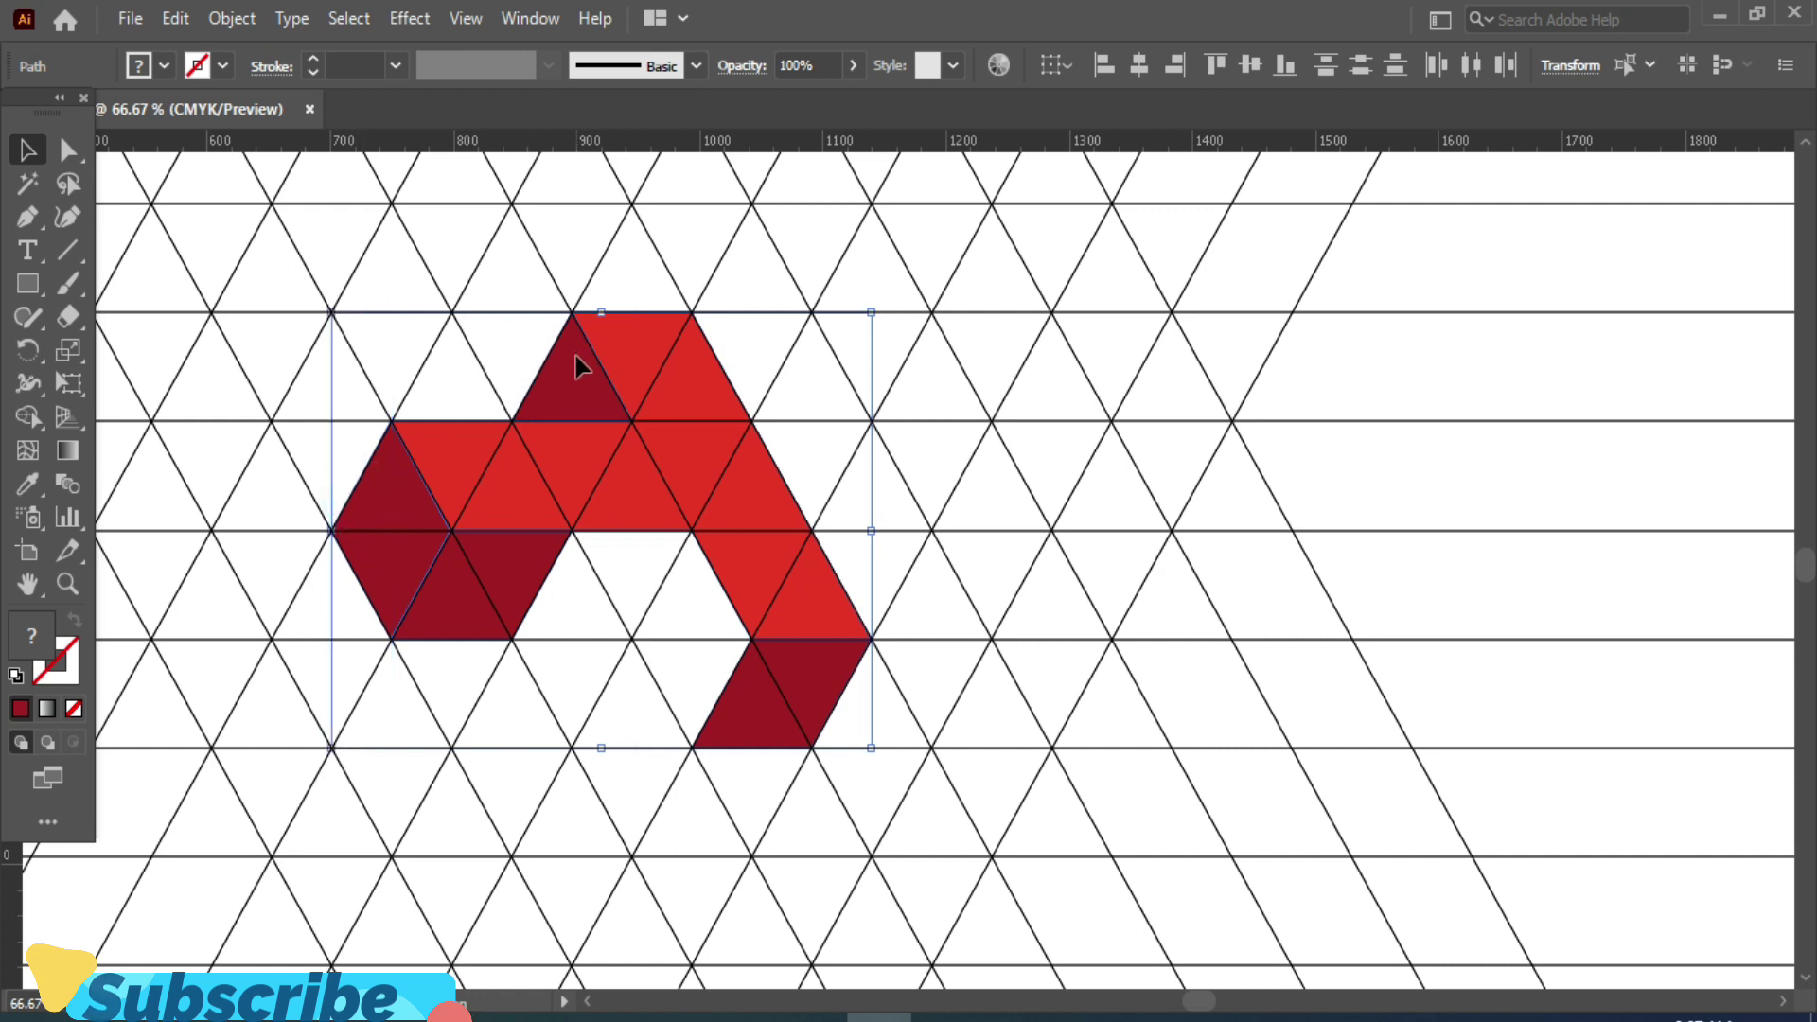
{"action": "left_click", "coordinate": [556, 354], "text": "shift"}
{"action": "left_click_drag", "start_coordinate": [685, 435], "coordinate": [1505, 422]}
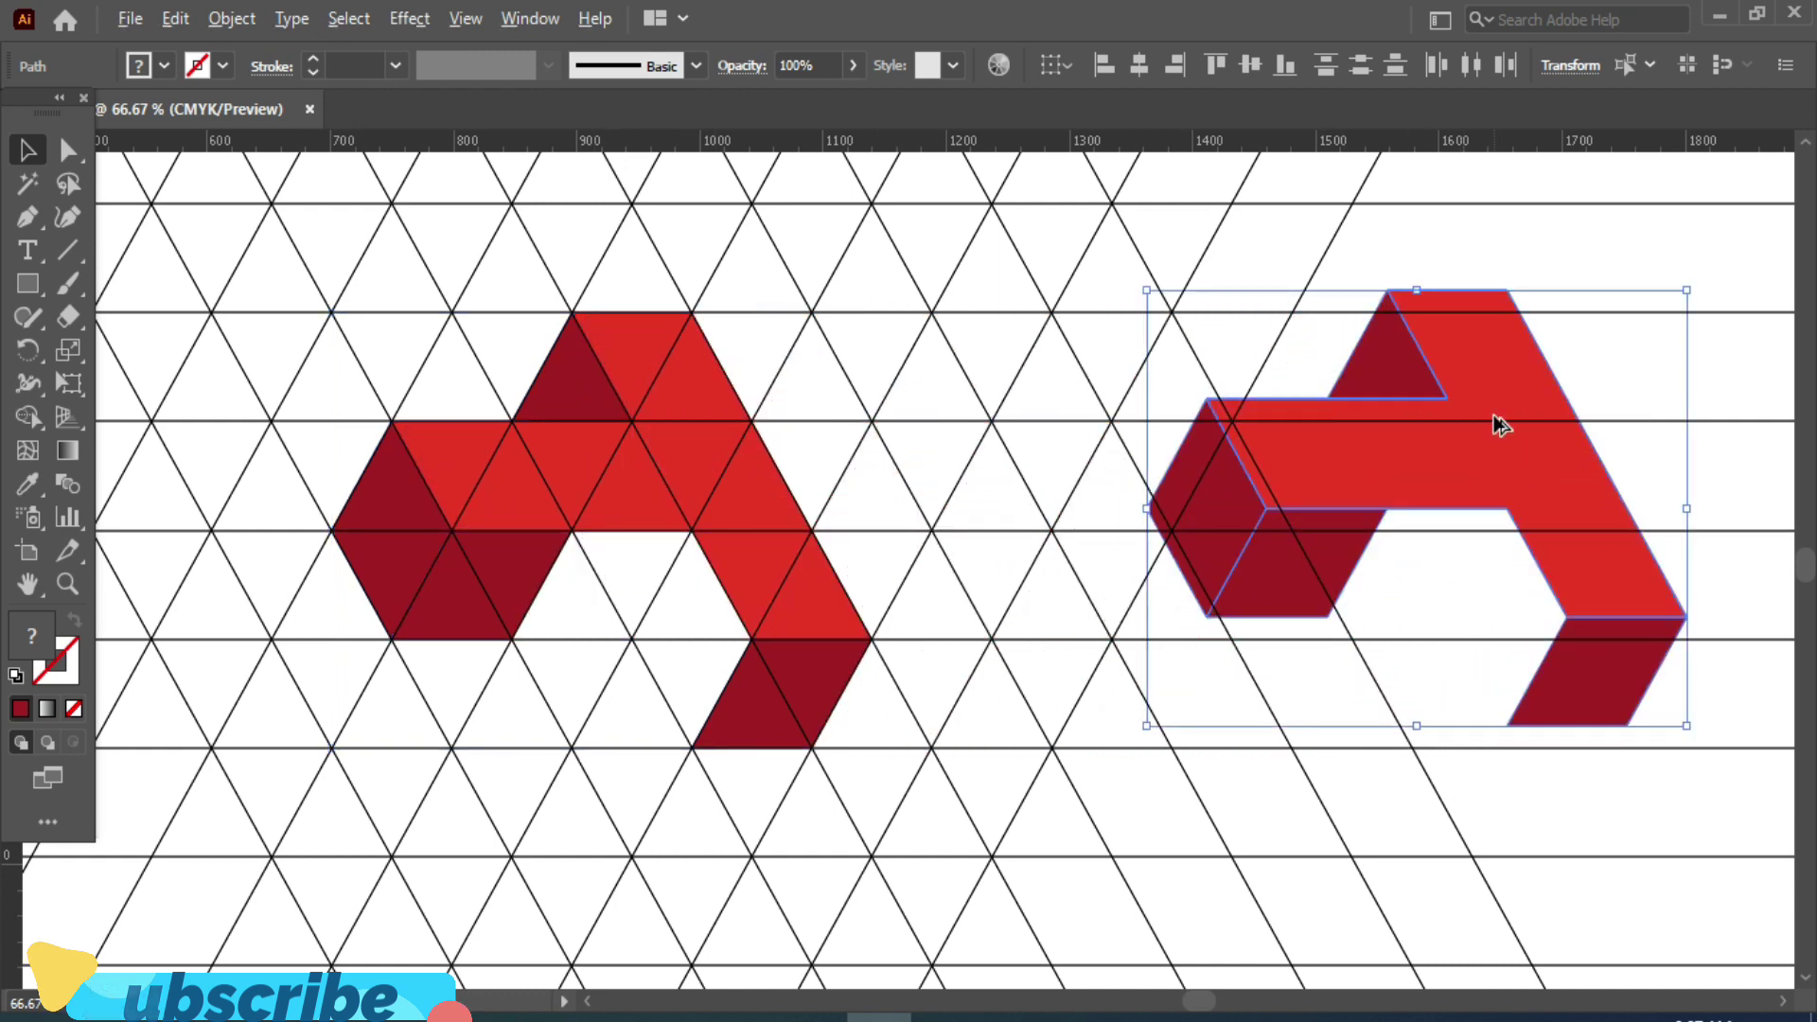
{"action": "left_click_drag", "start_coordinate": [1493, 417], "coordinate": [1156, 739]}
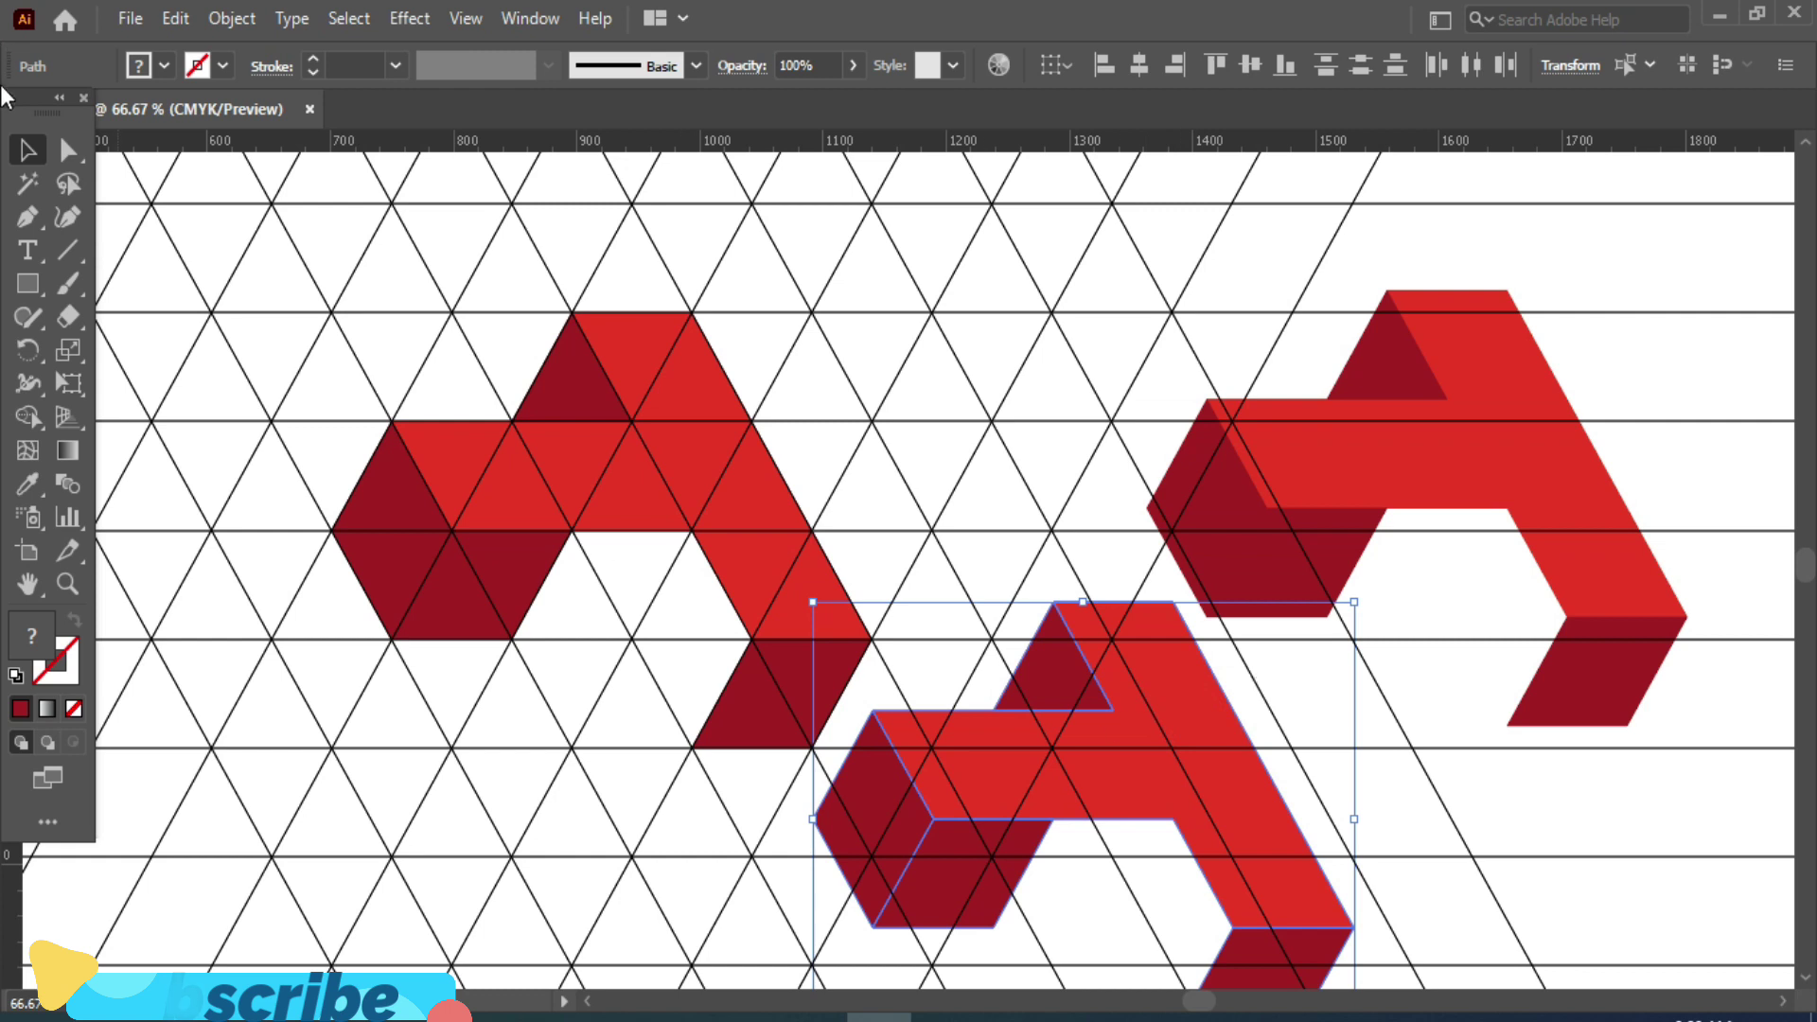
Step: Fill the lower copy's bright-red front face with light cyan from the Fill swatches
{"action": "left_click", "coordinate": [158, 70]}
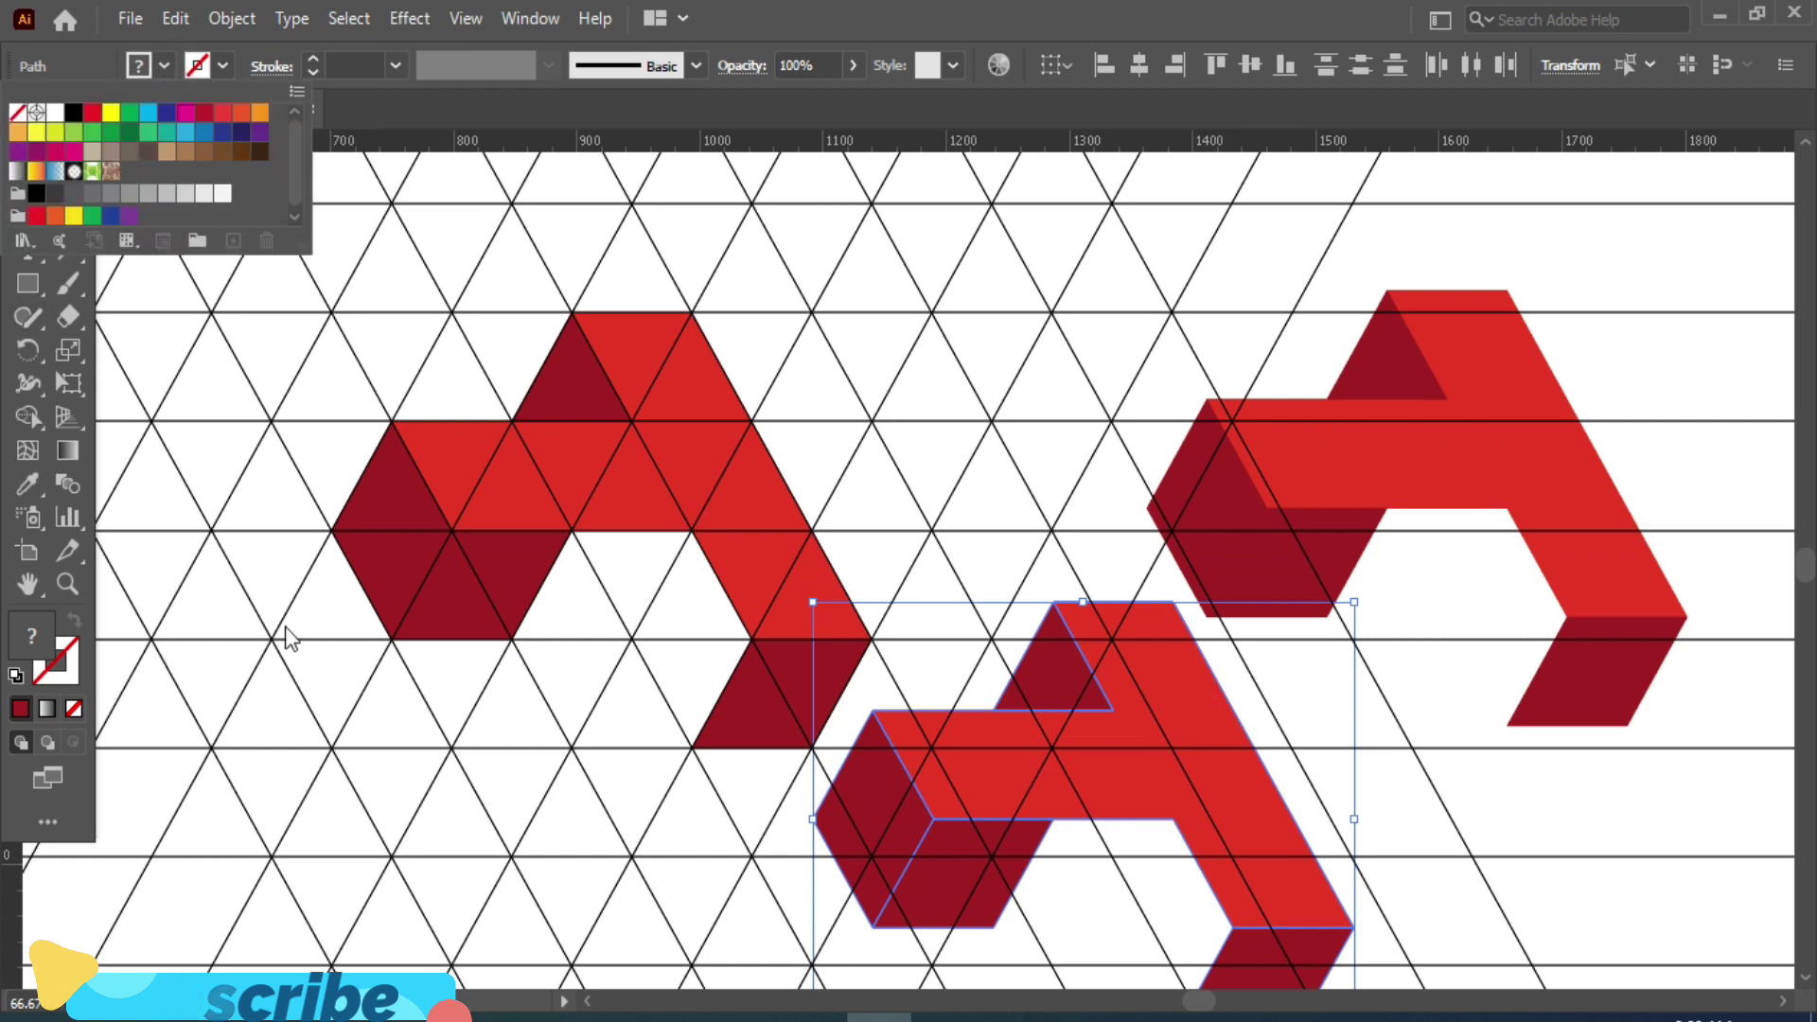
{"action": "left_click", "coordinate": [1093, 762]}
{"action": "left_click", "coordinate": [1246, 823]}
{"action": "left_click", "coordinate": [163, 65]}
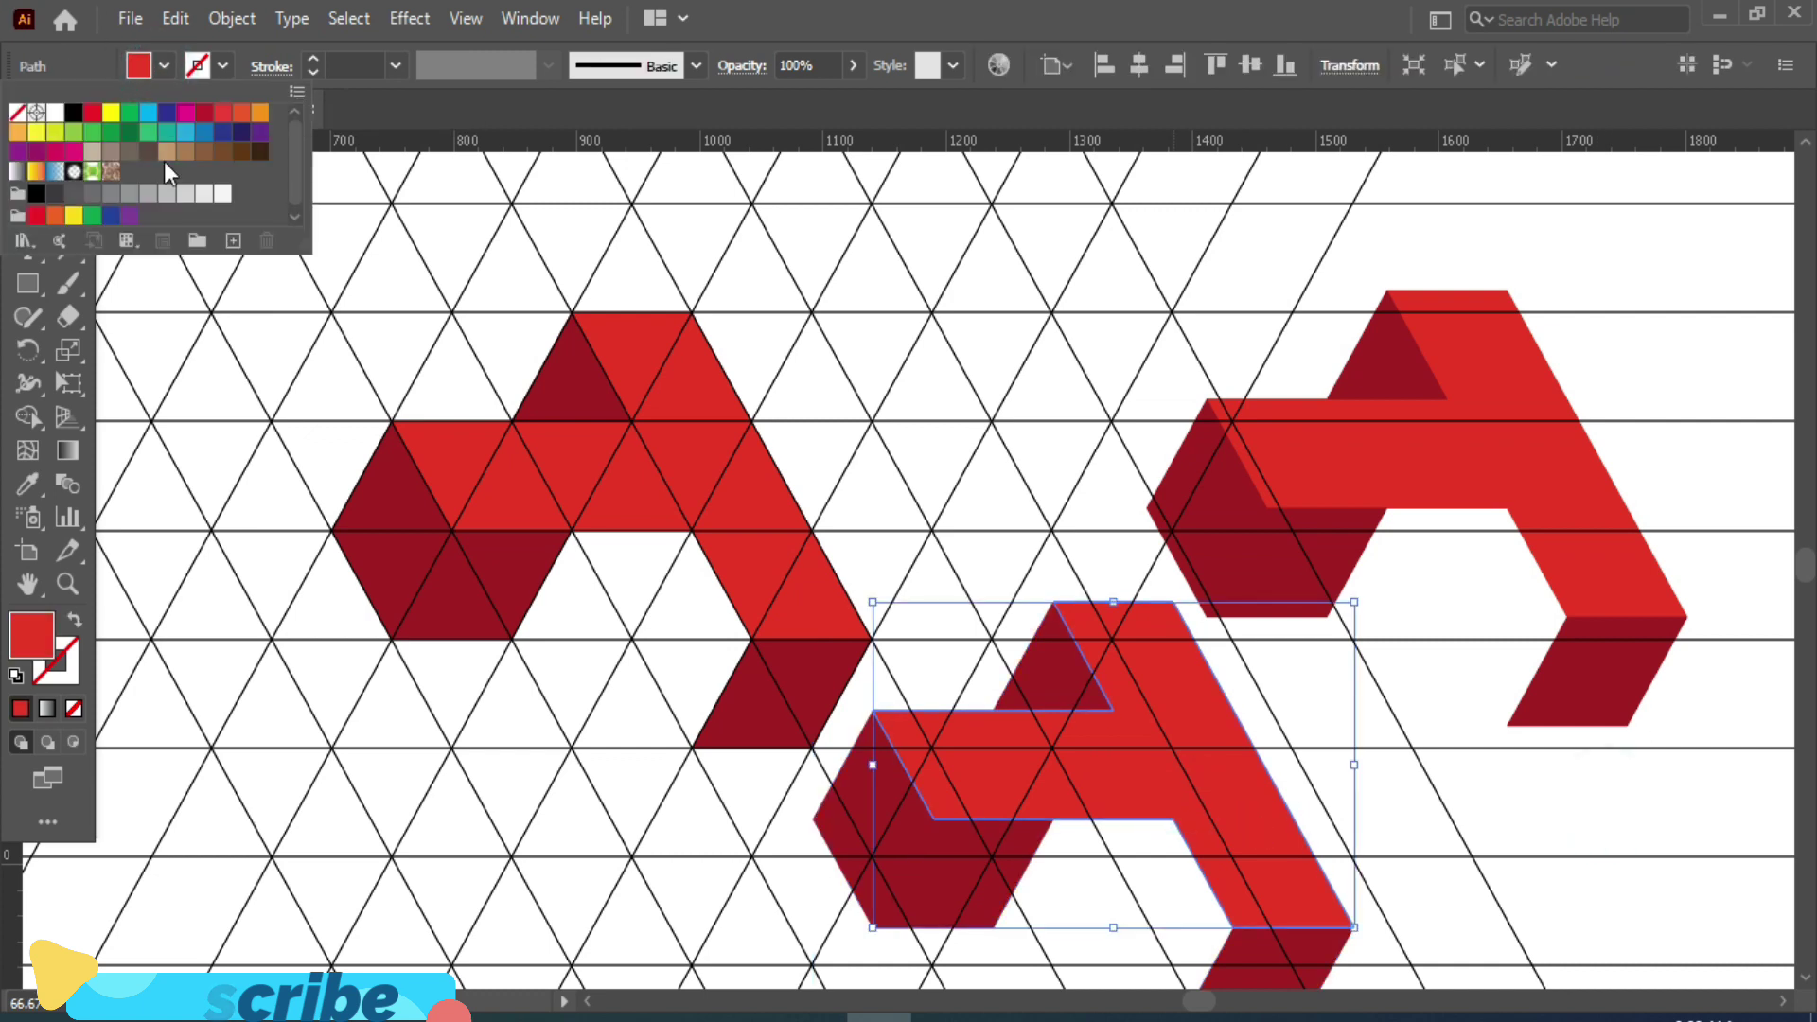
{"action": "left_click", "coordinate": [204, 133]}
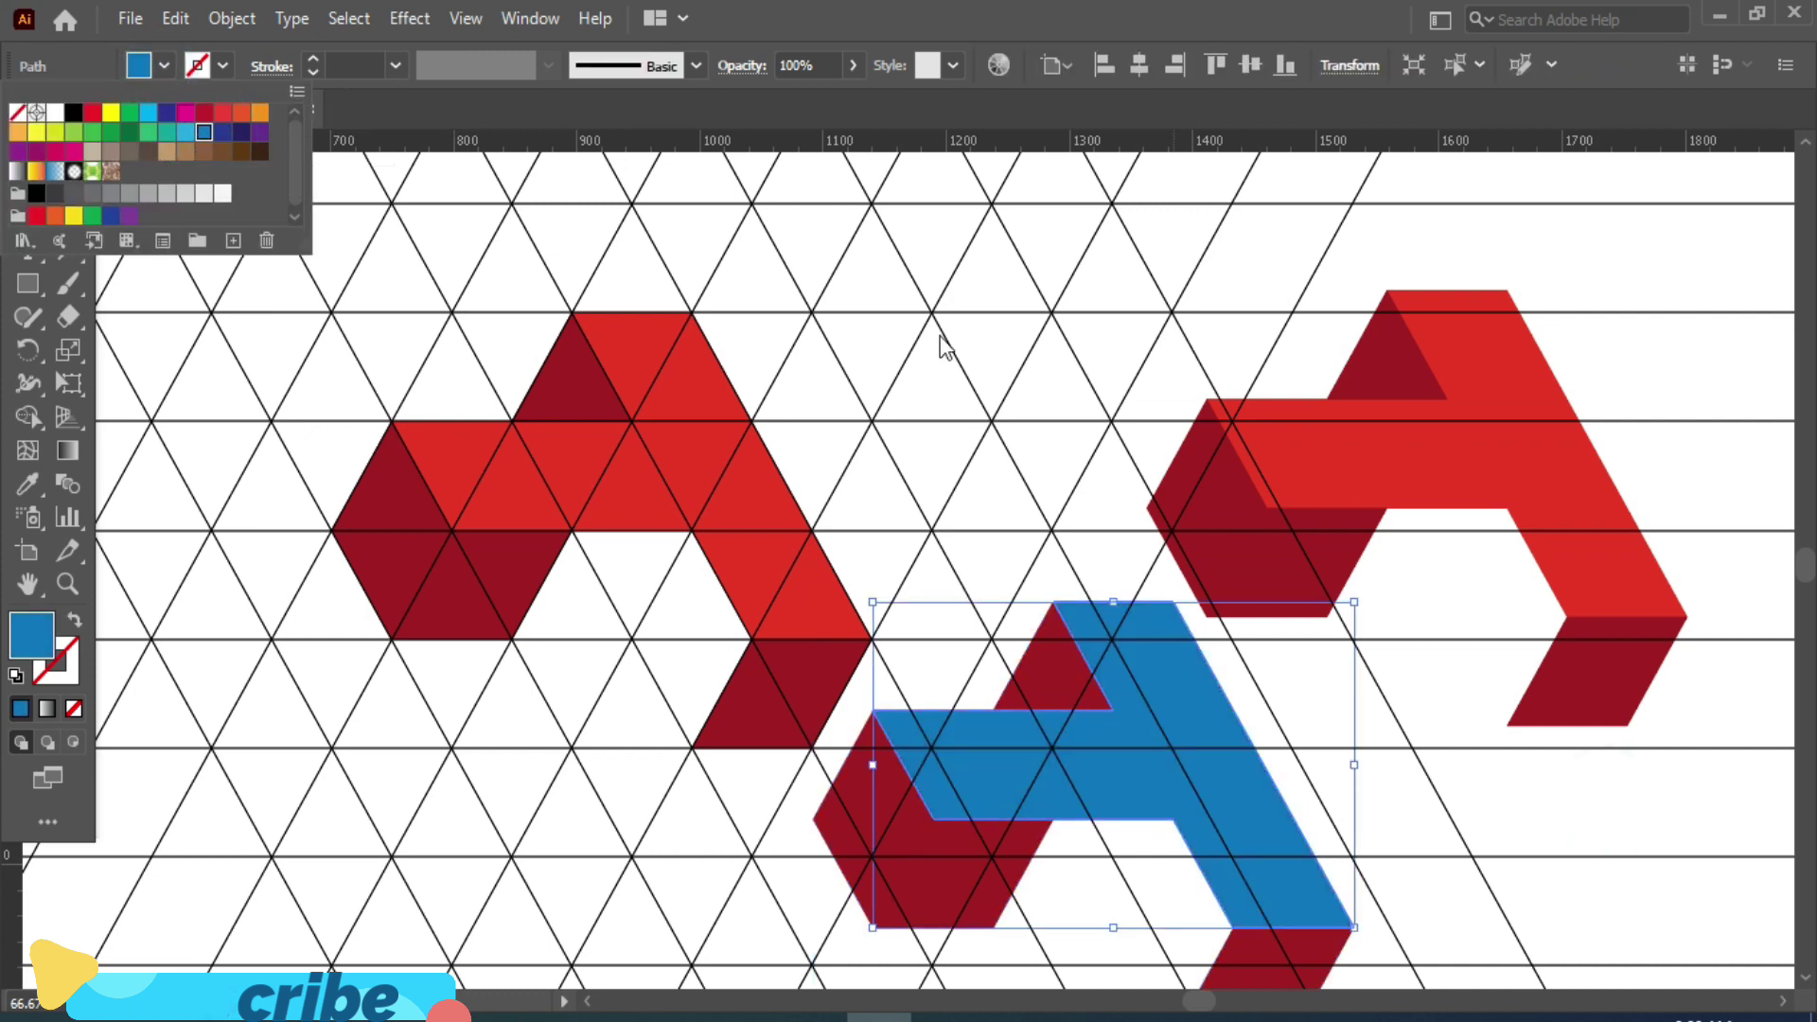
{"action": "left_click", "coordinate": [166, 137]}
{"action": "left_click", "coordinate": [1570, 864]}
Step: Fill the lower copy's small dark-red triangle with dark blue
{"action": "left_click", "coordinate": [1045, 677]}
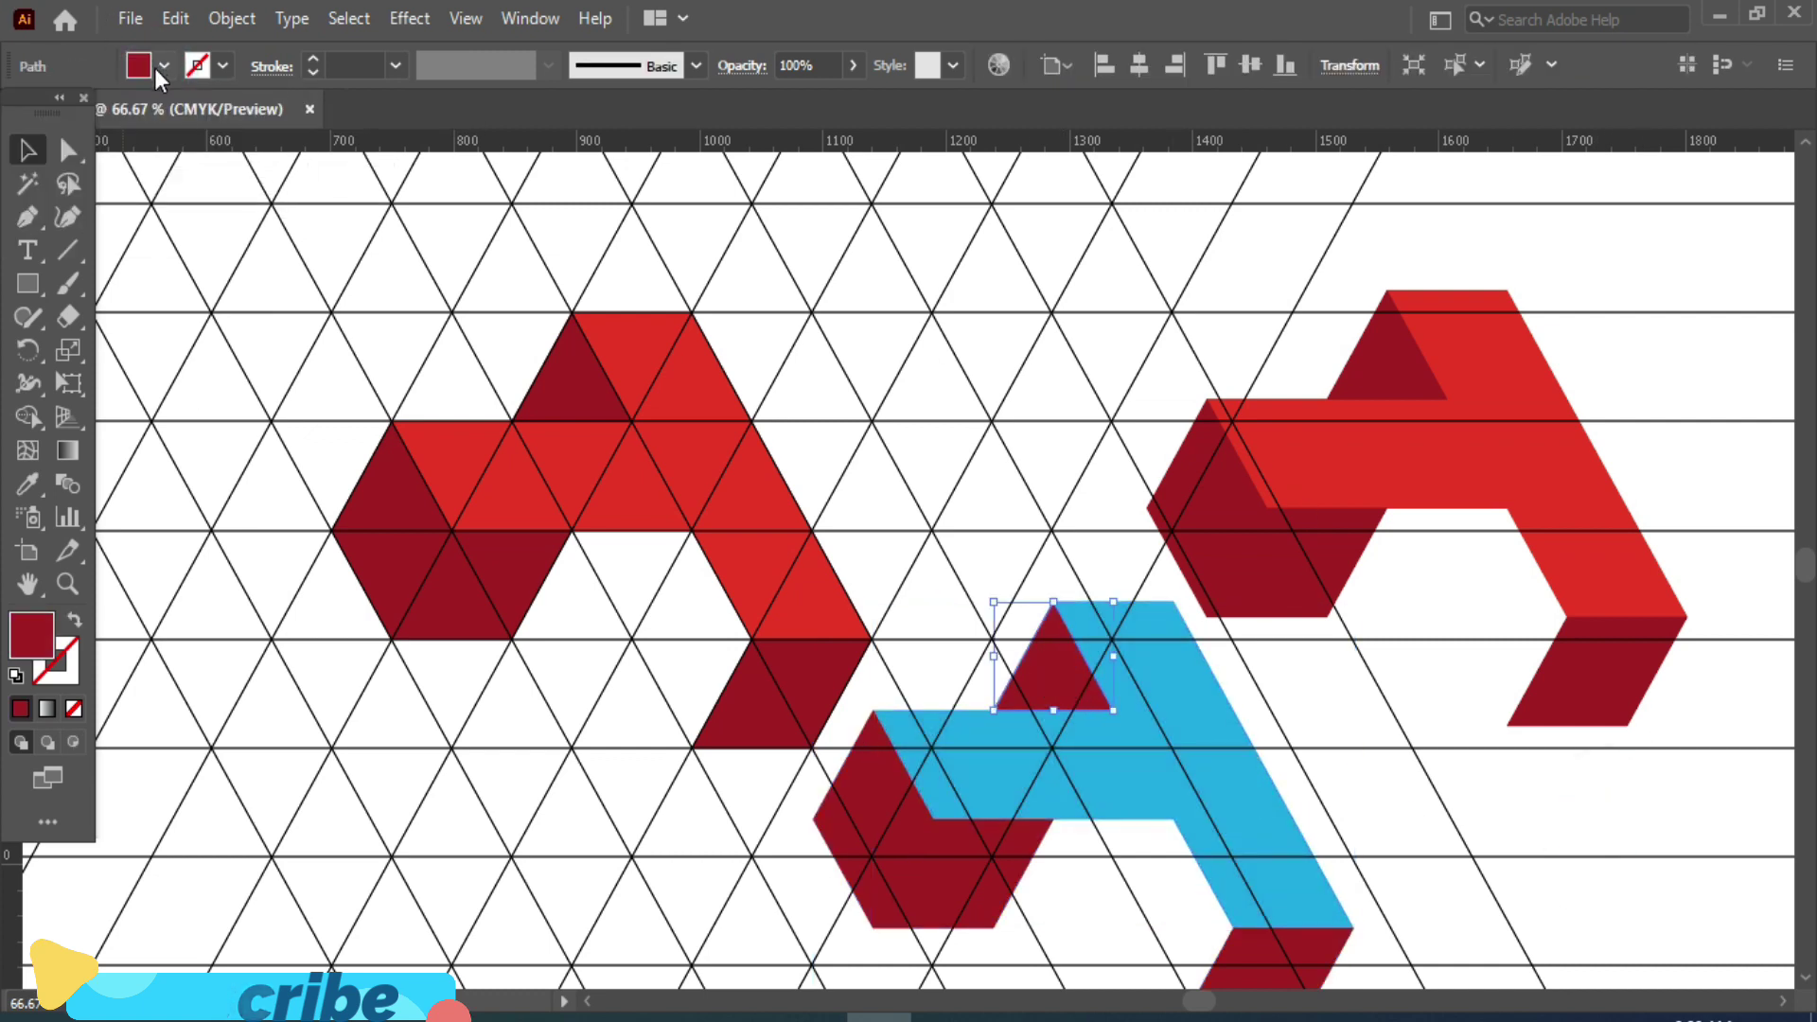
{"action": "left_click", "coordinate": [158, 66]}
{"action": "left_click", "coordinate": [974, 864]}
Step: Use the Eyedropper to copy the dark blue onto the lower copy's dark-red side faces
{"action": "key", "text": "i"}
{"action": "left_click", "coordinate": [1053, 667]}
{"action": "key", "text": "v"}
{"action": "left_click", "coordinate": [871, 819]}
{"action": "key", "text": "i"}
{"action": "key", "text": "v"}
{"action": "left_click", "coordinate": [1272, 951]}
{"action": "key", "text": "i"}
{"action": "left_click", "coordinate": [1060, 667]}
{"action": "key", "text": "v"}
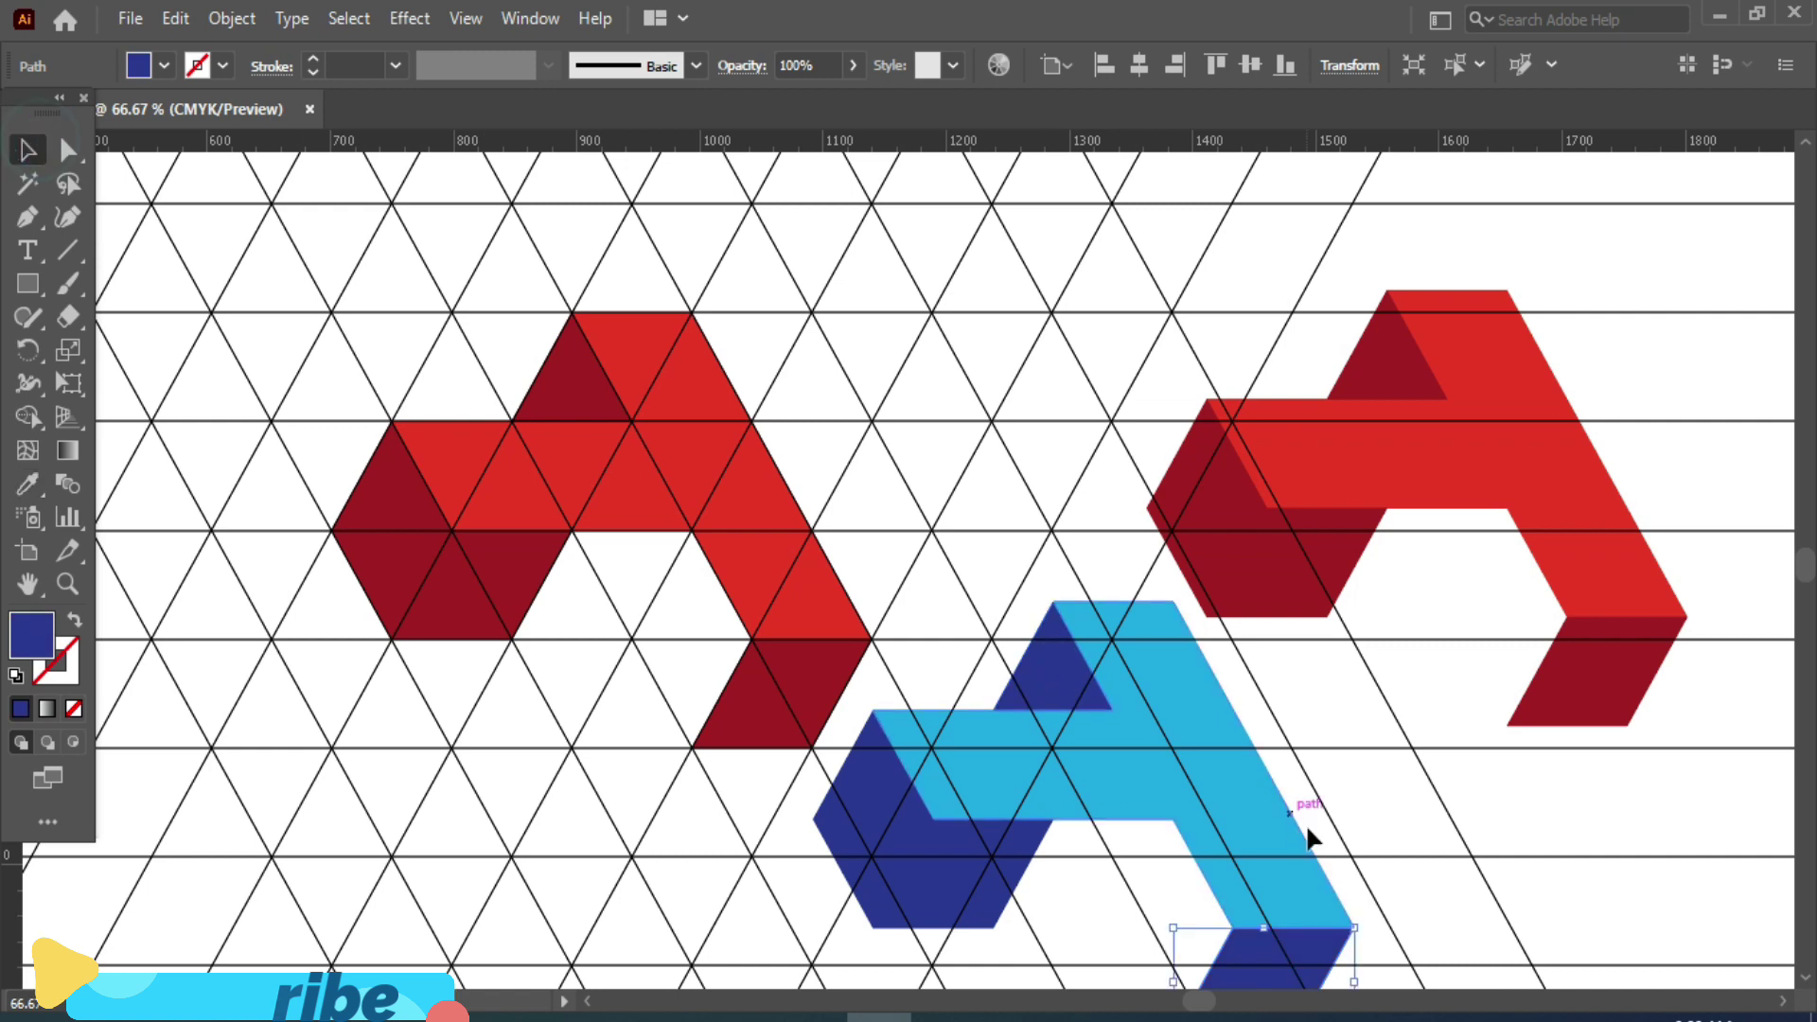
Step: Select all the light-blue and dark-blue faces of the lower copy
{"action": "left_click", "coordinate": [1247, 882], "text": "shift"}
{"action": "left_click", "coordinate": [974, 872], "text": "shift"}
{"action": "left_click", "coordinate": [871, 840], "text": "shift"}
Step: Group the blue A, then fill the right-hand copy's top face with yellow
{"action": "right_click", "coordinate": [897, 812]}
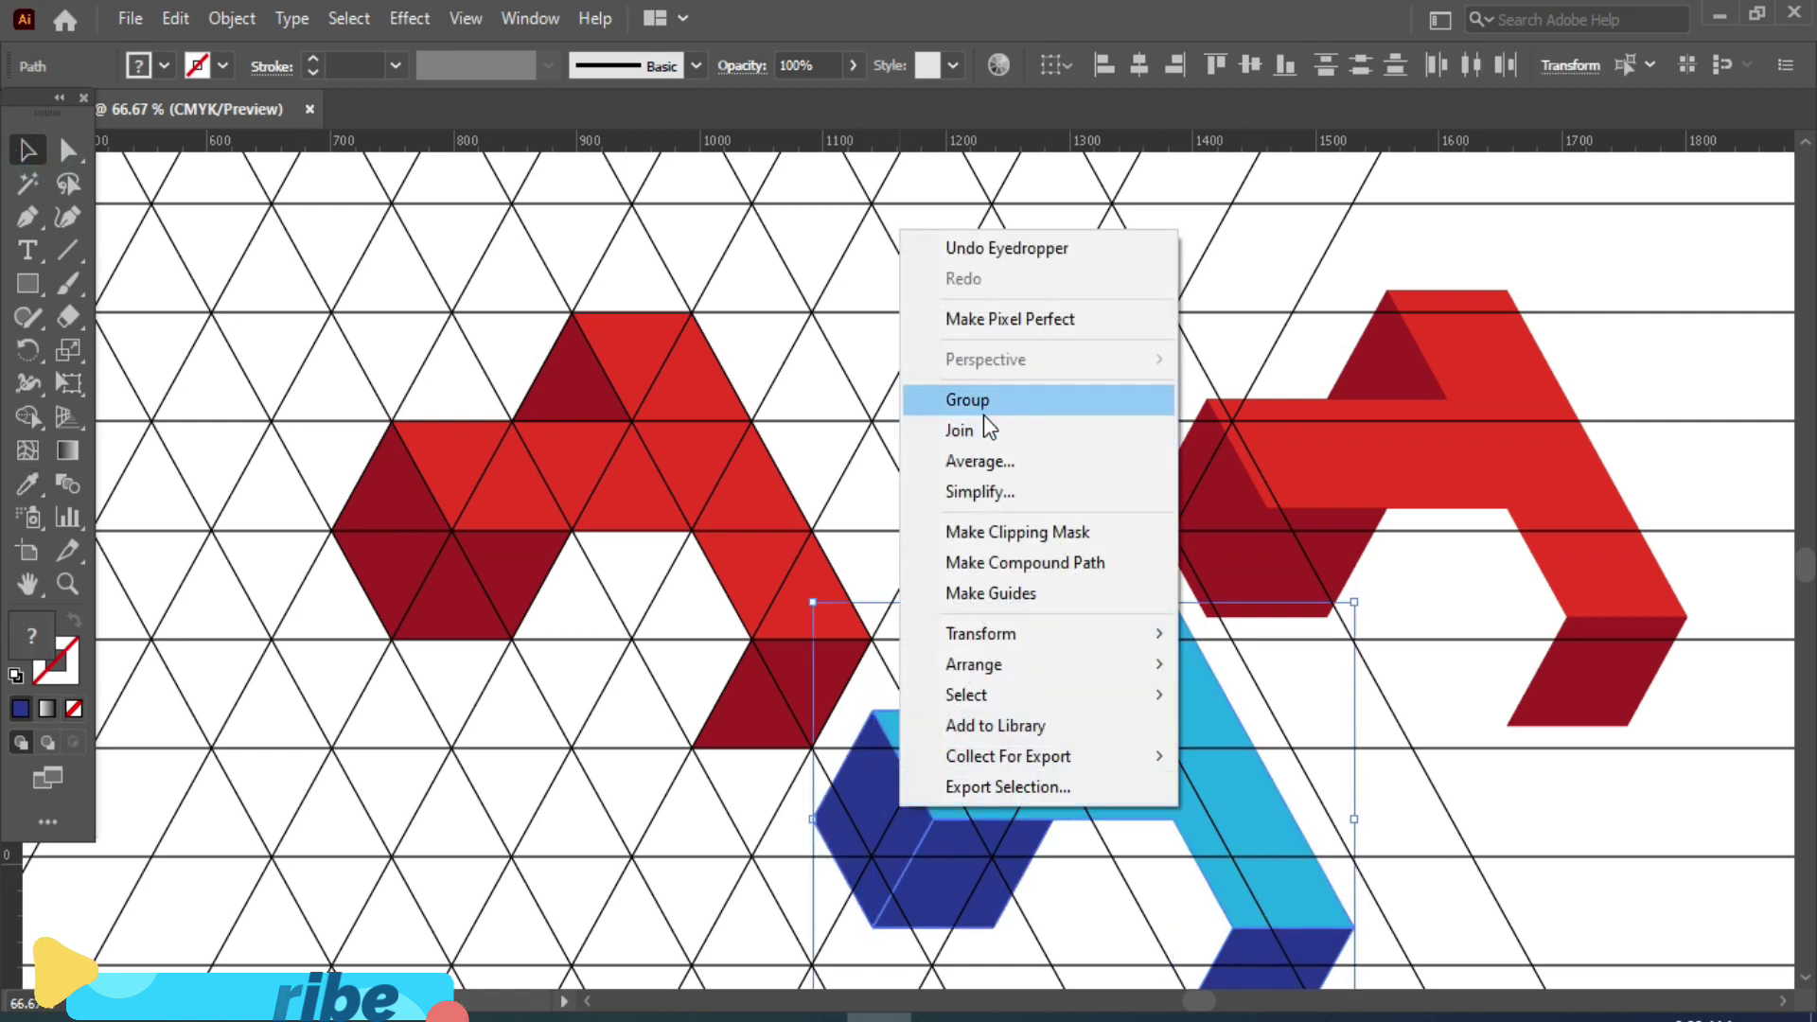
{"action": "left_click", "coordinate": [984, 415]}
{"action": "left_click", "coordinate": [1562, 478]}
{"action": "left_click", "coordinate": [164, 65]}
{"action": "left_click", "coordinate": [92, 114]}
Step: Fill the right copy's bottom dark-red parallelogram with yellow-green
{"action": "left_click", "coordinate": [1596, 671]}
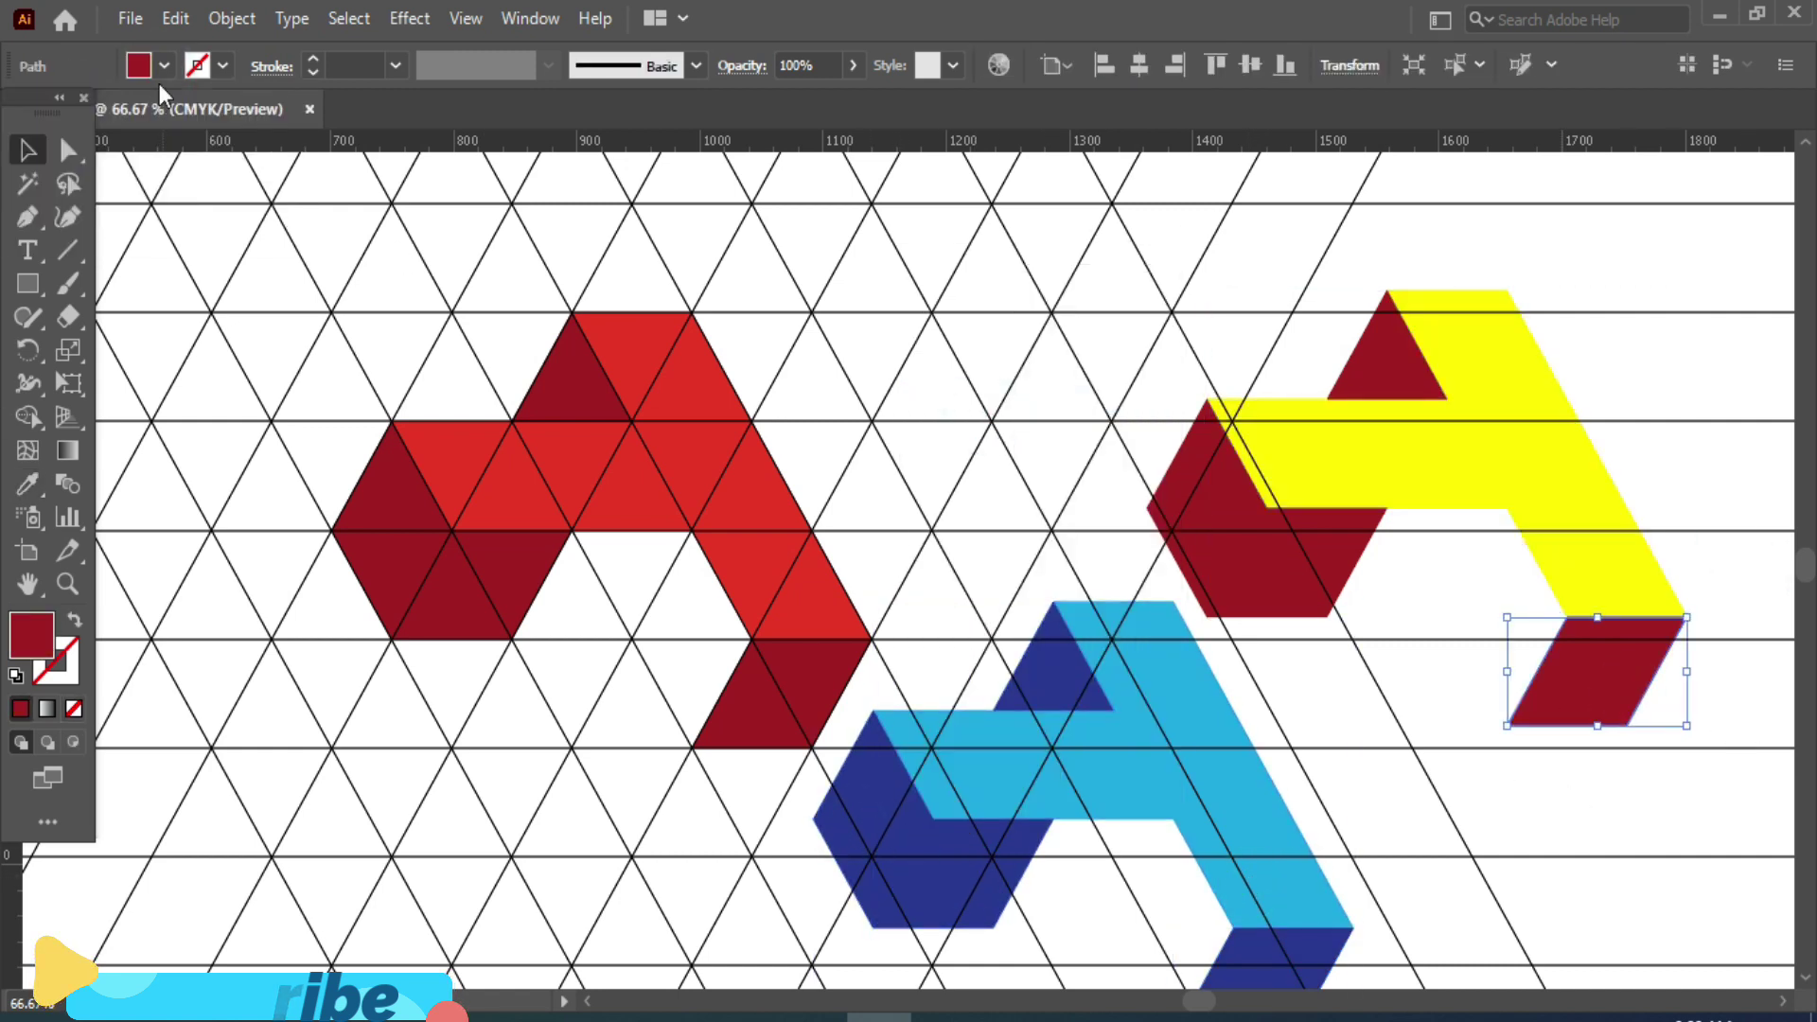
{"action": "left_click", "coordinate": [164, 65]}
{"action": "left_click", "coordinate": [55, 131]}
{"action": "left_click", "coordinate": [74, 132]}
{"action": "left_click", "coordinate": [36, 137]}
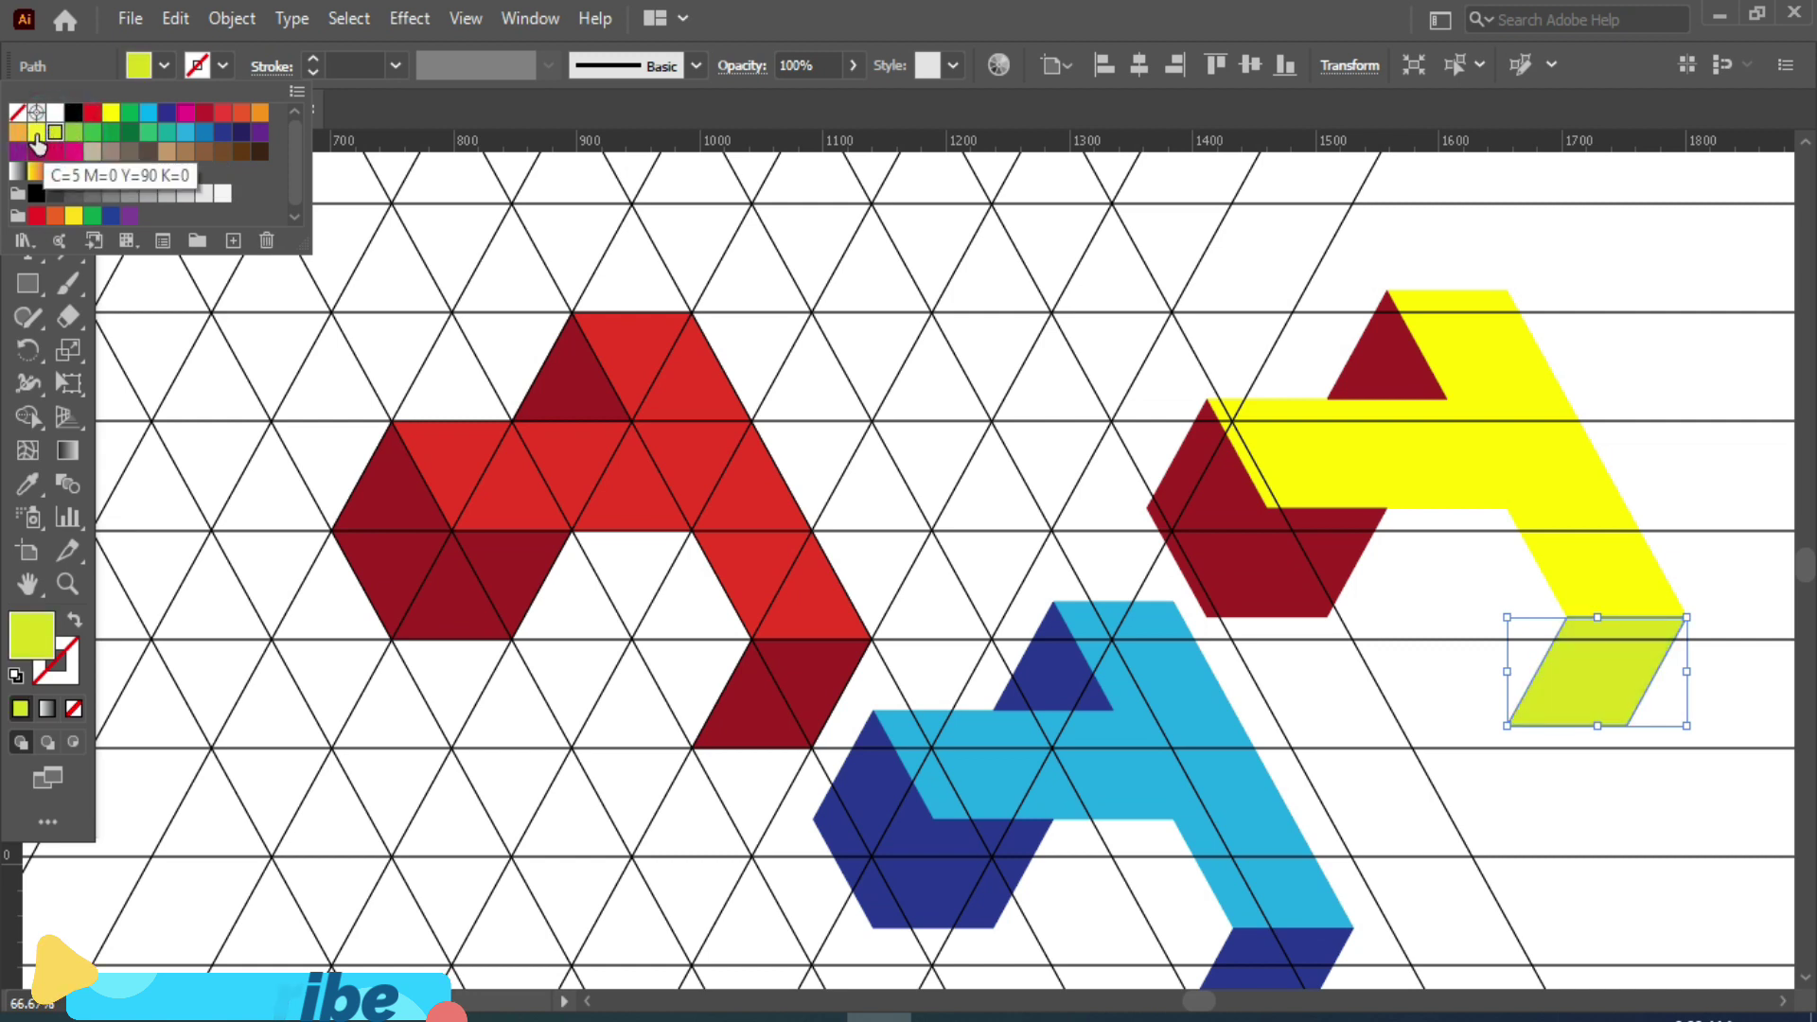
{"action": "left_click", "coordinate": [1536, 797]}
Step: Eyedropper the yellow-green onto the yellow A's top triangle, side face and rhombus
{"action": "left_click", "coordinate": [1400, 357]}
{"action": "key", "text": "i"}
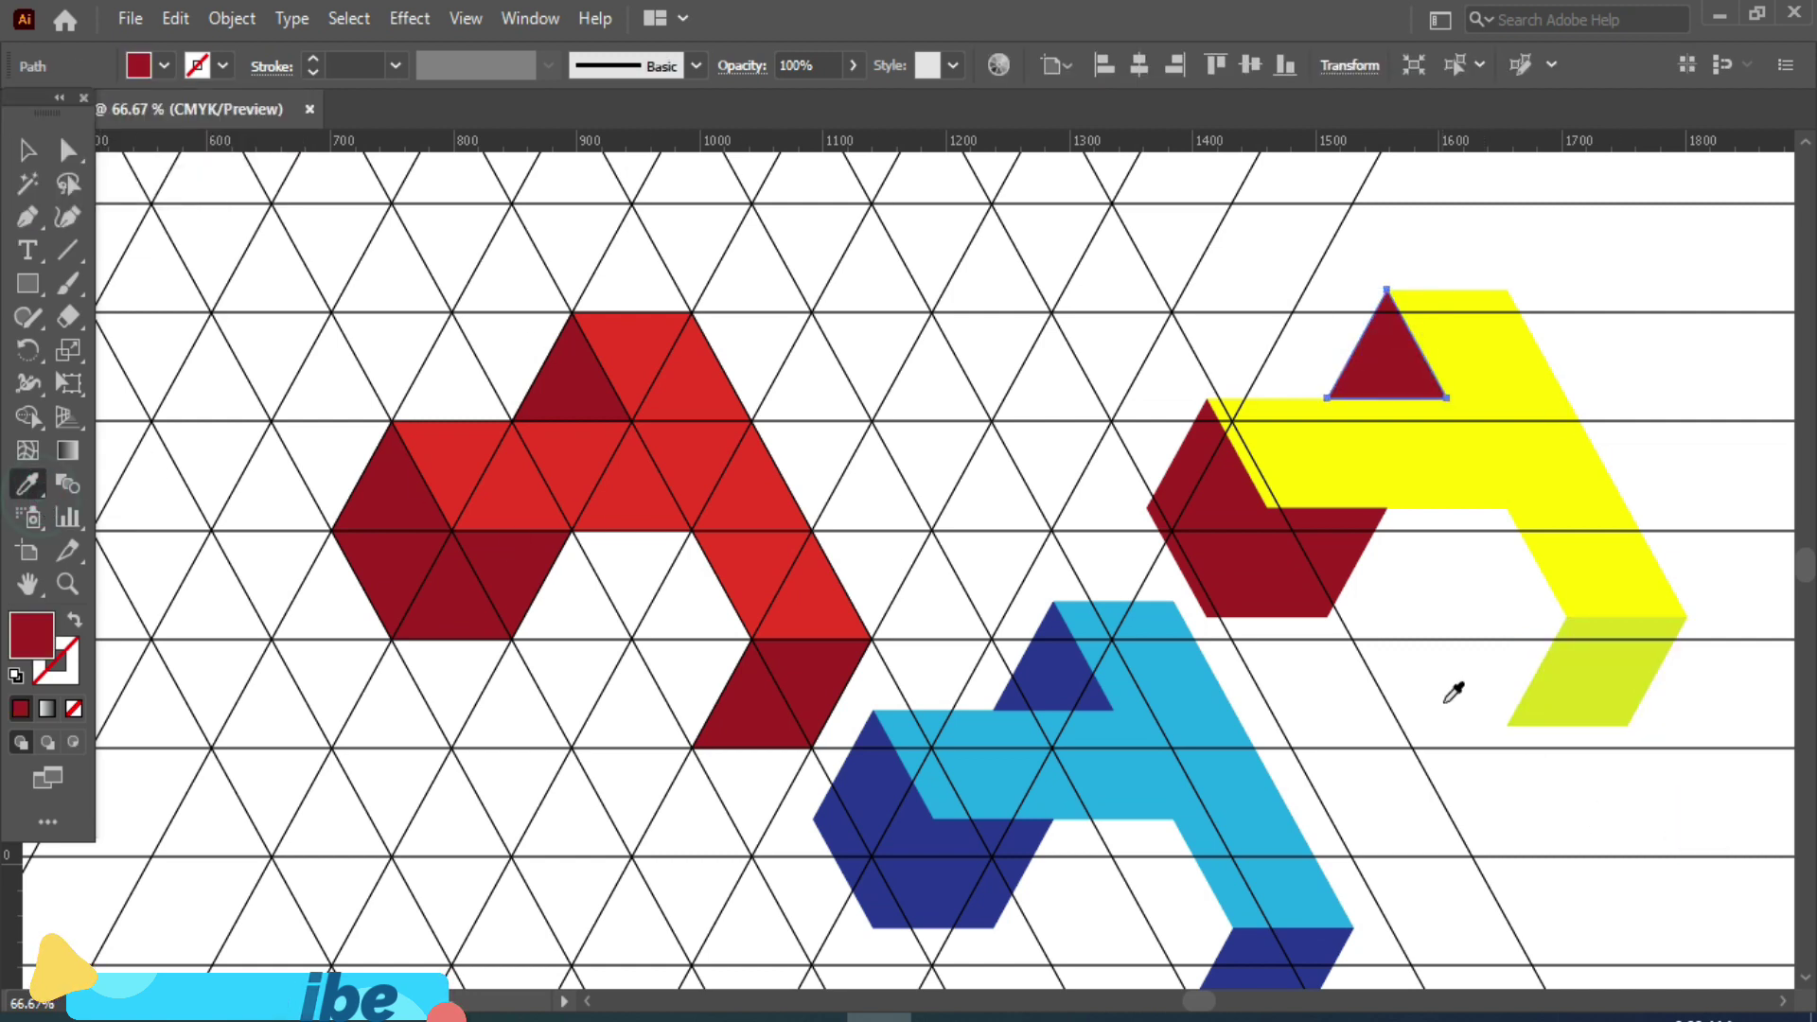
{"action": "left_click", "coordinate": [1571, 672]}
{"action": "key", "text": "v"}
{"action": "left_click", "coordinate": [1297, 568]}
{"action": "key", "text": "i"}
{"action": "left_click", "coordinate": [1571, 672]}
{"action": "key", "text": "v"}
{"action": "left_click", "coordinate": [1194, 483]}
{"action": "key", "text": "i"}
{"action": "left_click", "coordinate": [1370, 357]}
{"action": "key", "text": "v"}
Step: Group the yellow A's faces and drag the group over the red original
{"action": "left_click", "coordinate": [1395, 347]}
{"action": "left_click", "coordinate": [1613, 689], "text": "shift"}
{"action": "right_click", "coordinate": [1614, 698]}
{"action": "left_click", "coordinate": [1609, 280]}
{"action": "left_click_drag", "start_coordinate": [1526, 412], "coordinate": [742, 433]}
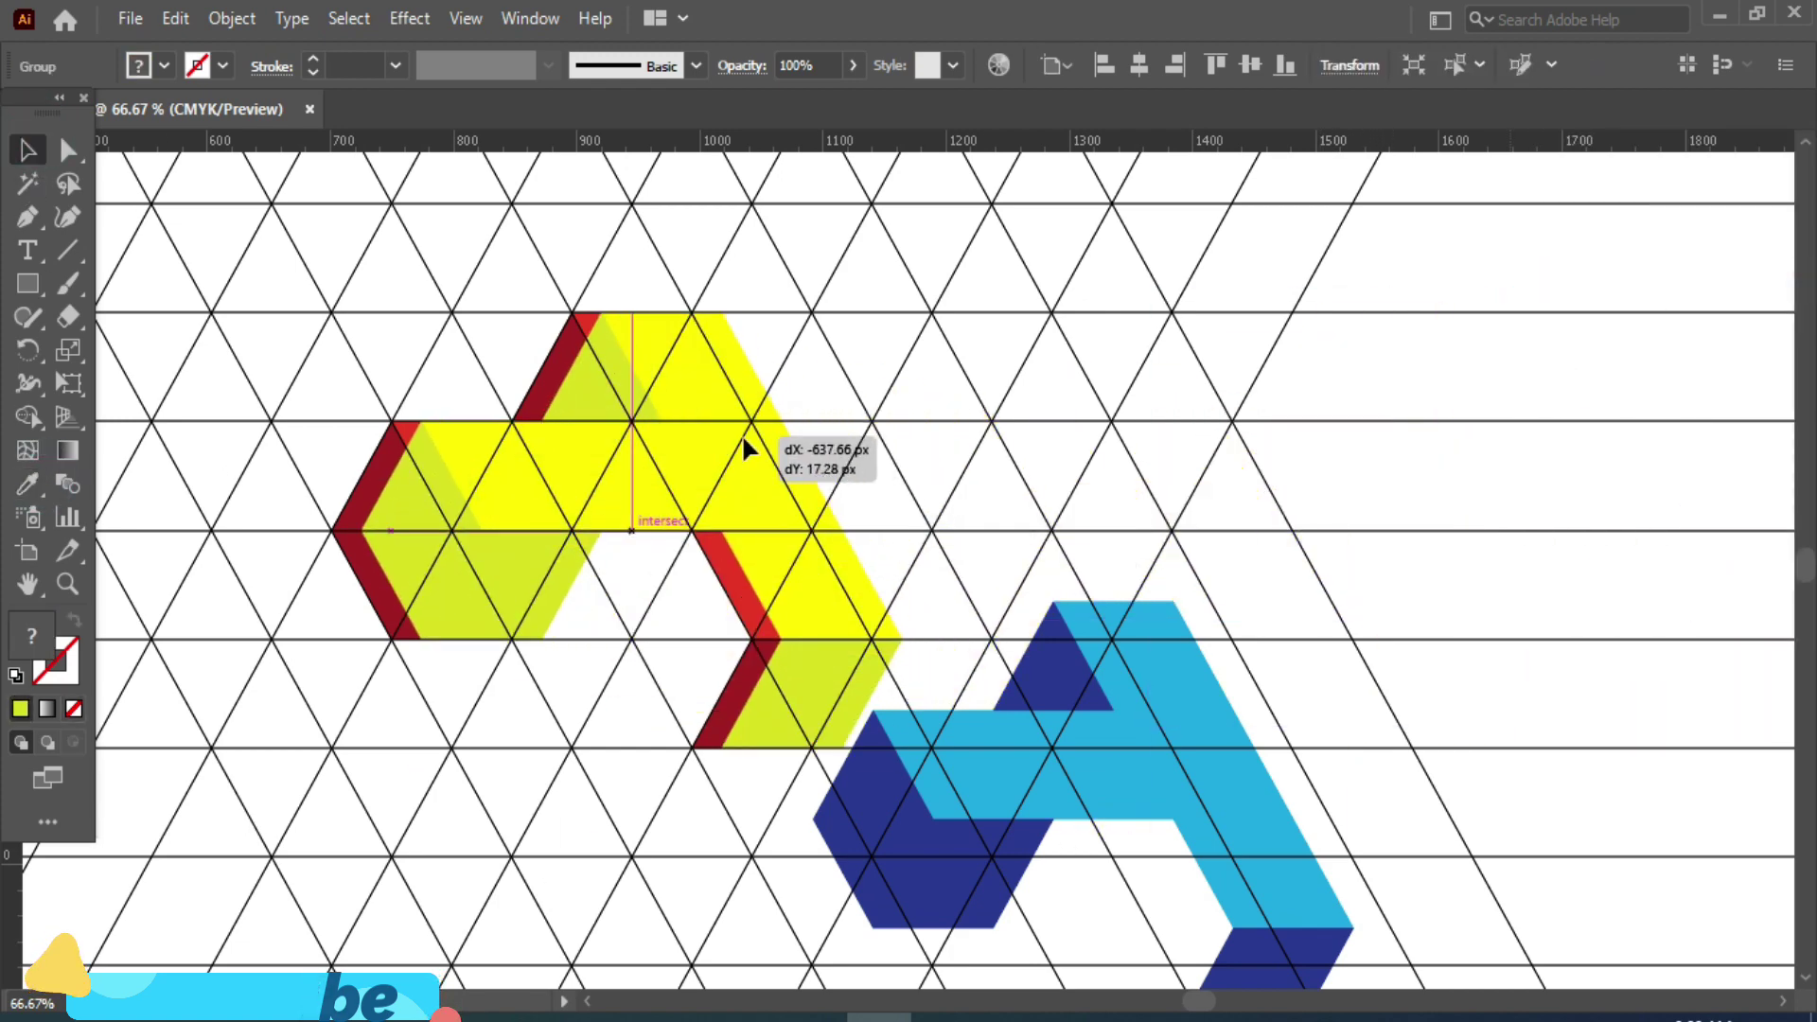